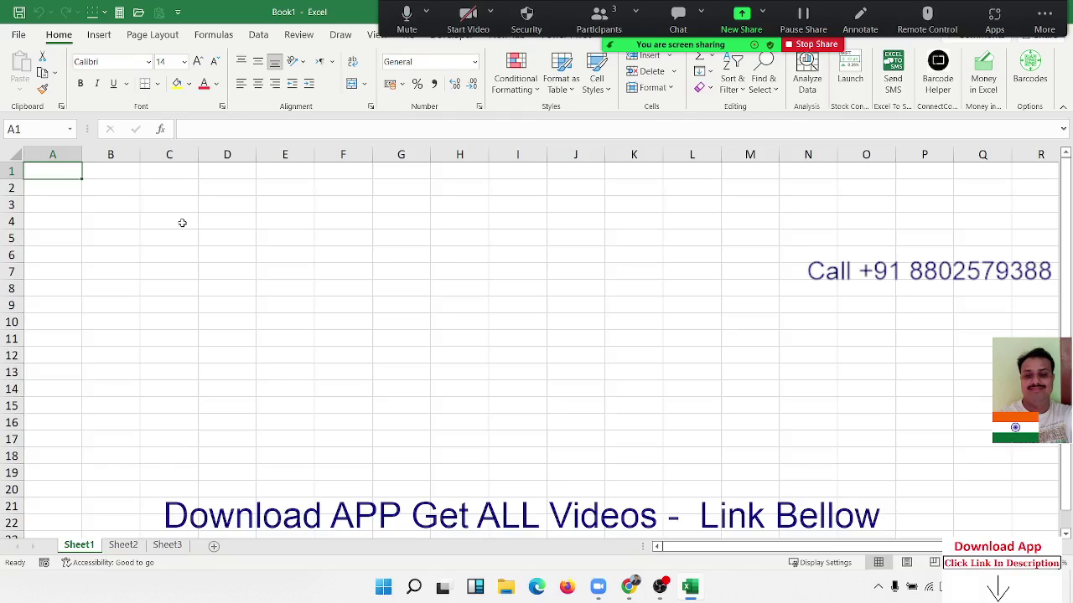
Step: Enter the principal label P with 50000 in A2:B2
key(Down)
key(Down)
key(Right)
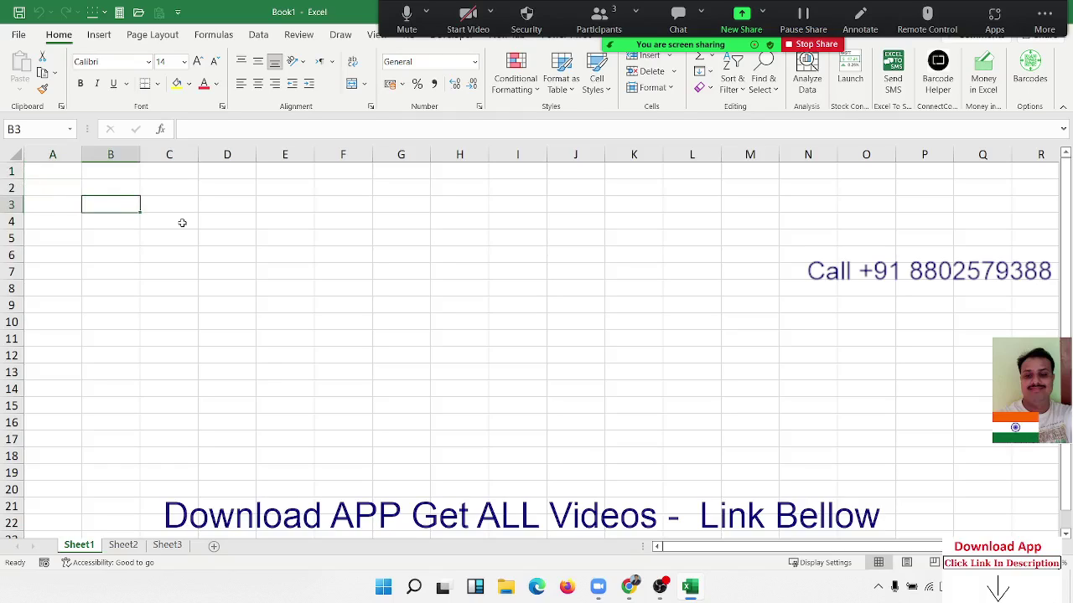
key(Up)
key(Left)
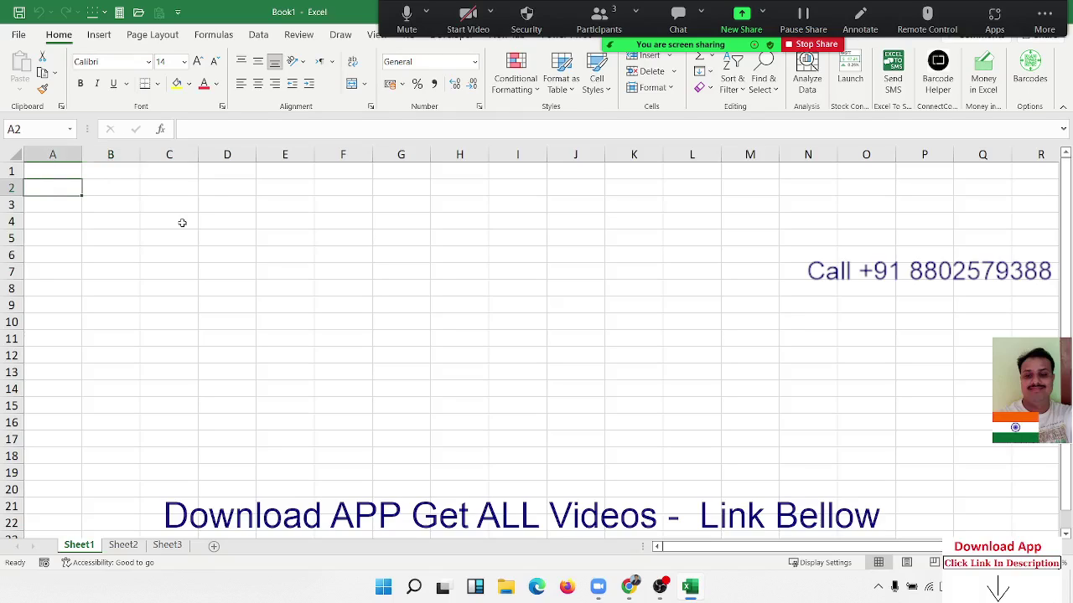
text(P)
key(Tab)
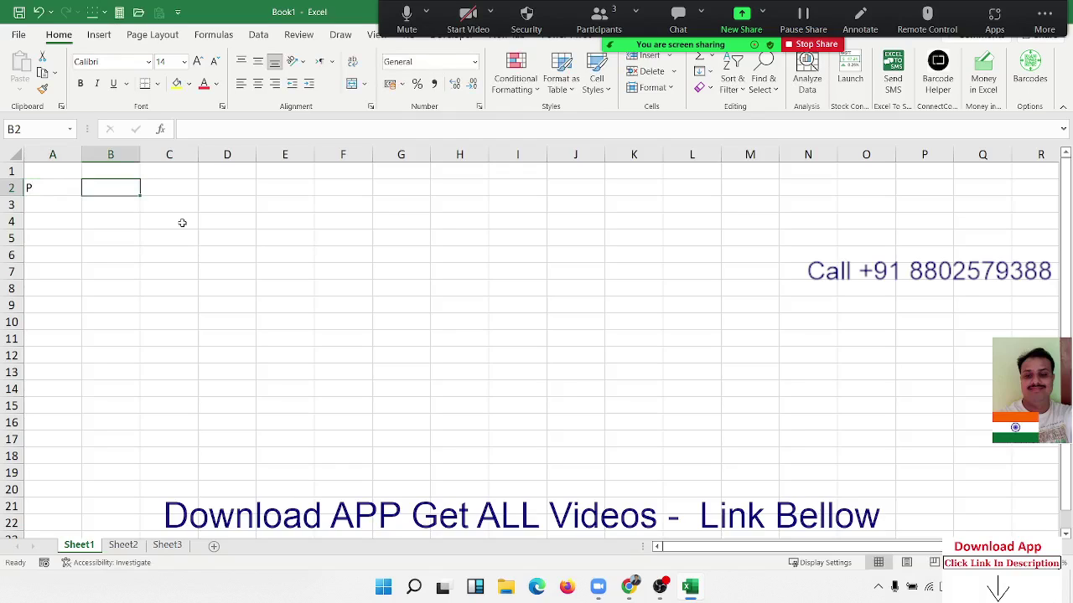
text(50000)
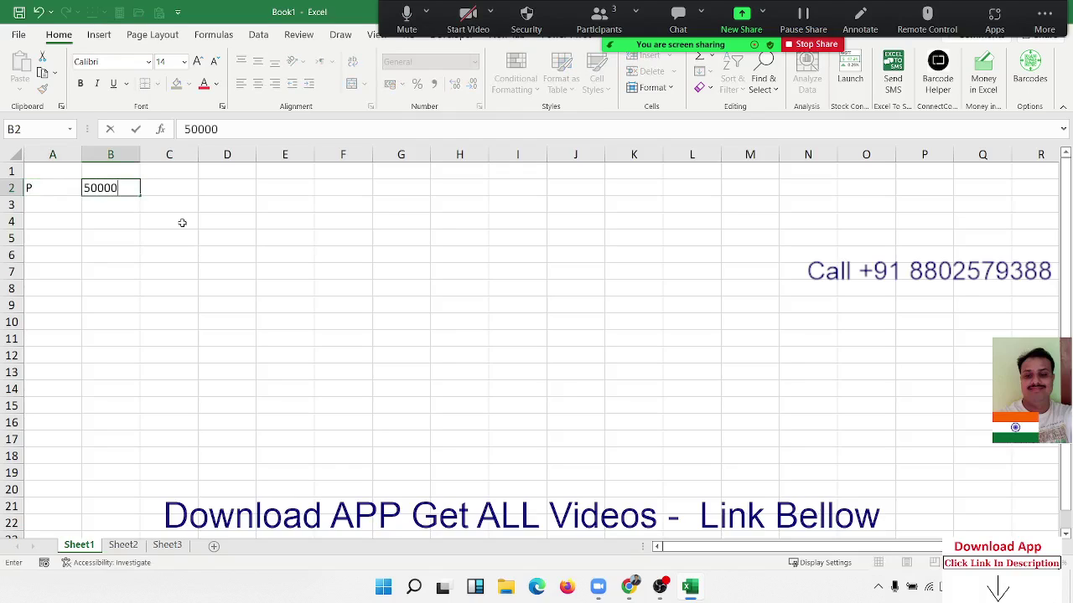
key(Return)
Step: Enter the rate label R with 3% in A3:B3
text(L)
key(Tab)
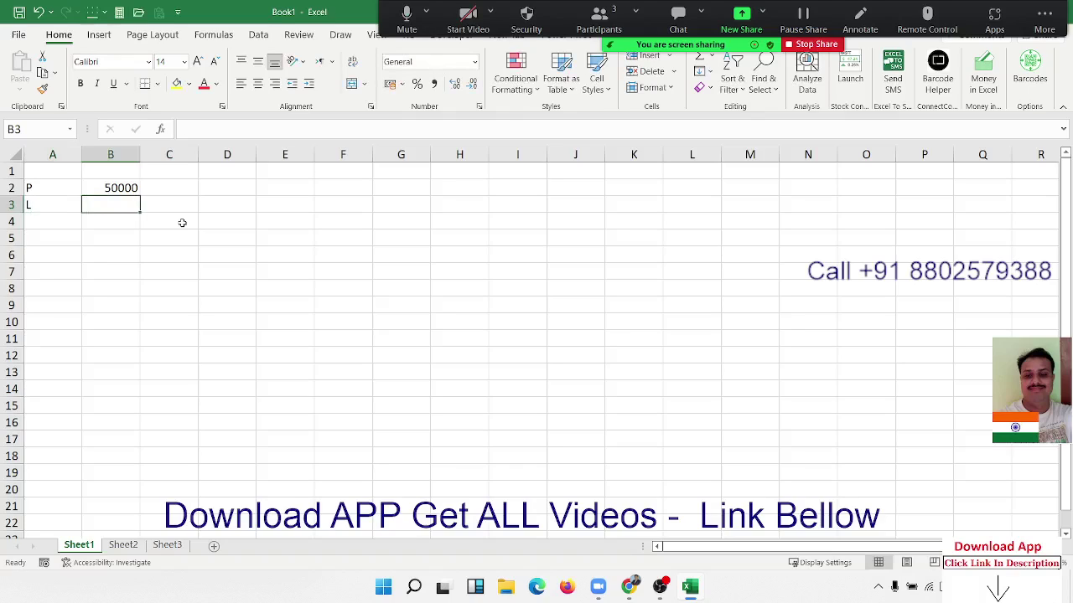
text(2)
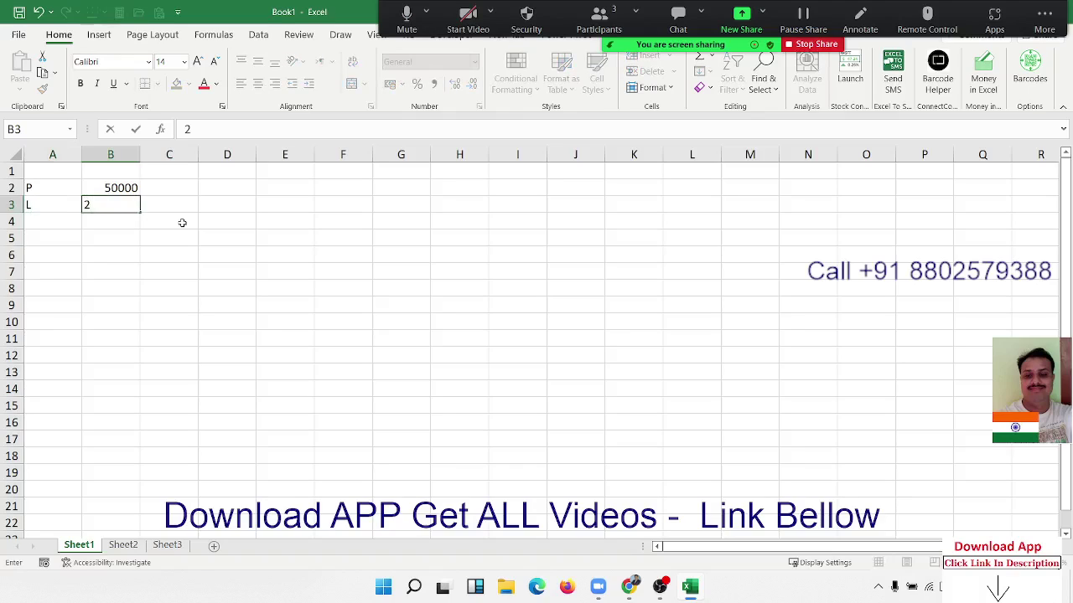
key(BackSpace)
text(3)
text(%)
key(Return)
key(Up)
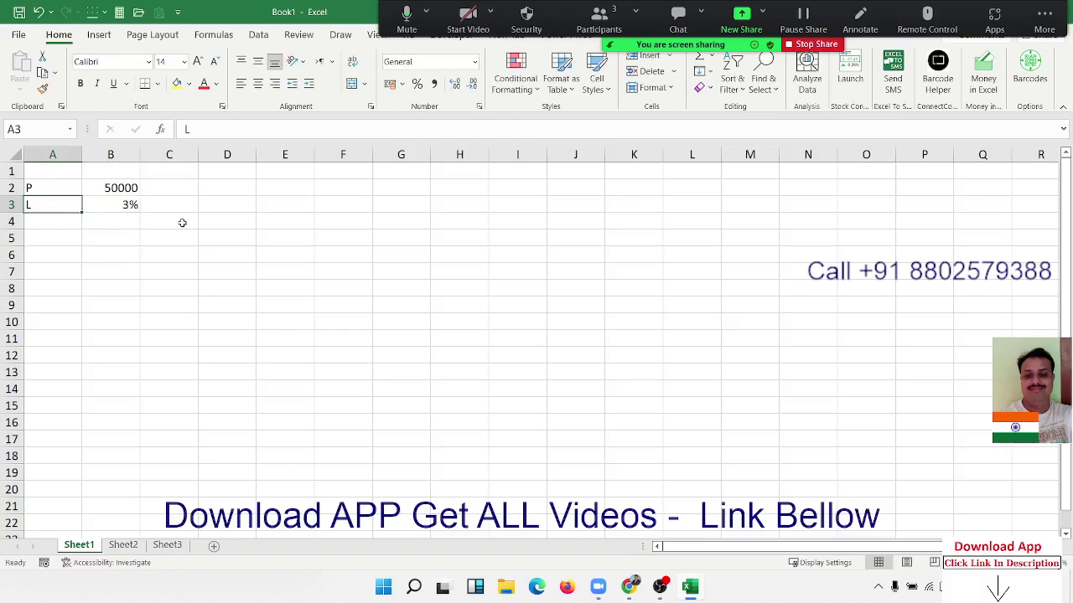
text(R)
key(Return)
Step: Enter the term label T with 5 in A4:B4
key(Up)
key(Right)
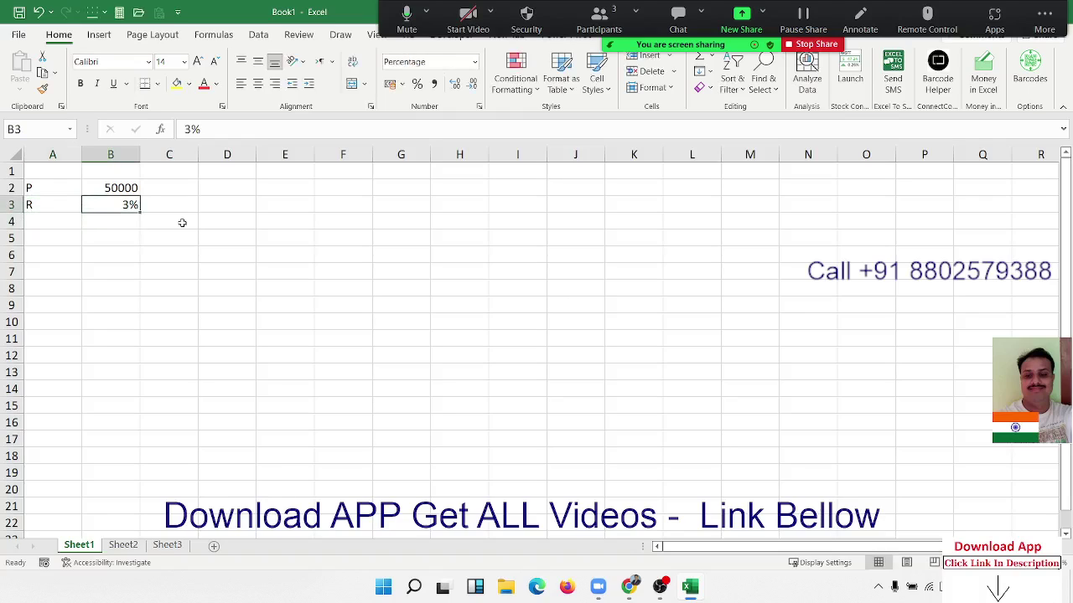
key(Down)
key(Left)
text(T)
key(Tab)
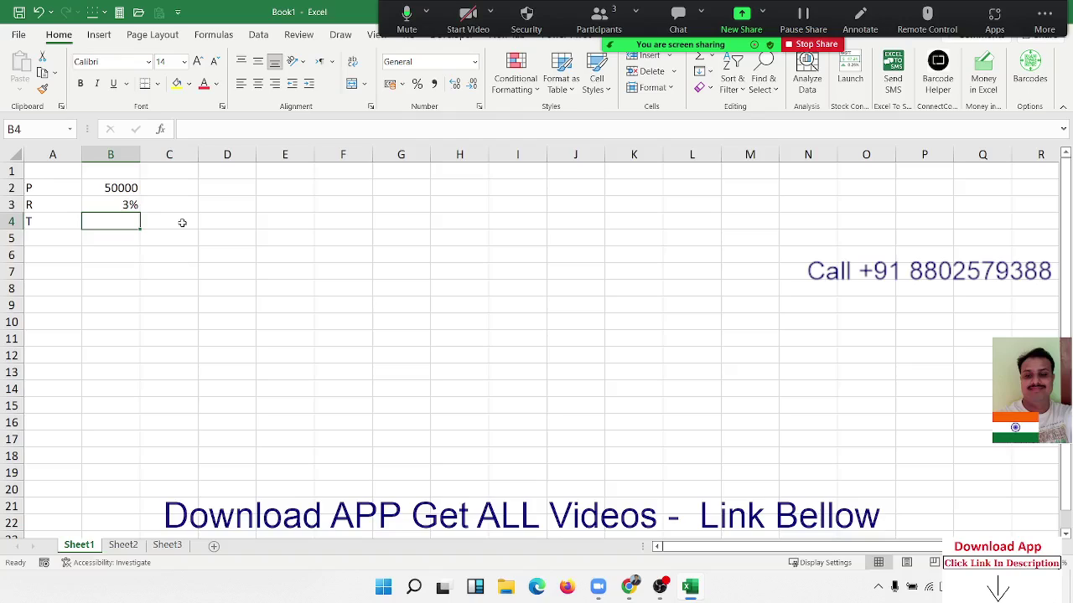
text(5)
key(Return)
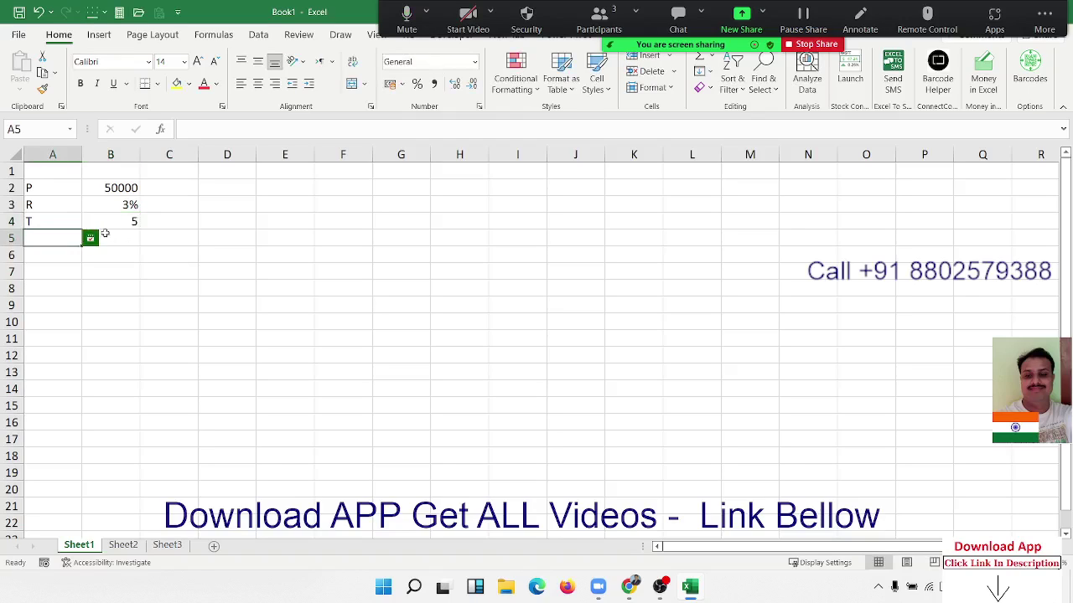
Step: Select the loan input block A2:B4, then move to cell B6
click(91, 239)
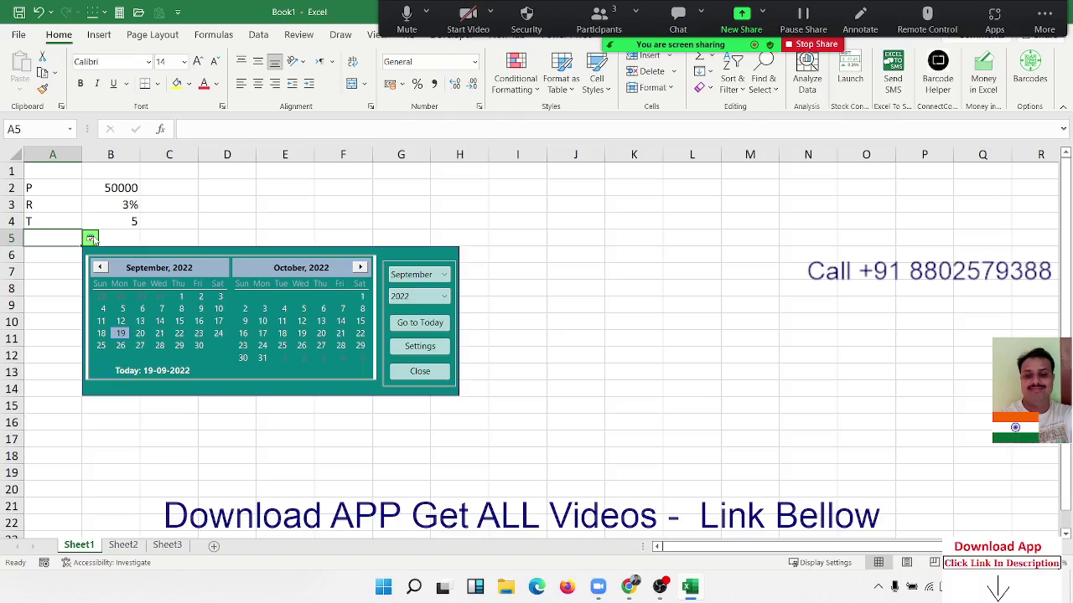
click(31, 269)
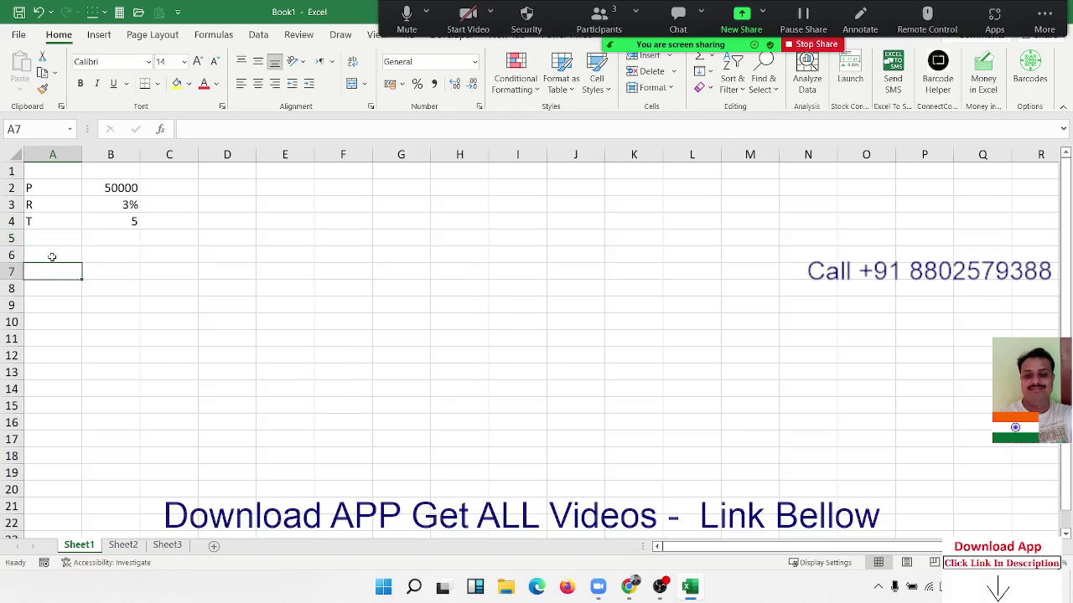
click(99, 225)
click(110, 253)
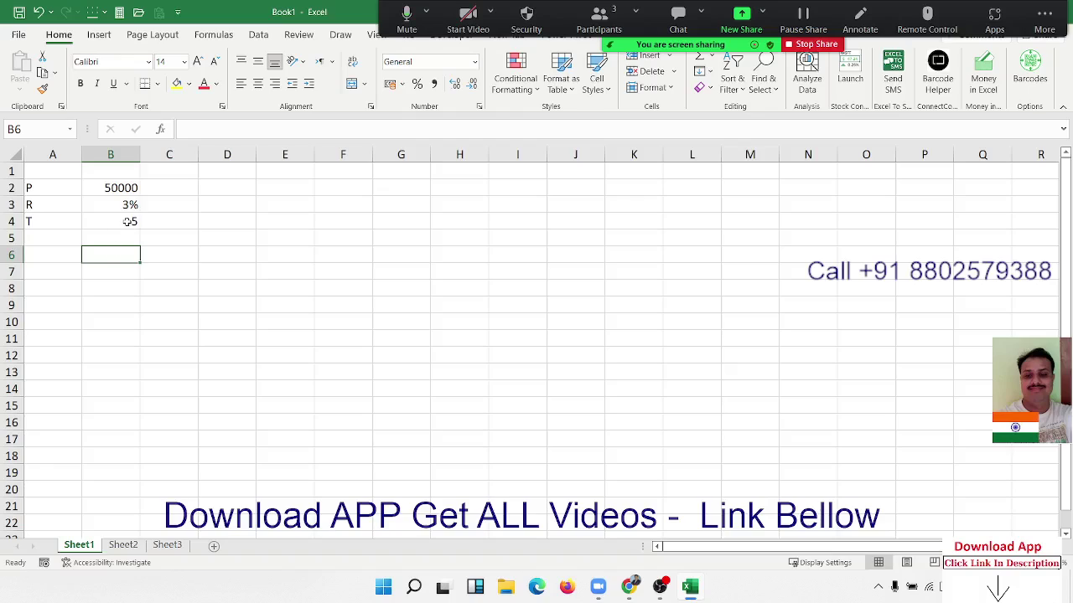
drag(121, 222, 40, 186)
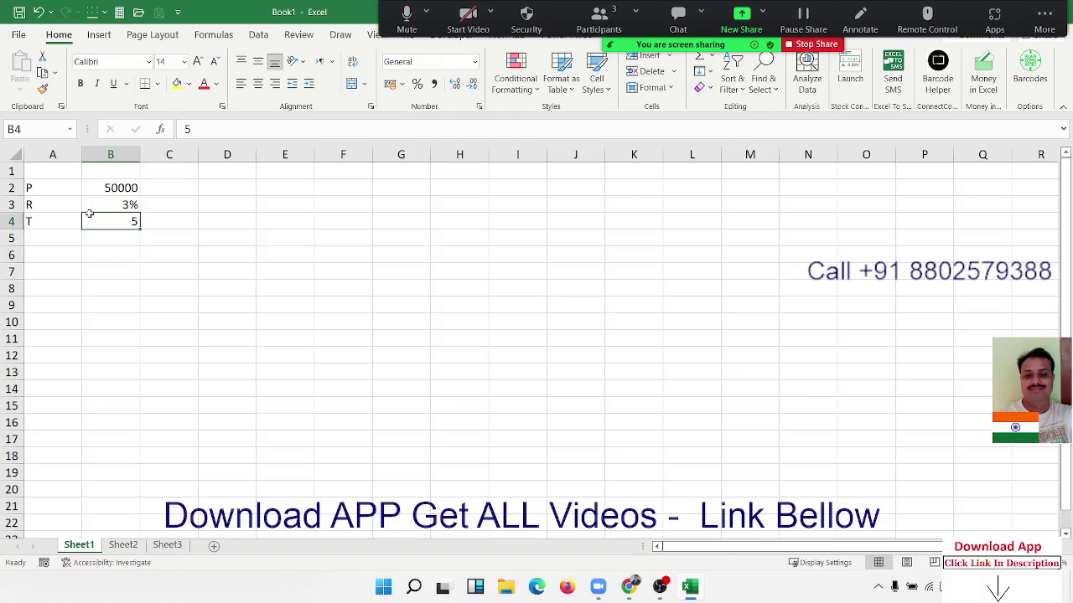
click(107, 258)
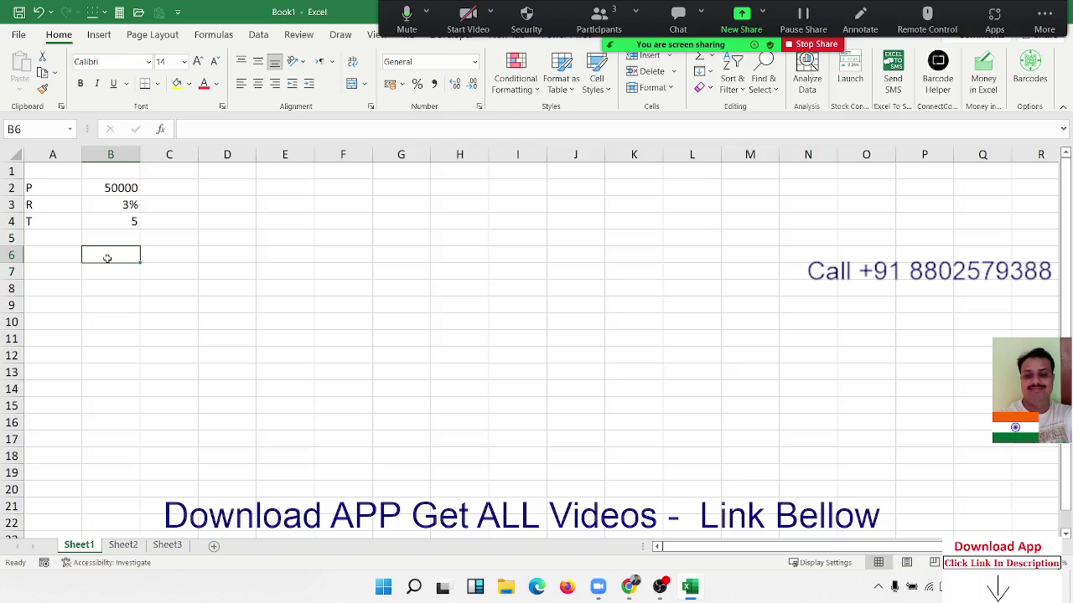
Step: Label B6 as EMI and check the 3% rate and 5-year term in B3:B4
text(EMI)
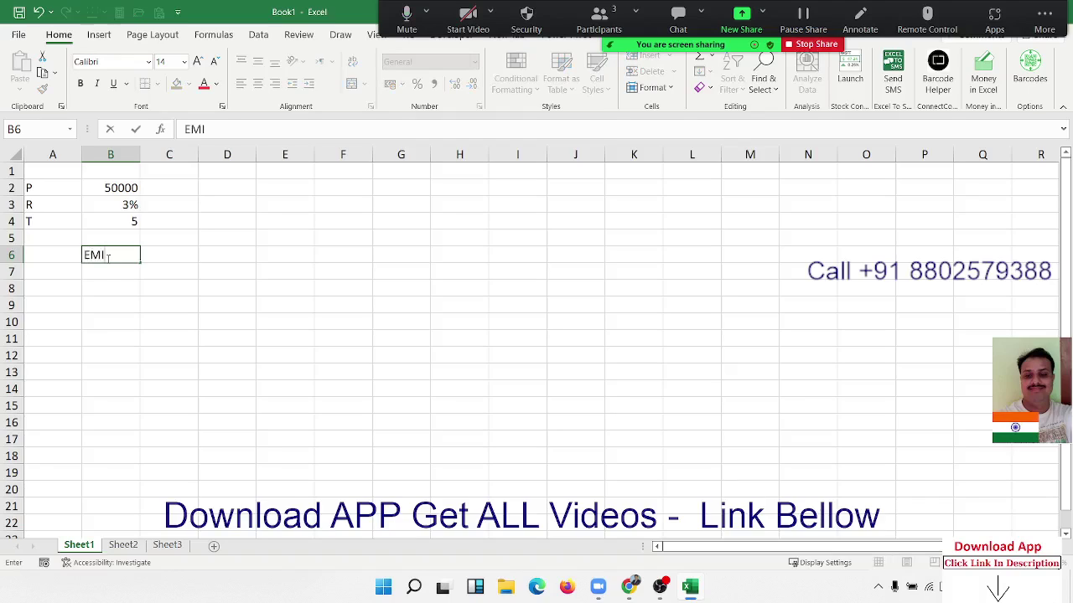
key(Tab)
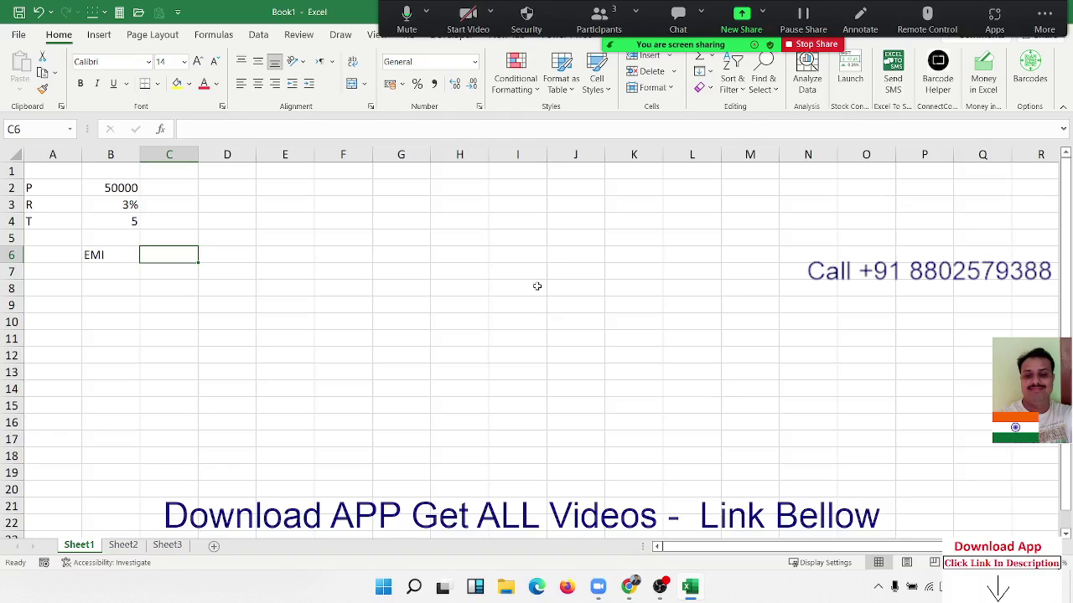
click(126, 204)
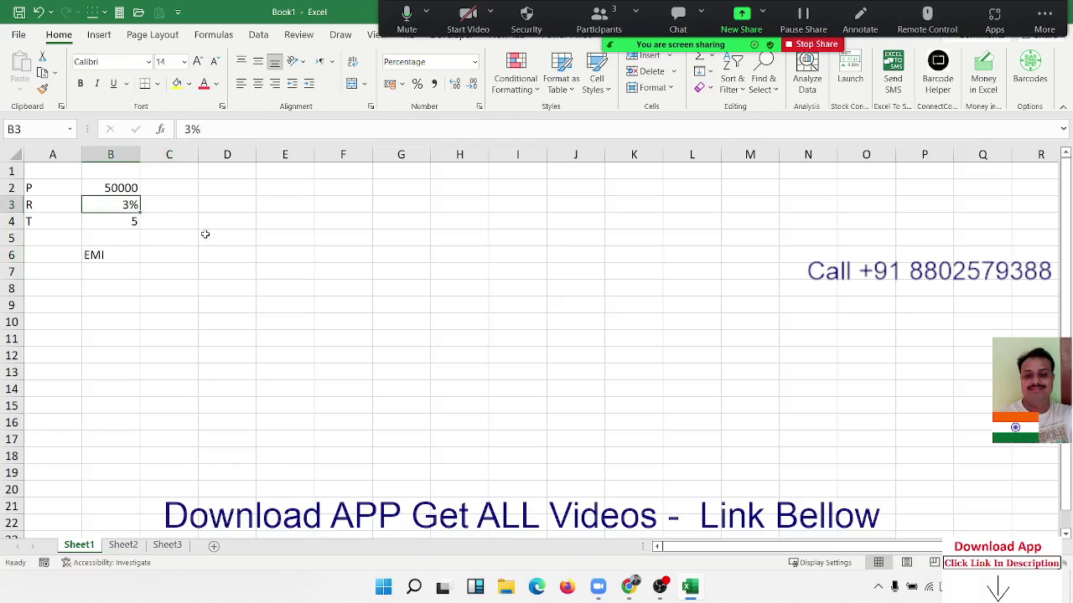
click(133, 222)
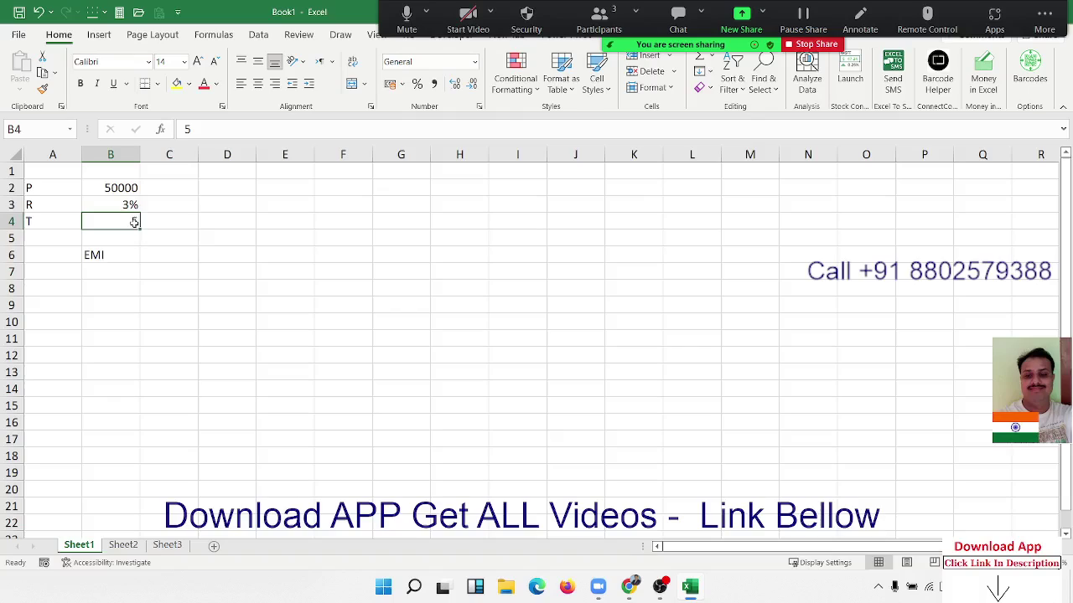
click(153, 252)
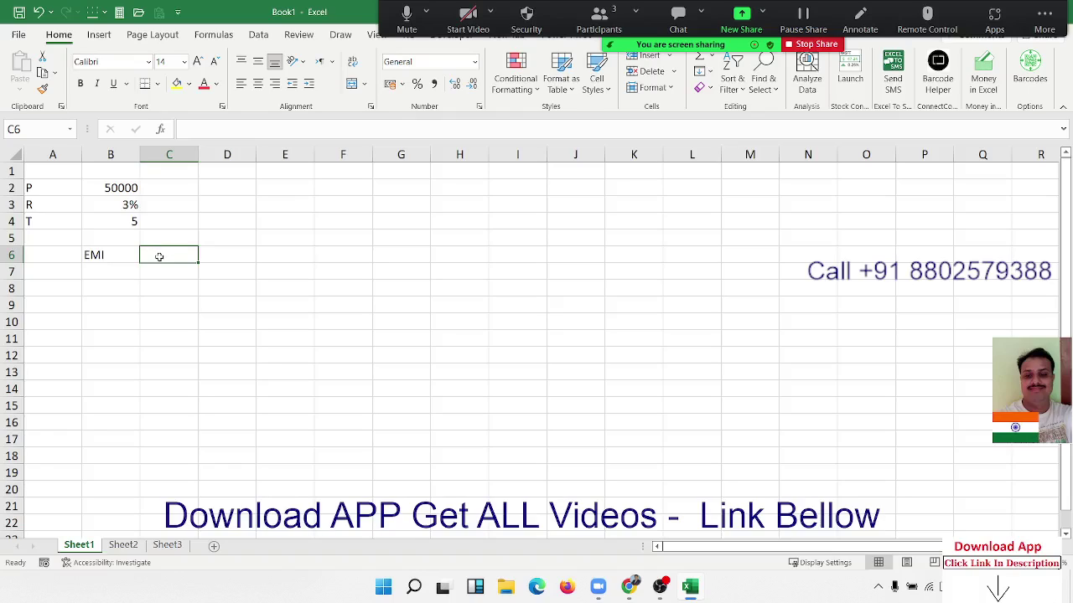
Step: Enter =PMT(B3/12,B4*12,B2) in C6, giving a monthly EMI of ₹ -898.43
text(=)
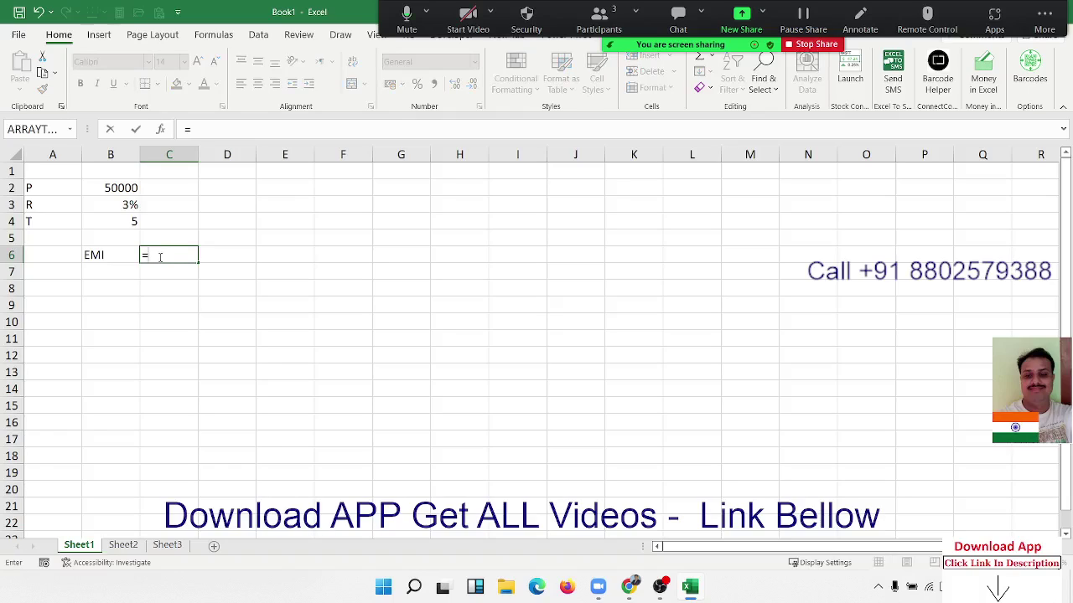
text(pm)
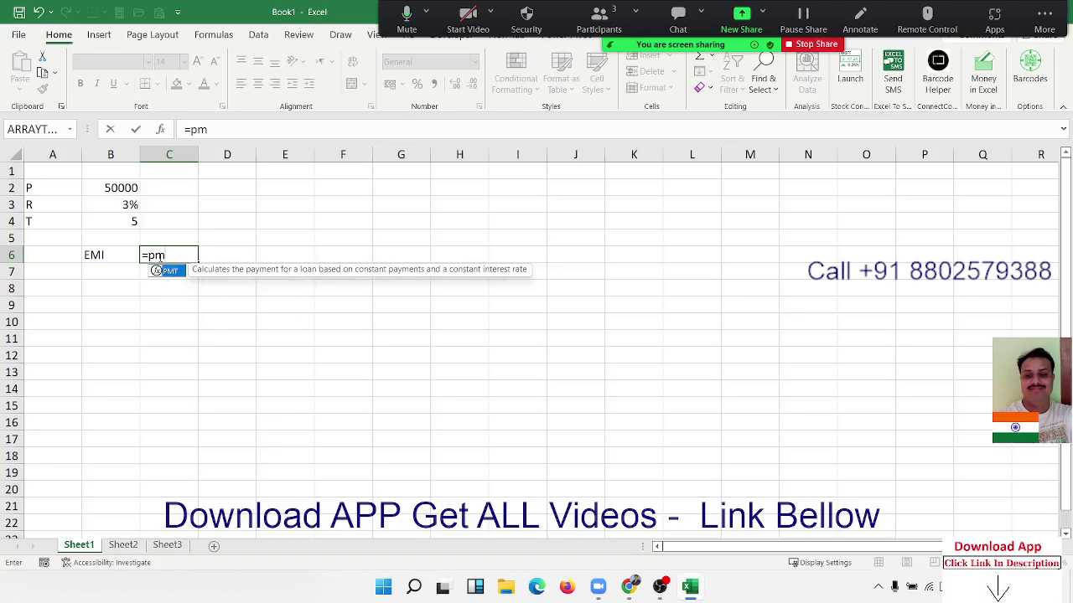
text(t)
key(Tab)
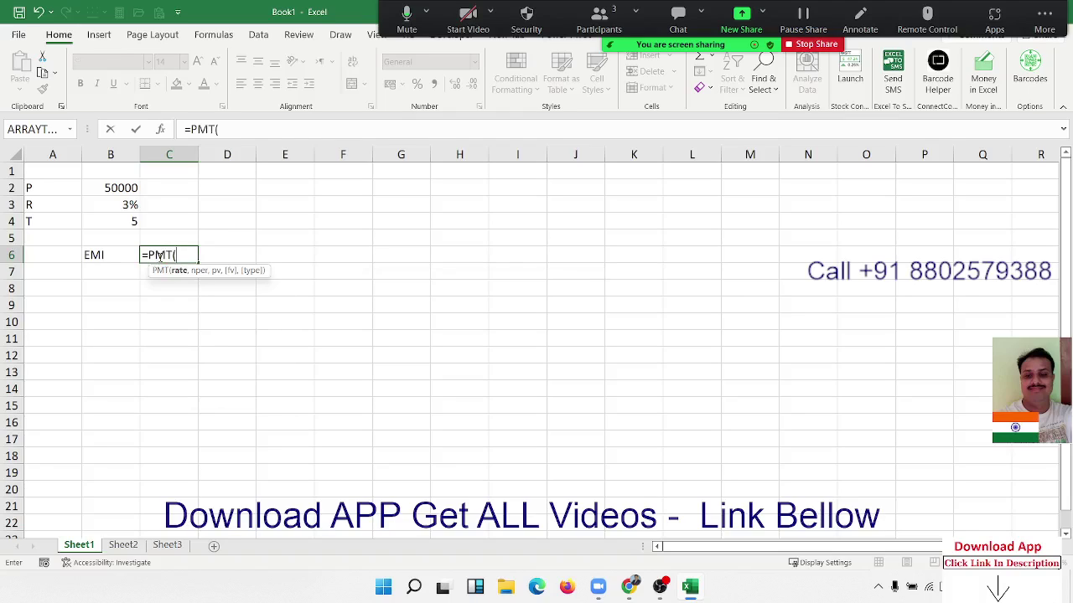
click(118, 189)
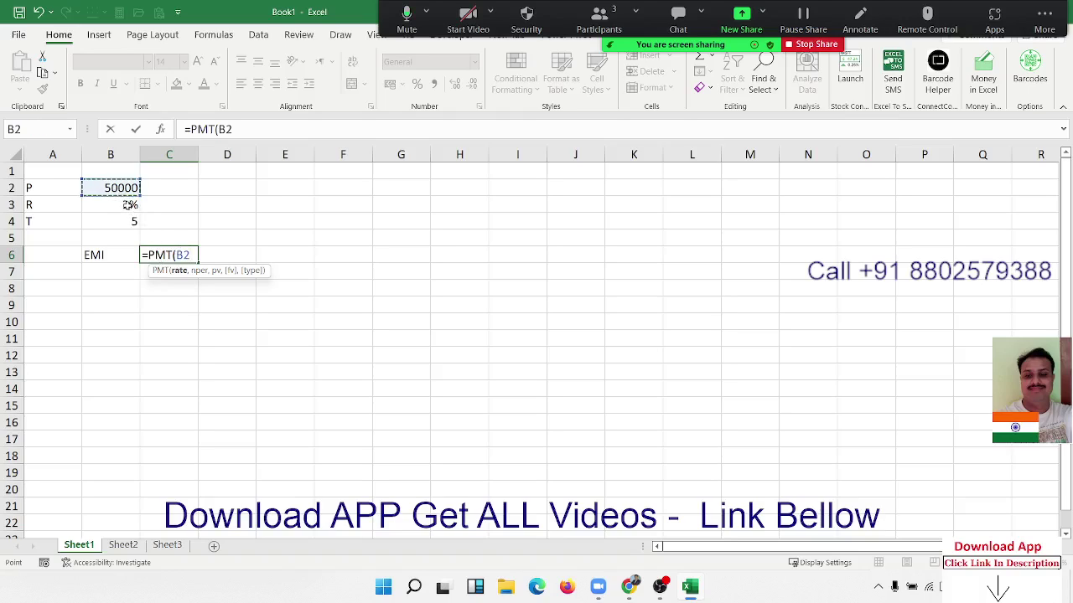
click(128, 204)
text(/12)
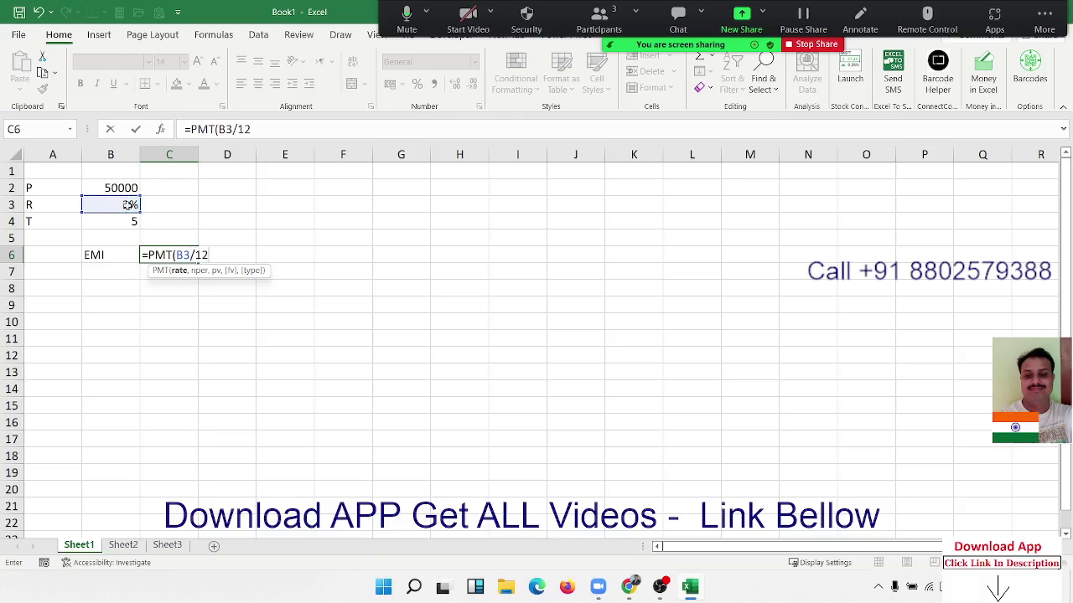
text(,)
click(117, 221)
text(*12)
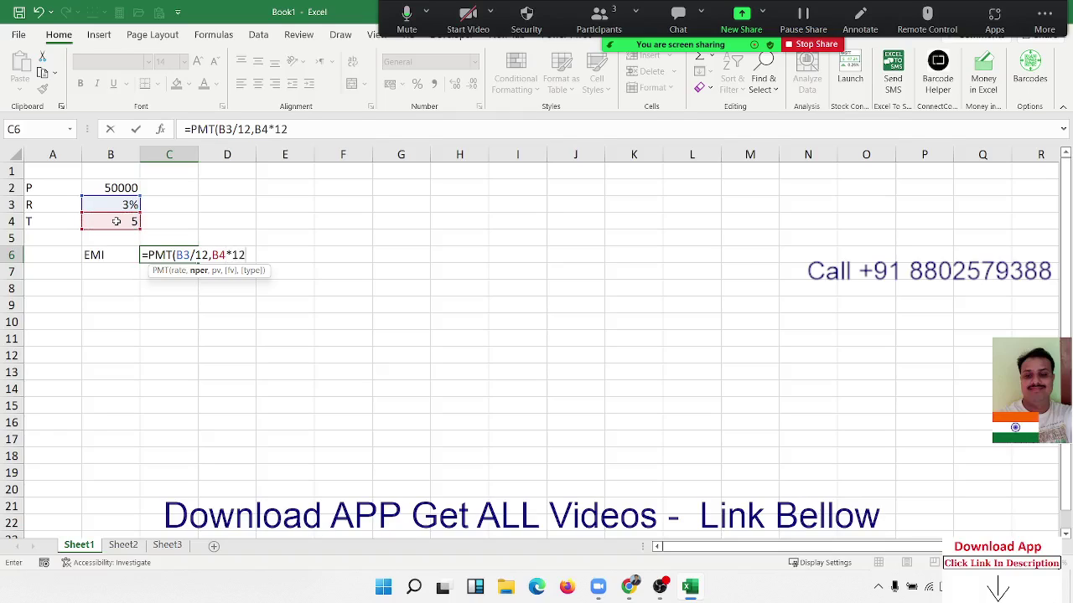
text(,)
click(123, 188)
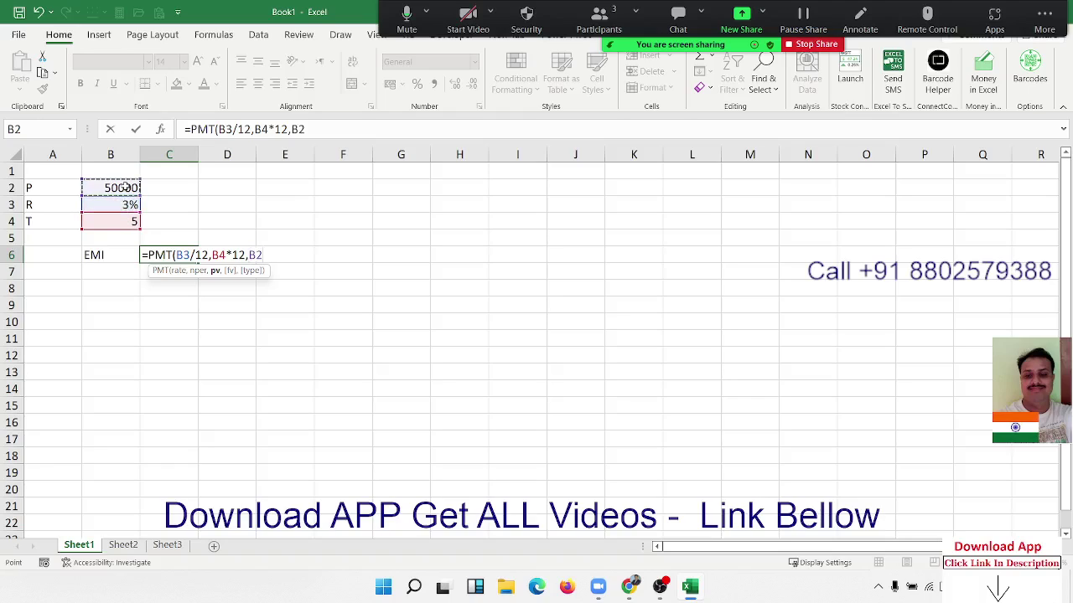
key(Return)
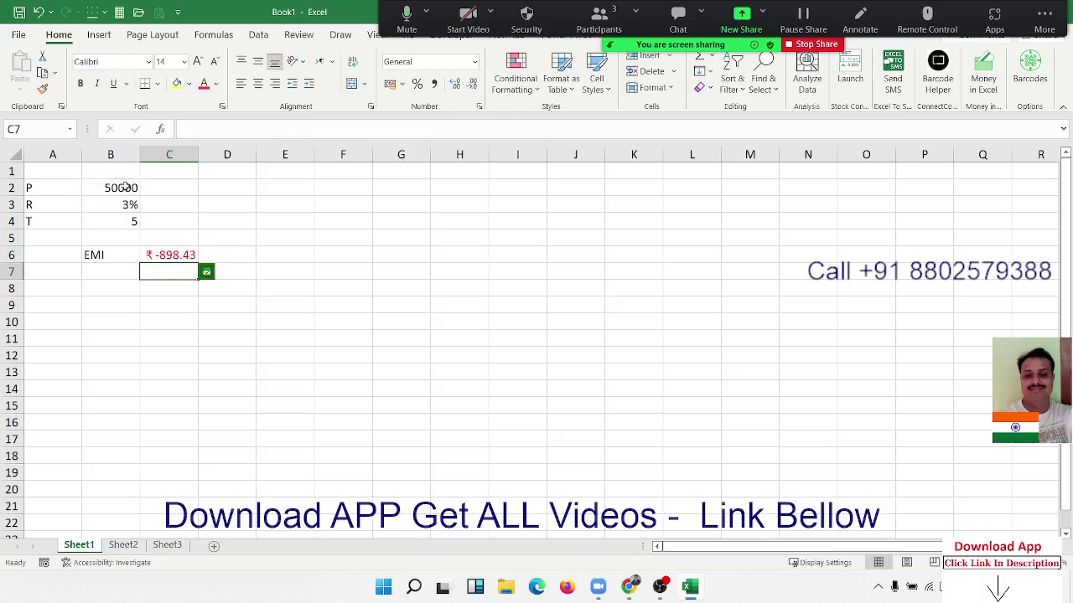
Step: Review the C6 PMT formula and B2:B4 inputs, then go to the empty Sheet2
click(207, 272)
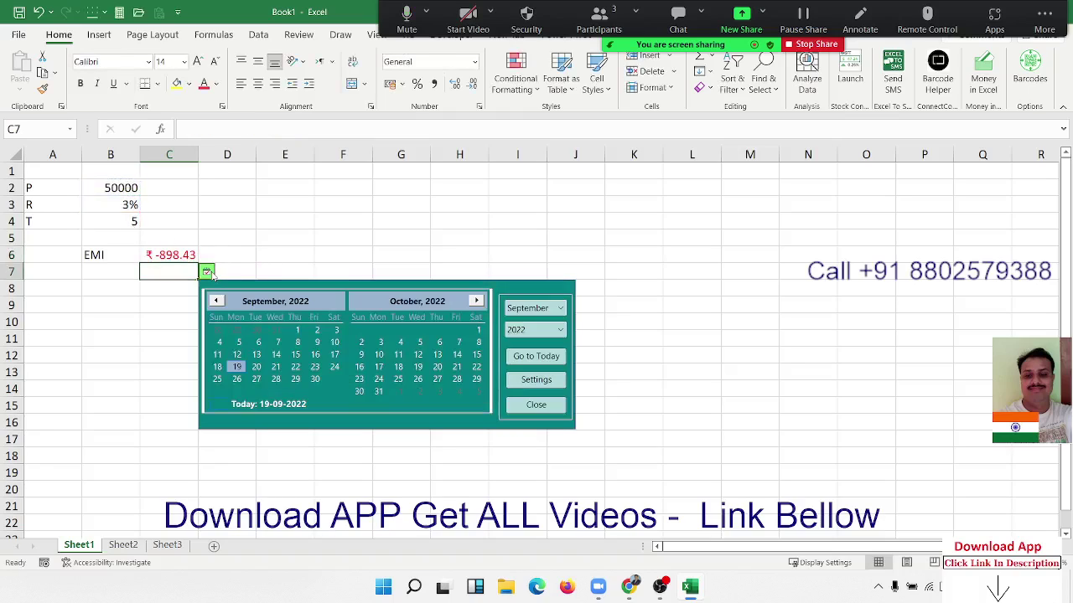
click(154, 327)
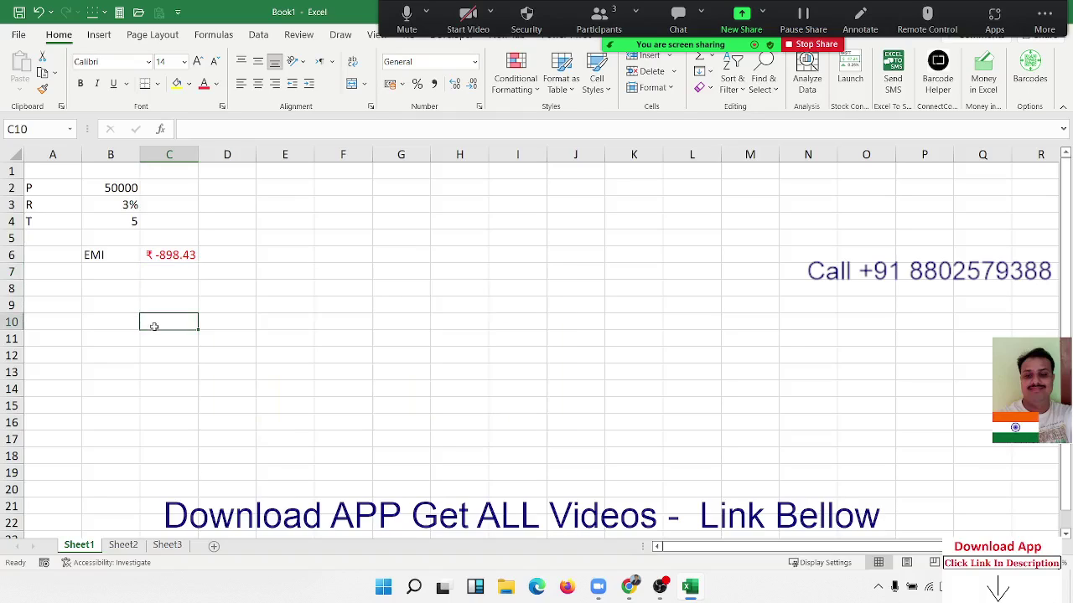
click(167, 258)
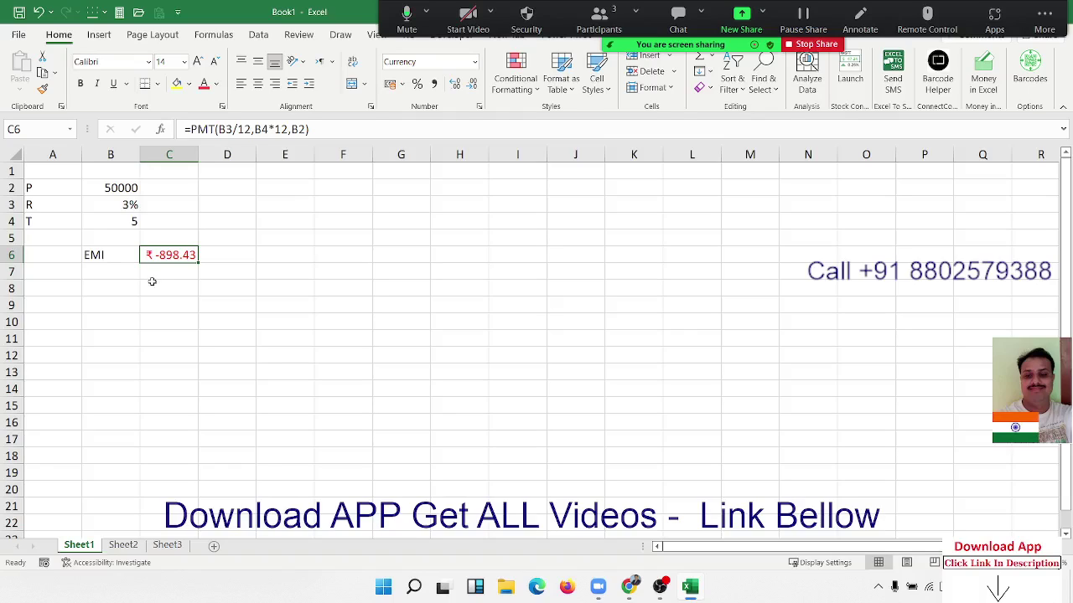
click(127, 187)
click(126, 207)
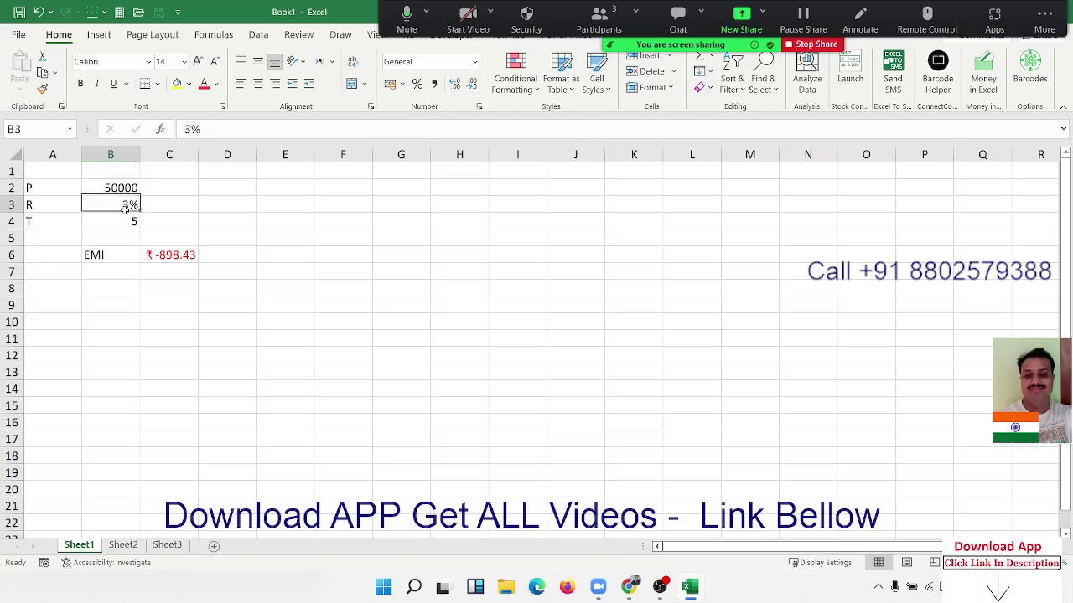
click(124, 222)
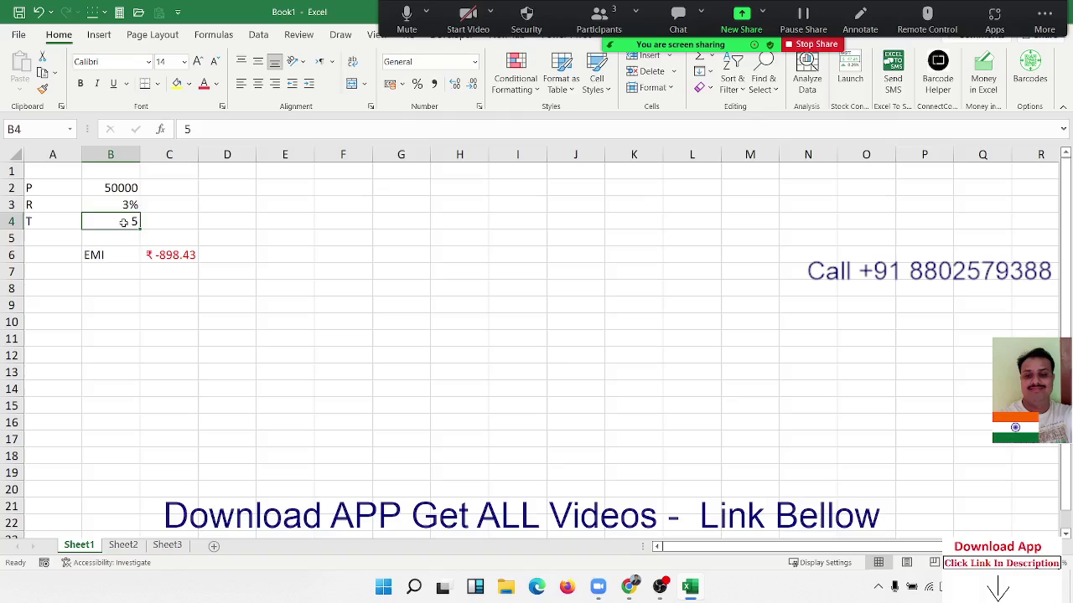
click(171, 264)
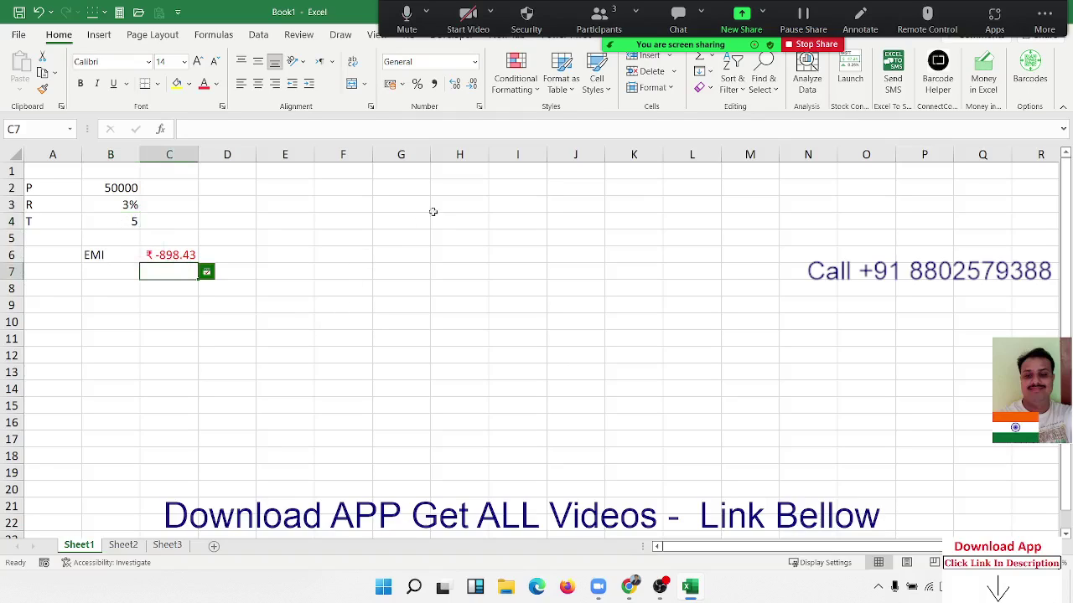
click(400, 176)
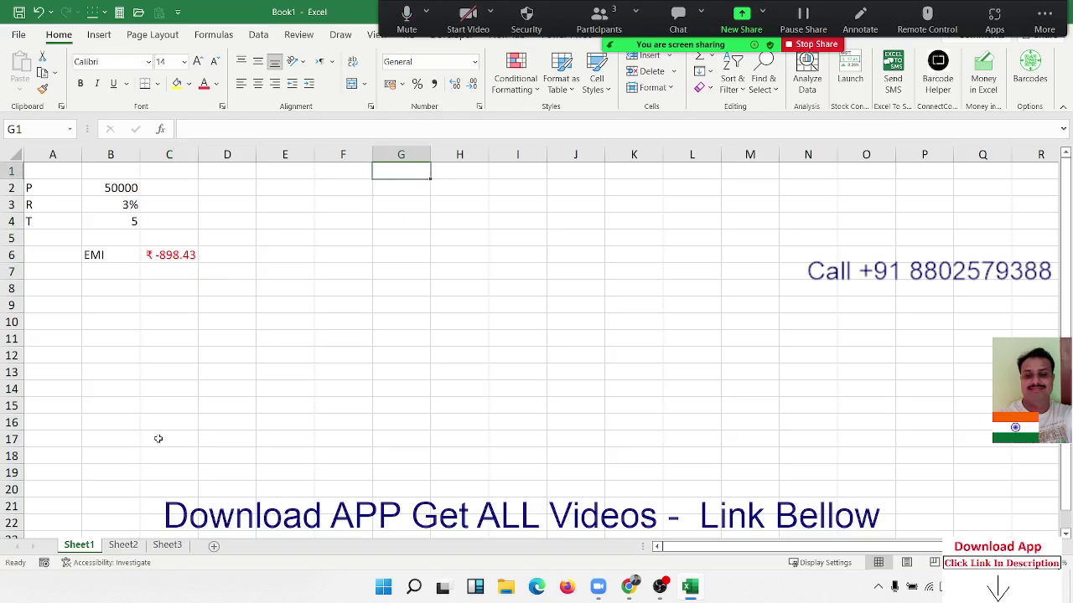
click(122, 549)
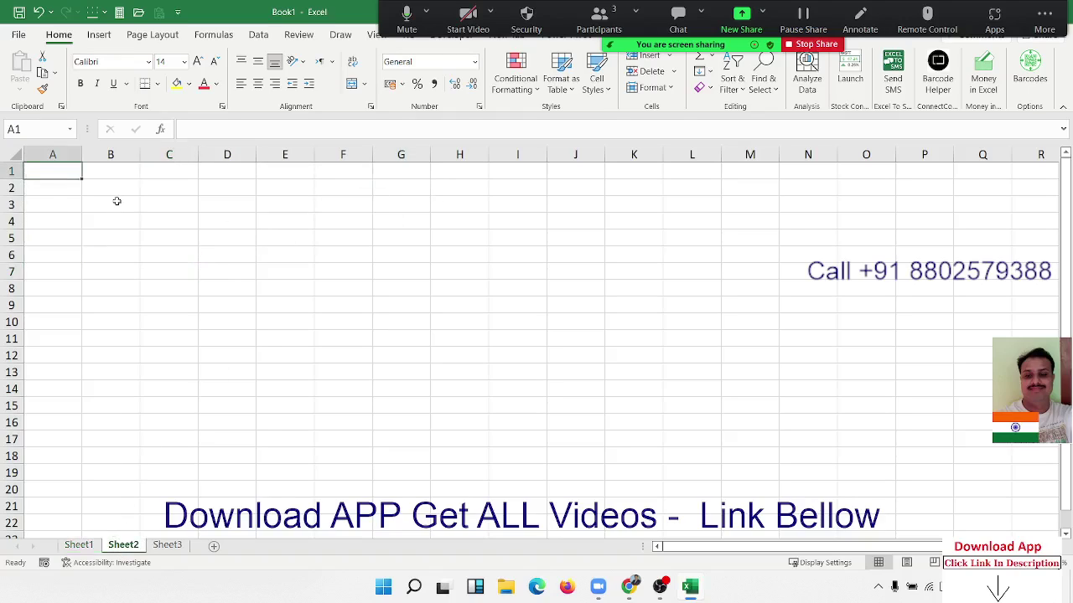
Step: Enter the principal 50000 in A1 of Sheet2
text(50000)
key(Tab)
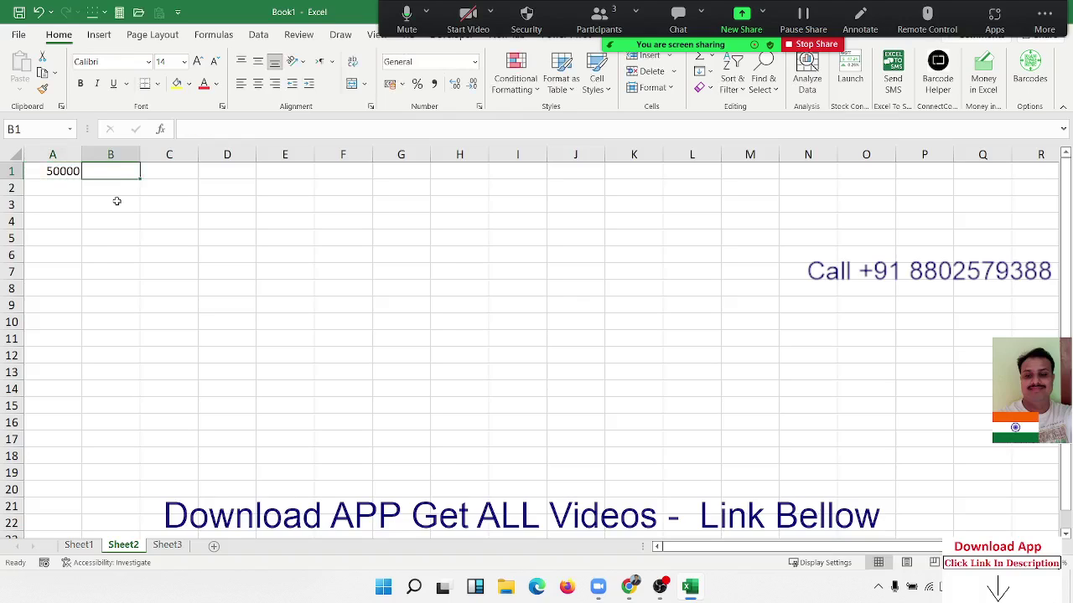
text(=)
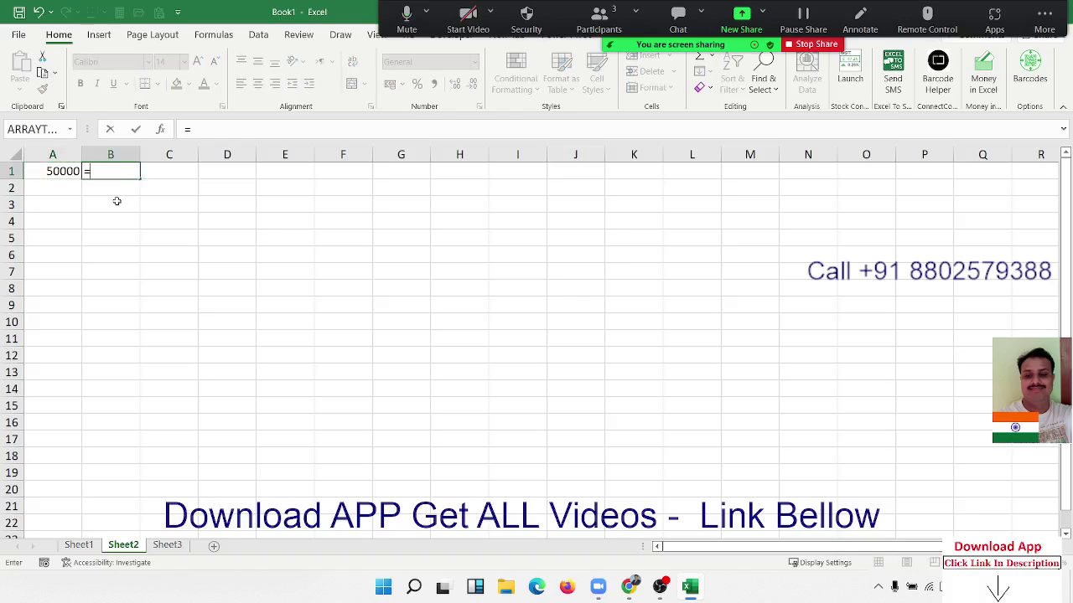
key(Escape)
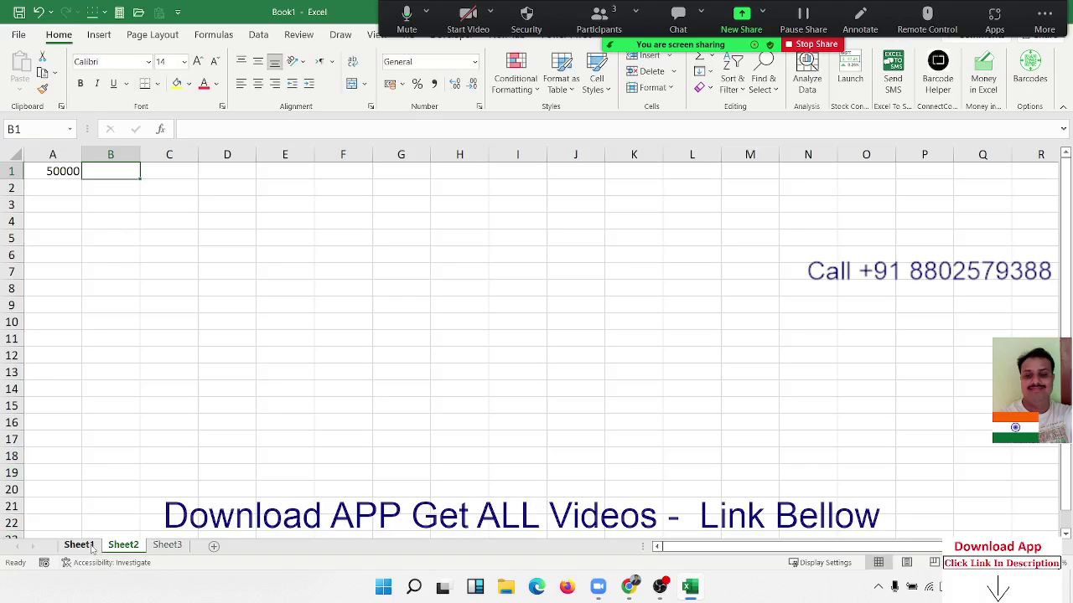
Step: Change the Sheet1 interest rate in B3 to 7%
click(93, 546)
click(110, 208)
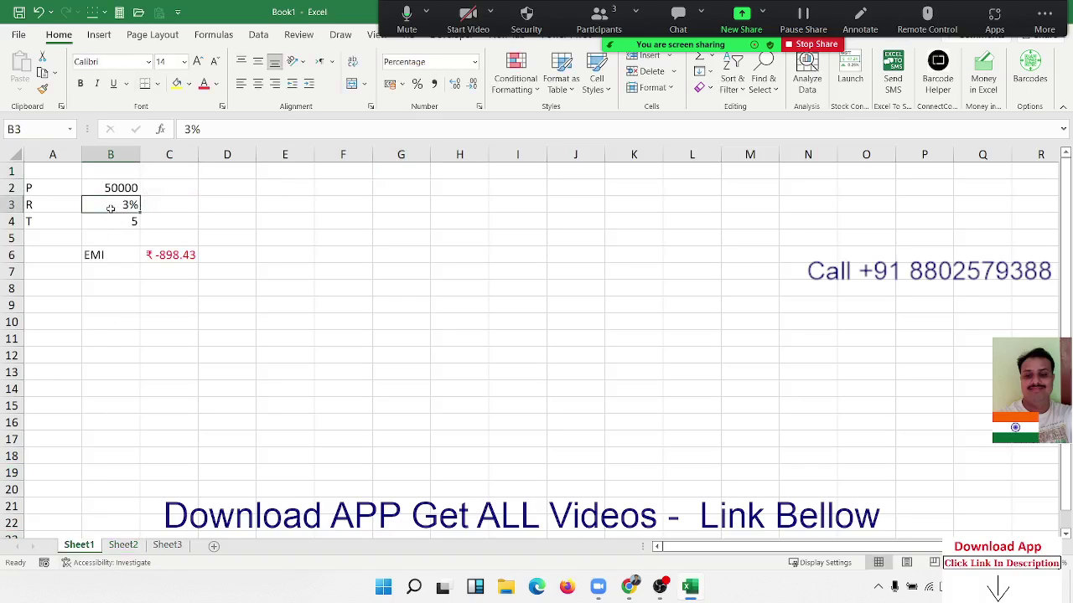
text(7)
key(Return)
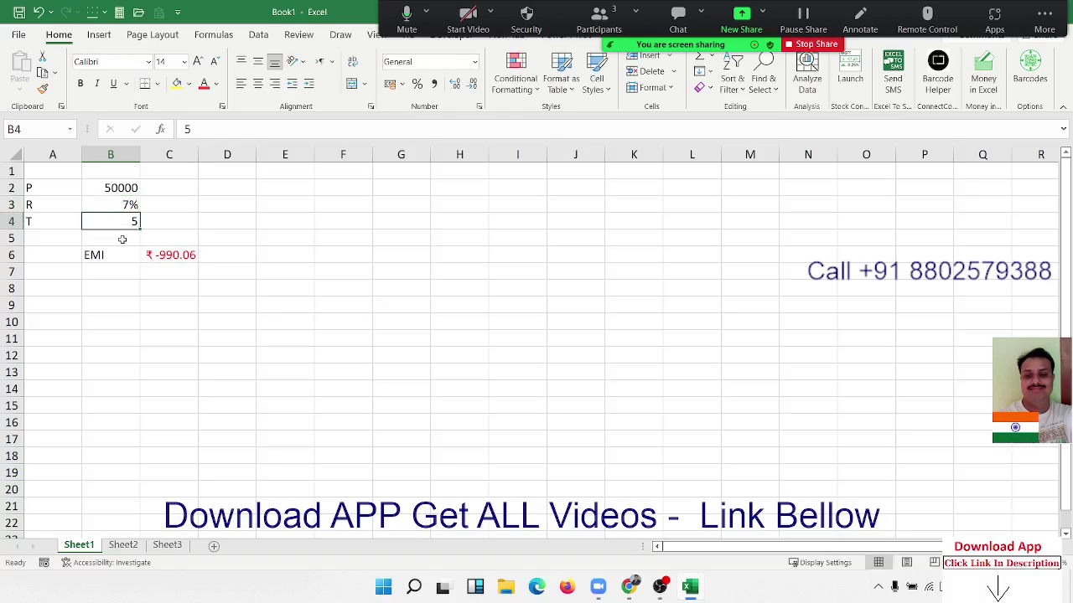
Step: Enter the monthly rate =7%/12 in B1 of Sheet2
click(126, 547)
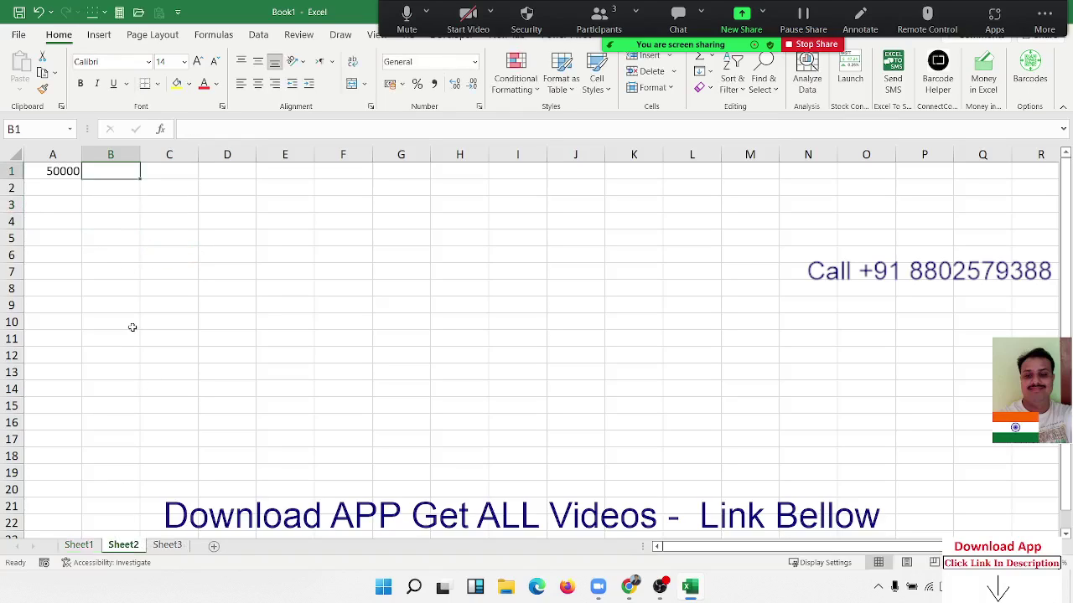
text(=)
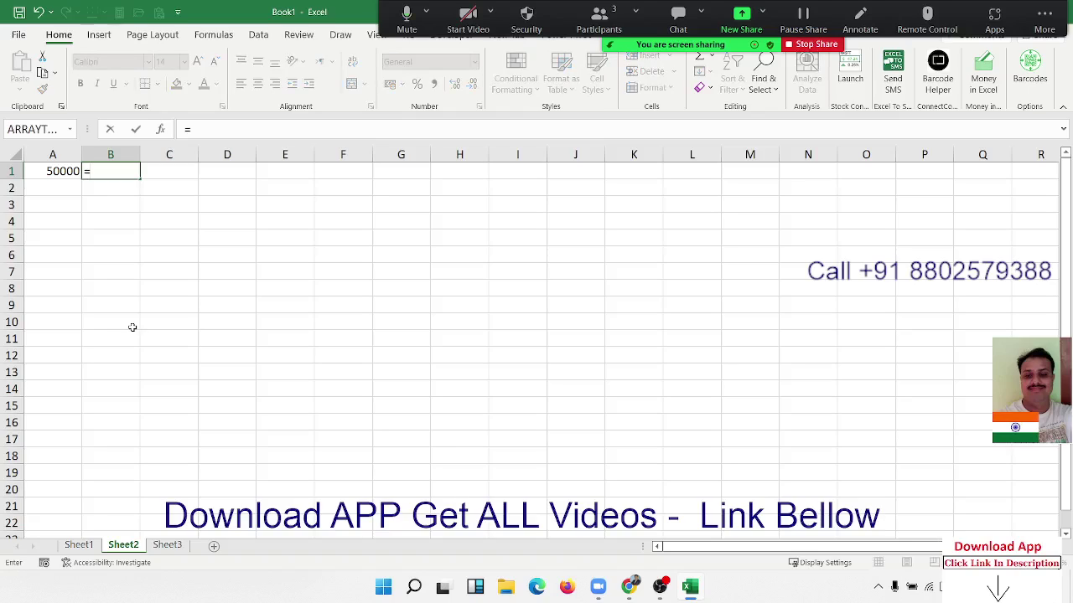
text(7%)
text(/12)
key(Return)
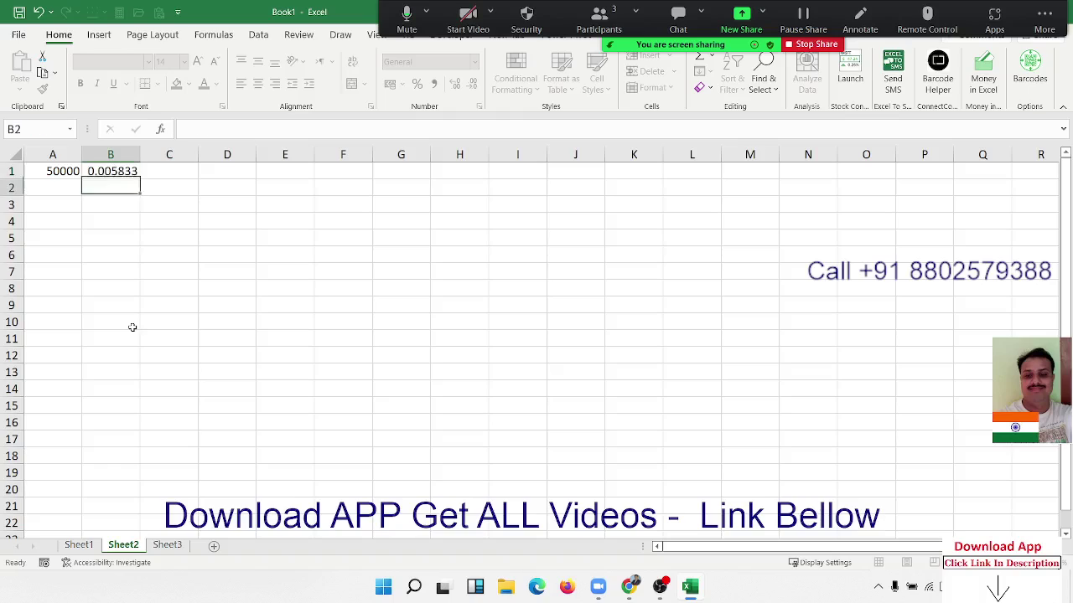
key(Up)
key(Right)
Step: Enter =A1*B1 in C1 for the first month's interest of 291.6667
text(=)
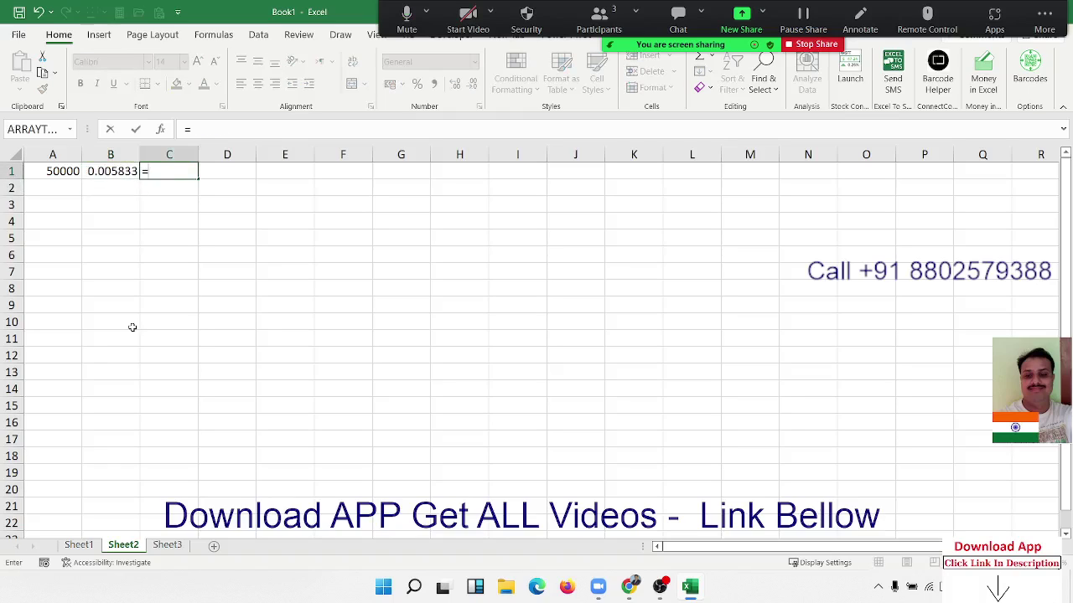
key(Left)
key(Left)
text(*)
key(Left)
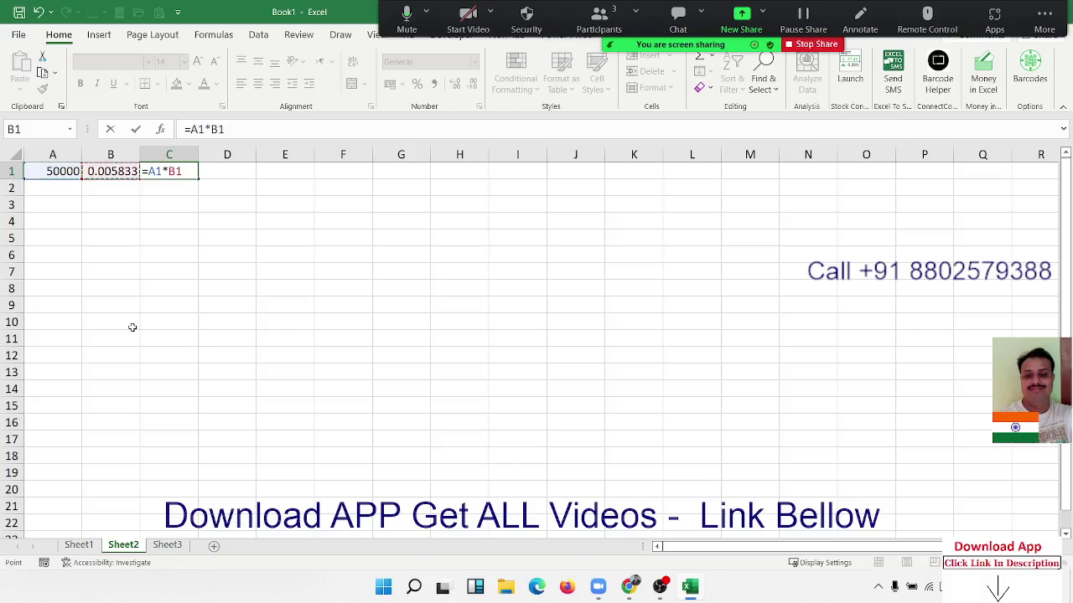
key(Return)
key(Up)
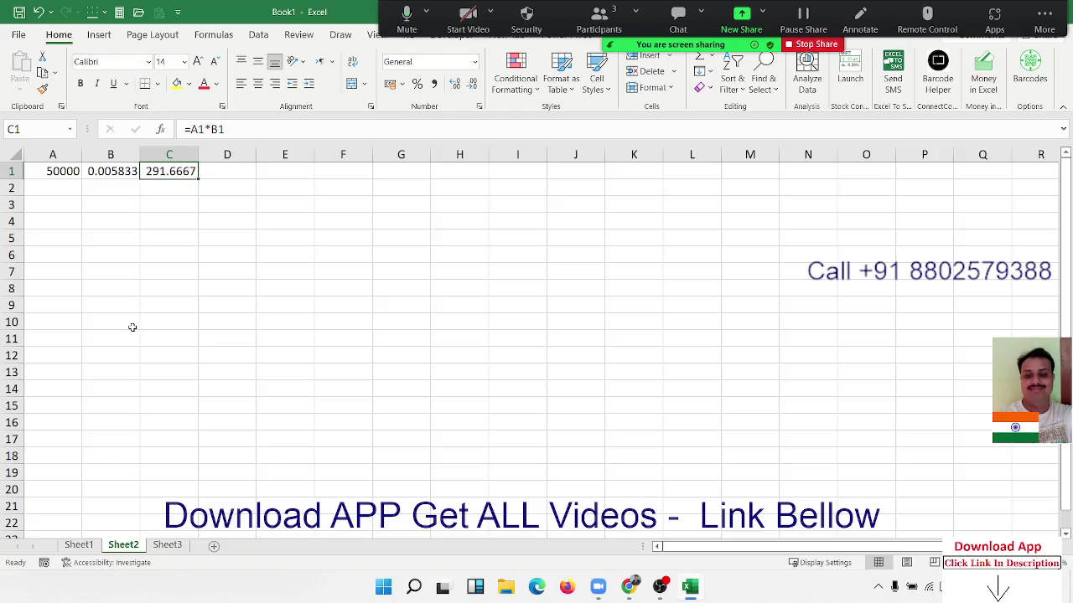
Step: Enter =A1+C1 in D1 for the balance with interest, 50291.67
key(Right)
text(=)
key(Left)
key(Left)
key(Left)
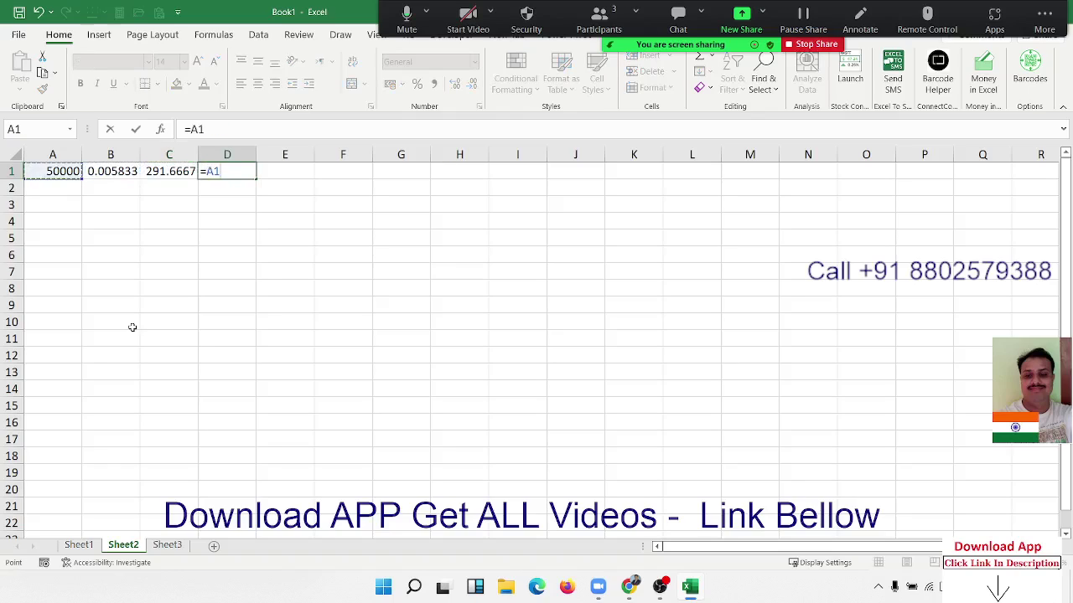
text(+)
key(Left)
key(Return)
key(Up)
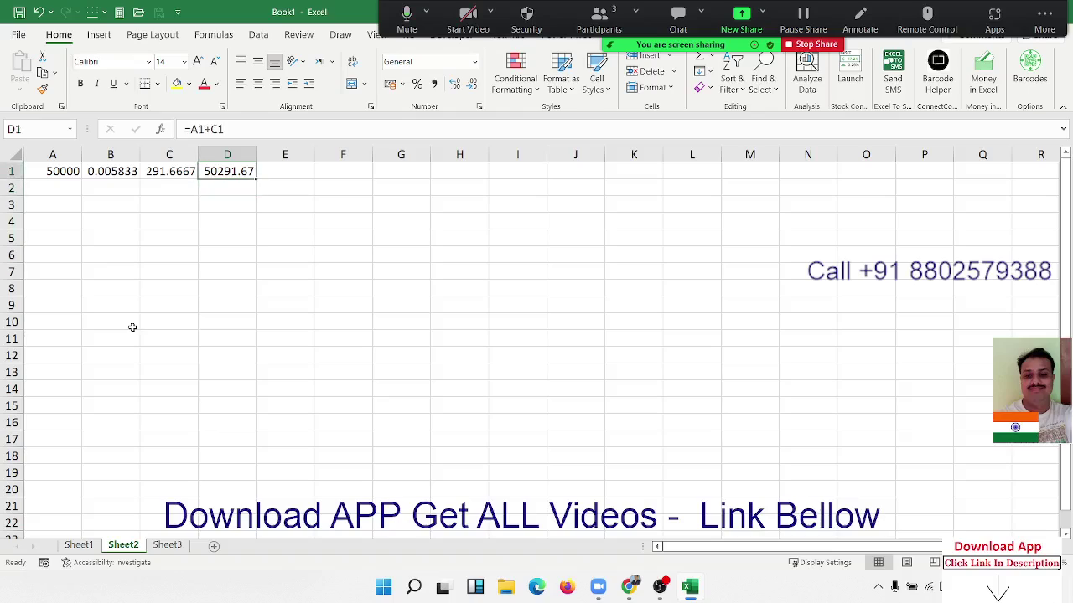
key(Right)
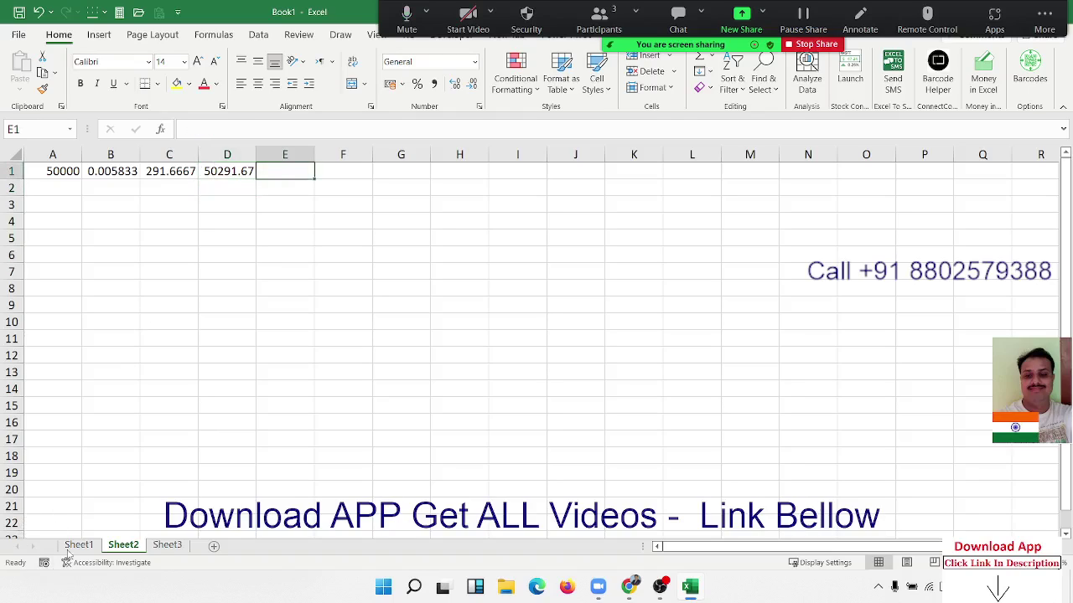
Step: Copy the 990.06 EMI from Sheet1 into E1 of Sheet2
click(80, 545)
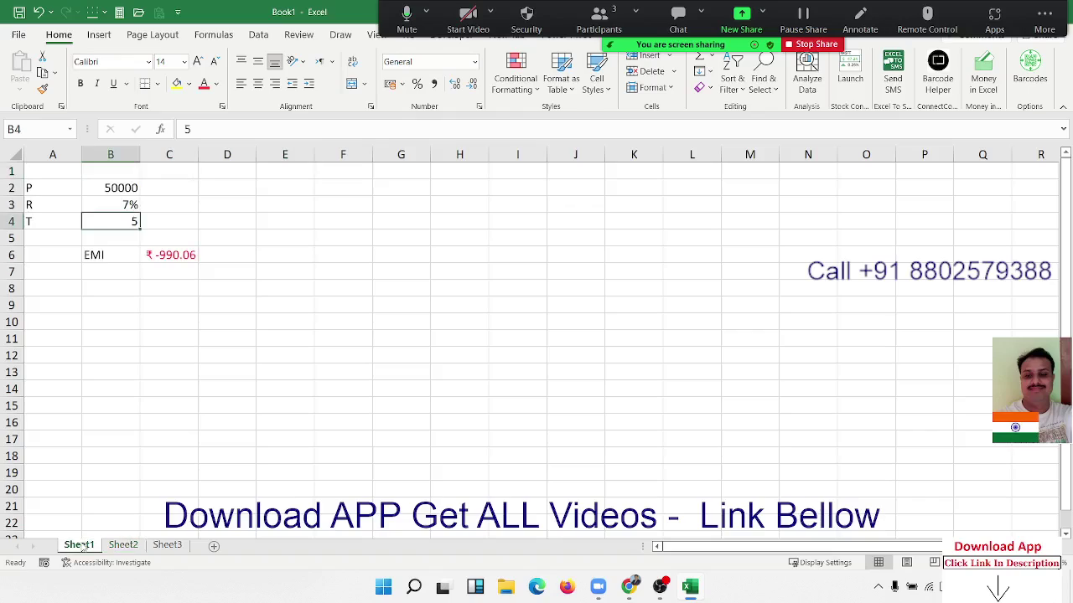
click(130, 545)
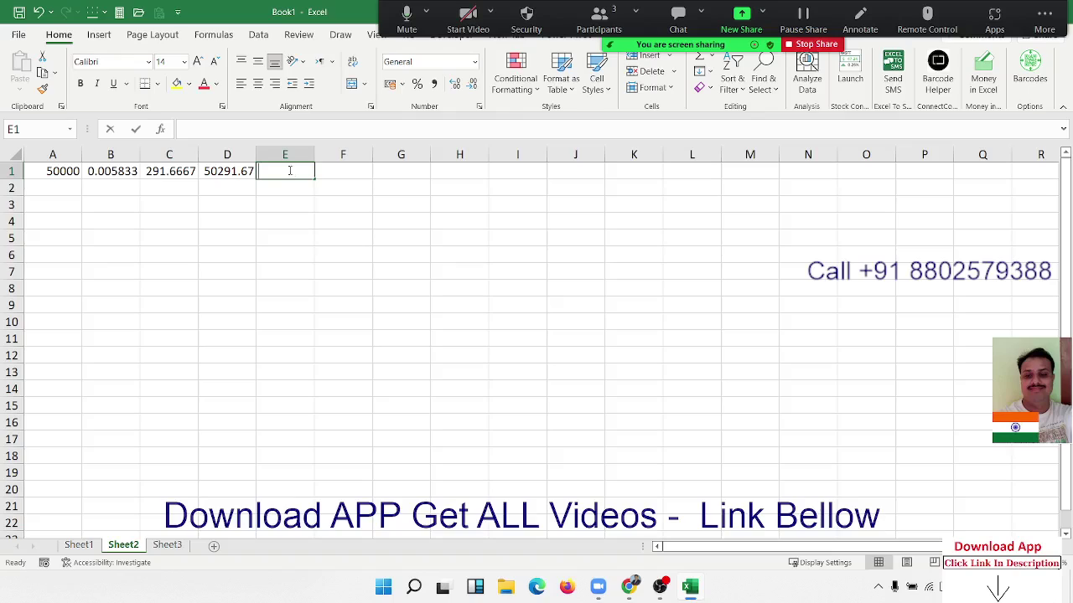
text(990.06)
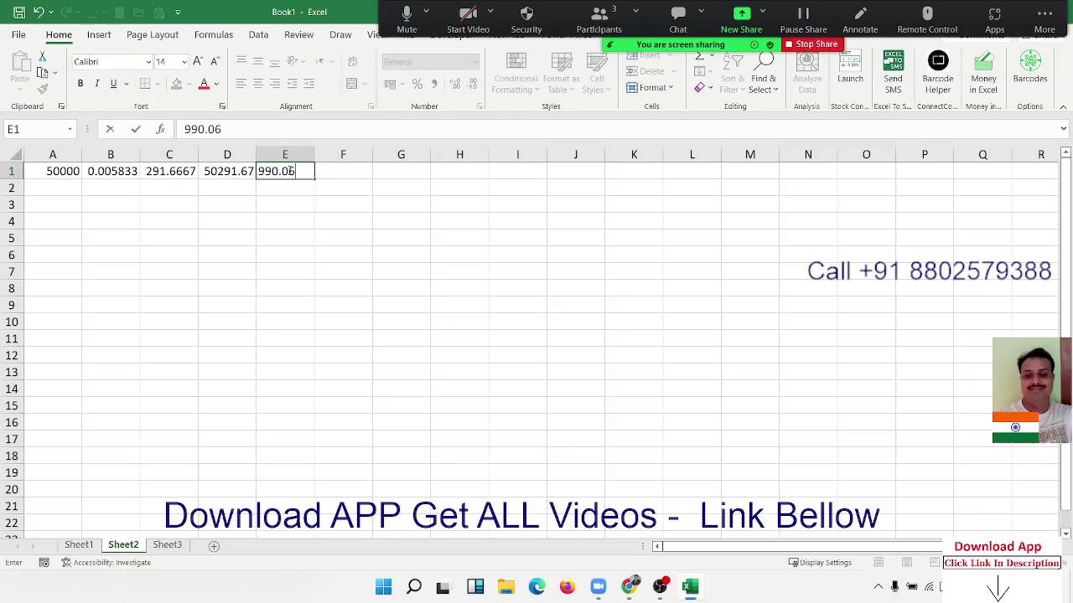
key(Tab)
text(=)
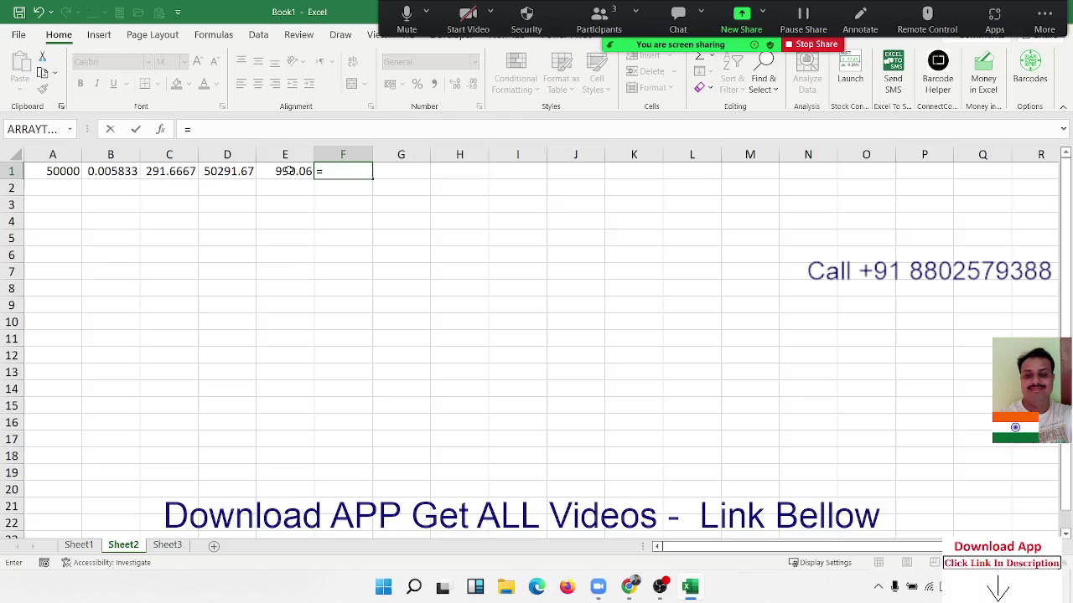
key(Left)
key(Left)
key(Escape)
key(Left)
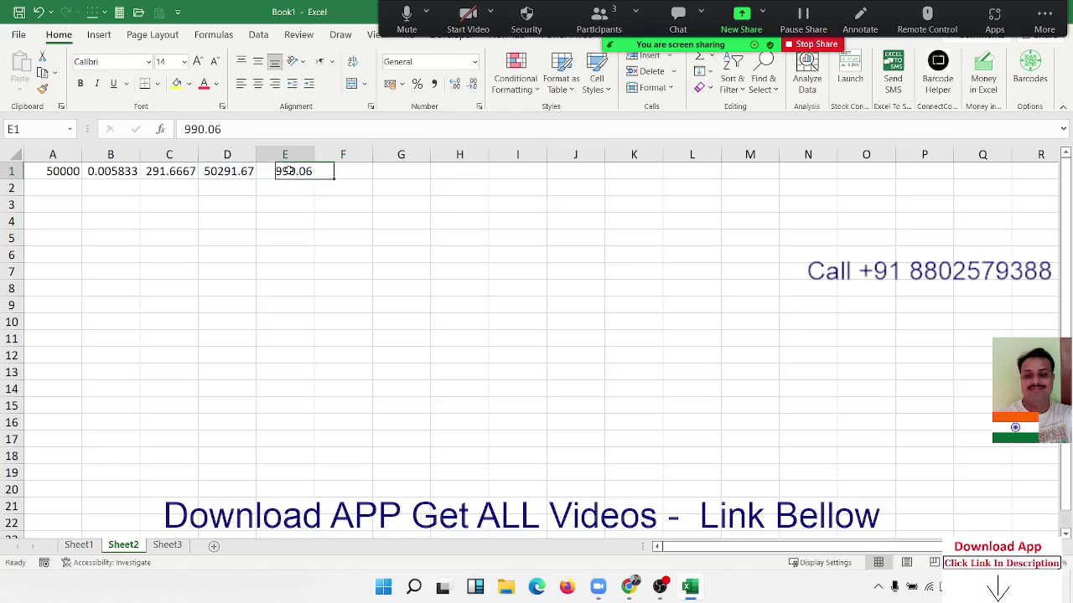
key(Left)
key(Home)
key(Down)
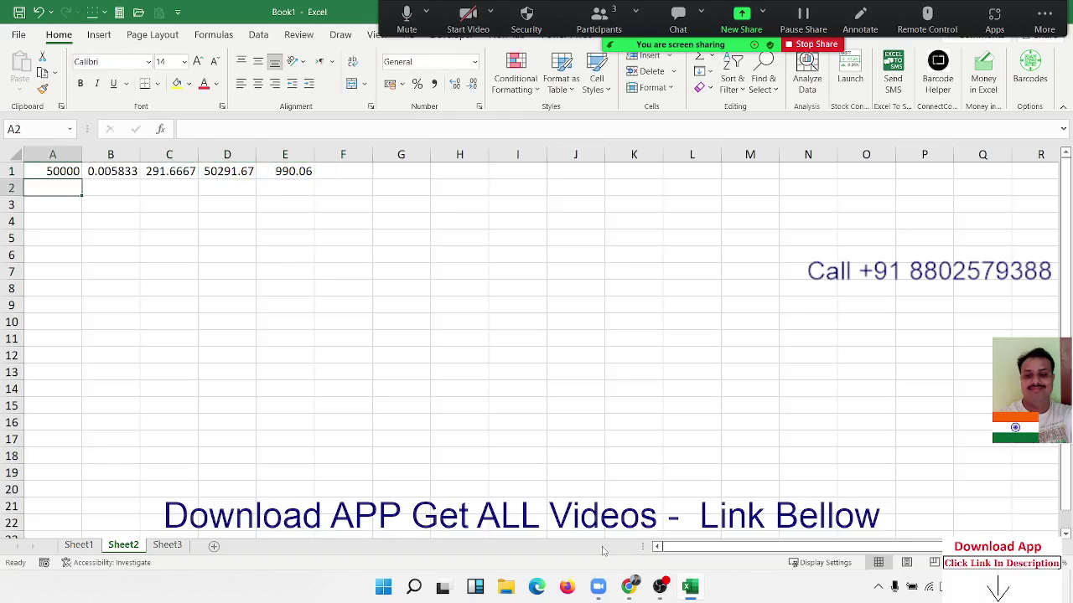
Step: Enter =D1-E1 in A2 for the balance remaining after the first payment
key(F2)
text(=)
key(Right)
key(Right)
key(Right)
key(Right)
key(Up)
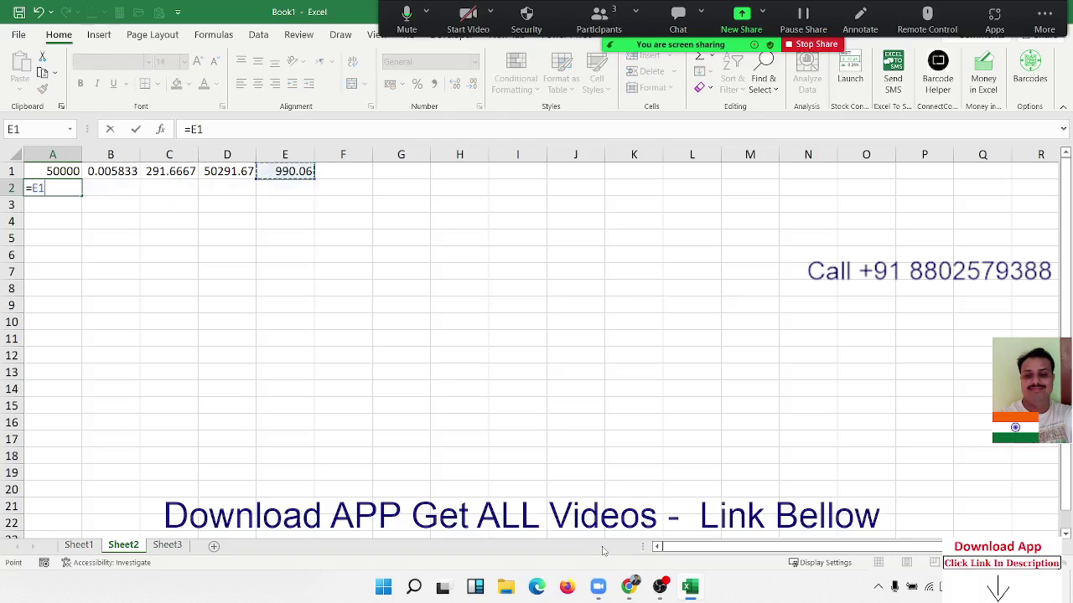
key(Left)
text(-)
key(Right)
key(Right)
key(Right)
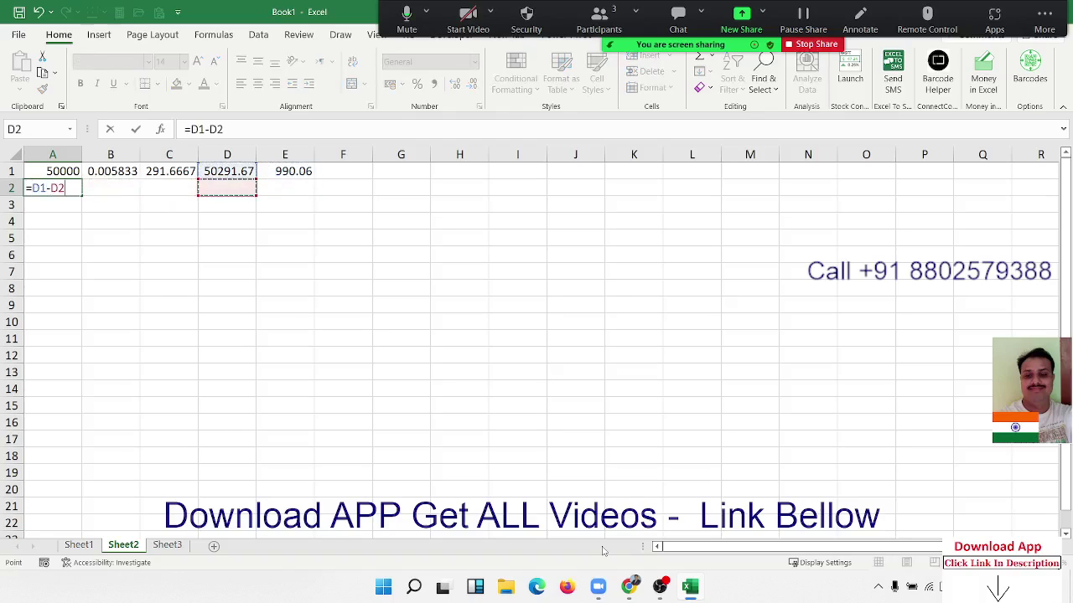
key(Right)
key(Up)
key(Return)
Step: Fill row 1's interest, balance and EMI formulas down into B2:E2
key(Up)
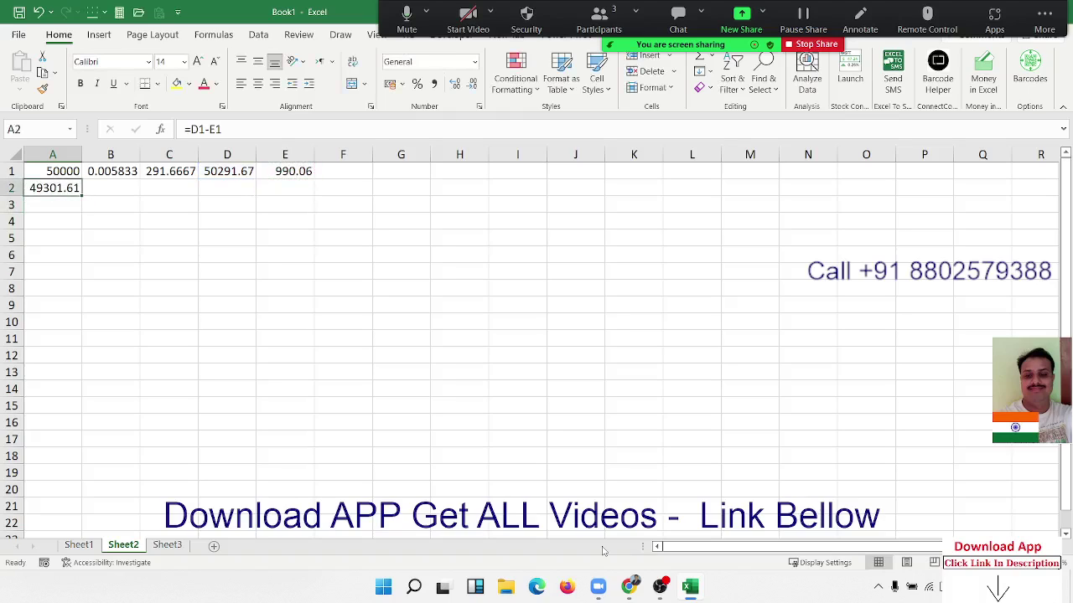
key(Right)
key(shift+Right)
key(shift+Right)
key(shift+Right)
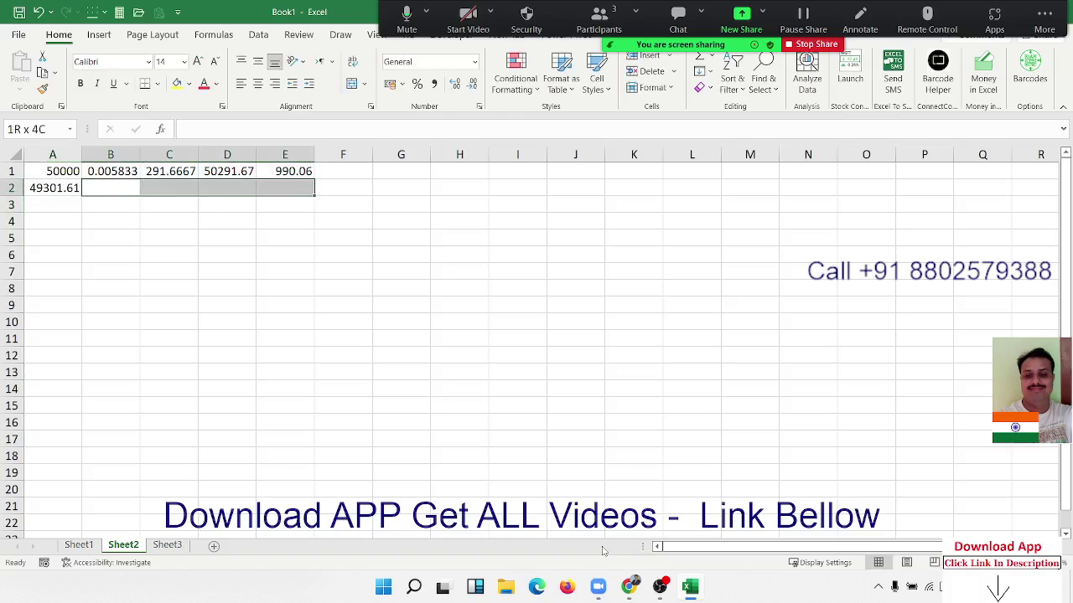
key(ctrl+d)
Step: Fill the schedule formulas over A2:E51 and check row 51
key(Left)
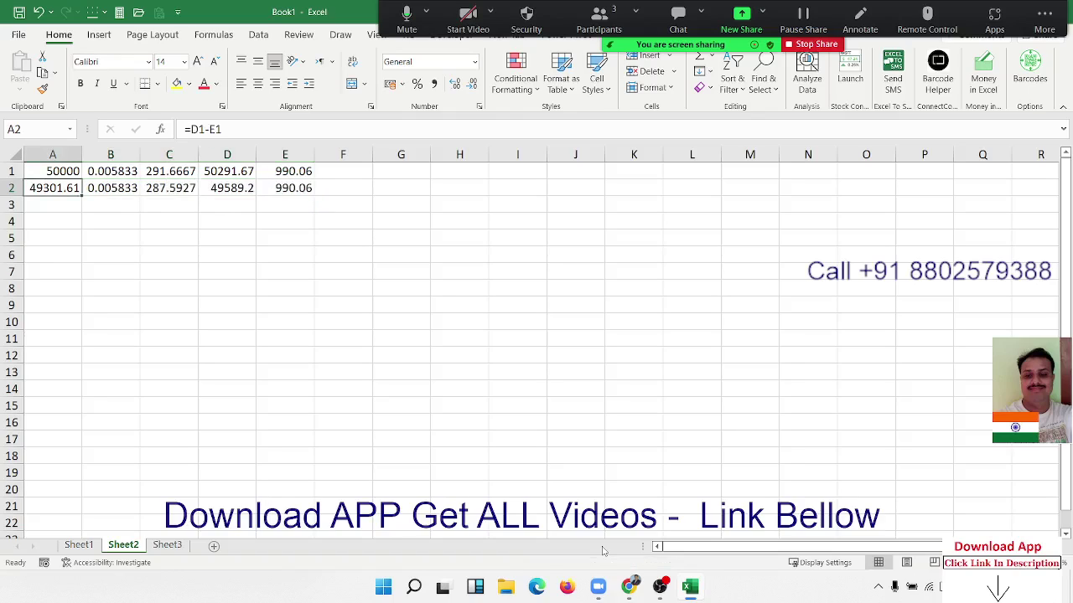
key(shift+Right)
key(shift+Right)
key(shift+Right)
key(shift+Right)
key(shift+Down)
key(shift+Down)
key(shift+Down)
key(shift+Down)
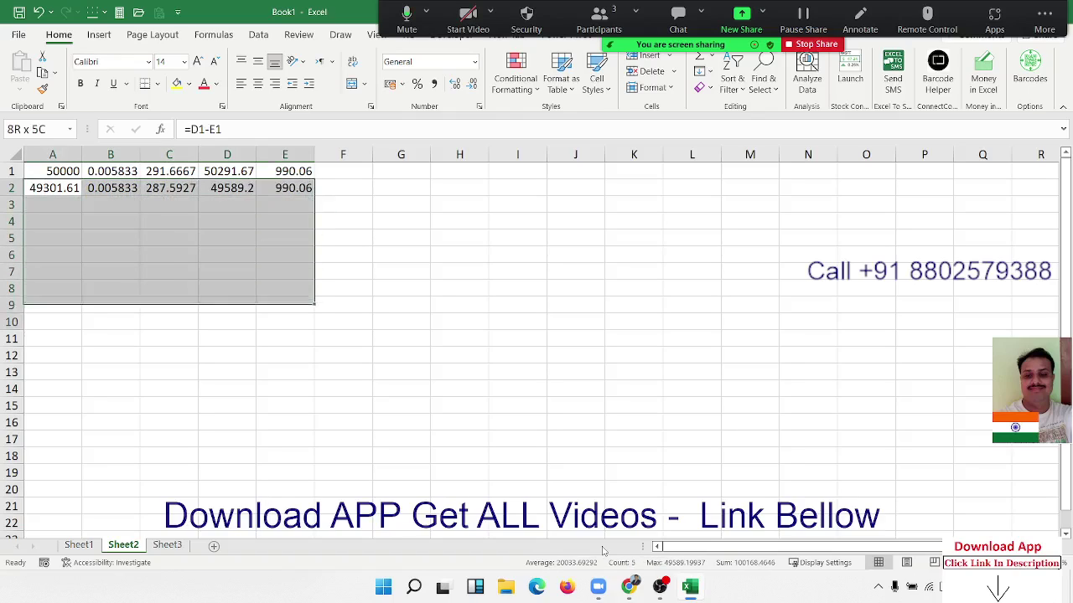
key(shift+Down)
key(shift+Down)
key(shift+Down)
key(shift+Down)
key(shift+Down)
key(shift+Down)
key(shift+Down)
key(shift+Down)
key(shift+Down)
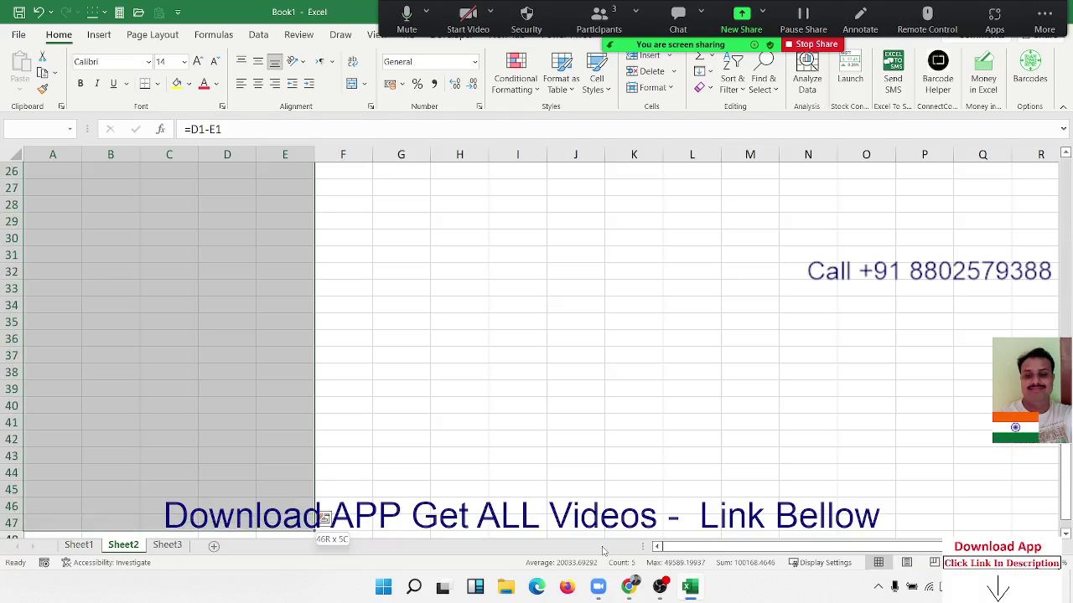
key(shift+Down)
key(shift+Down)
key(shift+Down)
key(shift+Down)
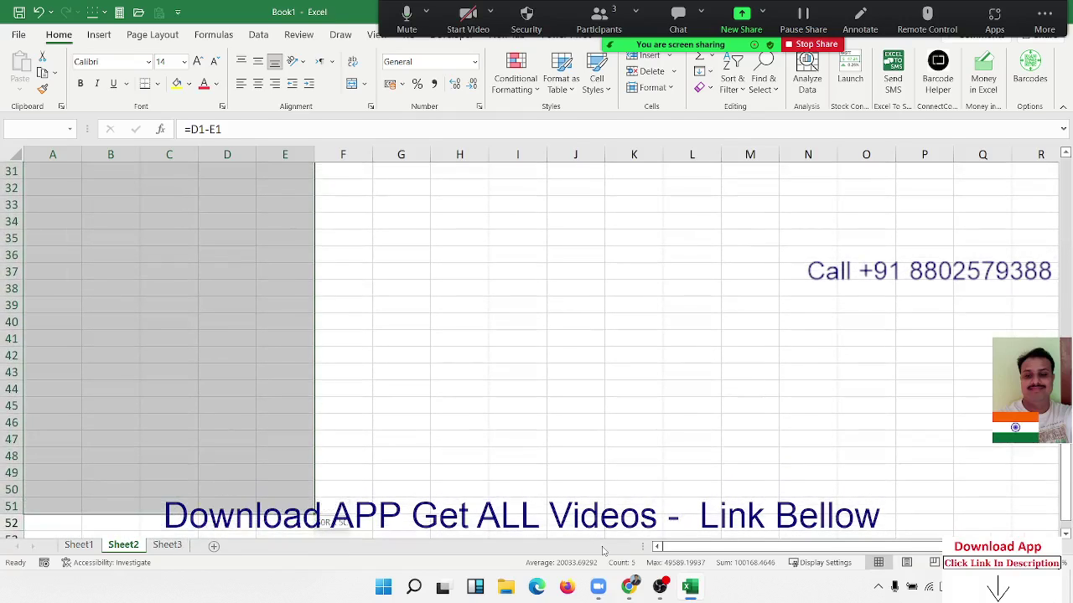
key(ctrl+v)
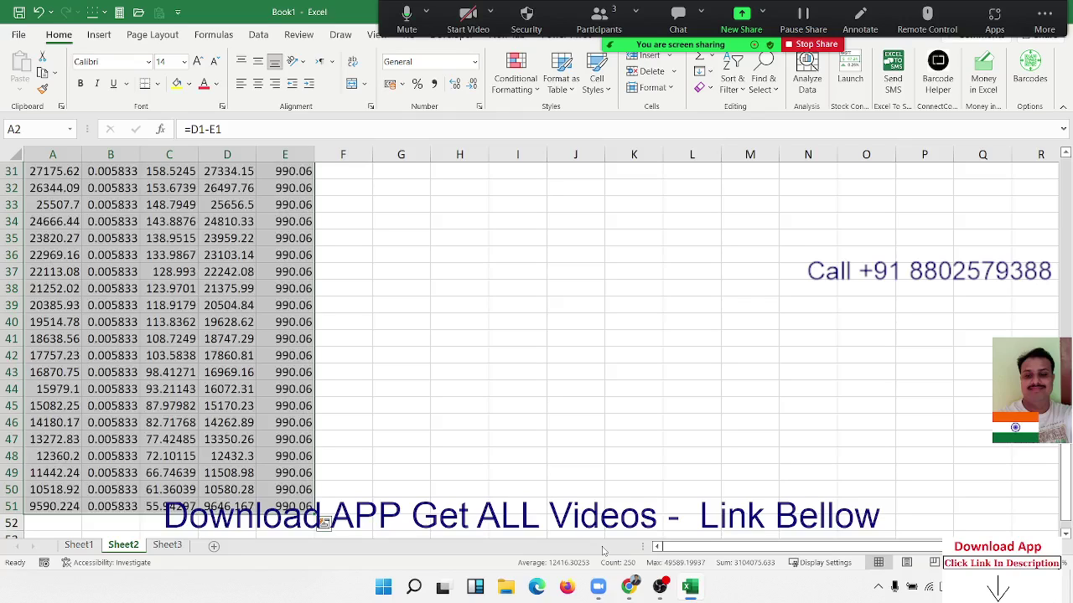
key(ctrl+Down)
key(Right)
key(Right)
key(Right)
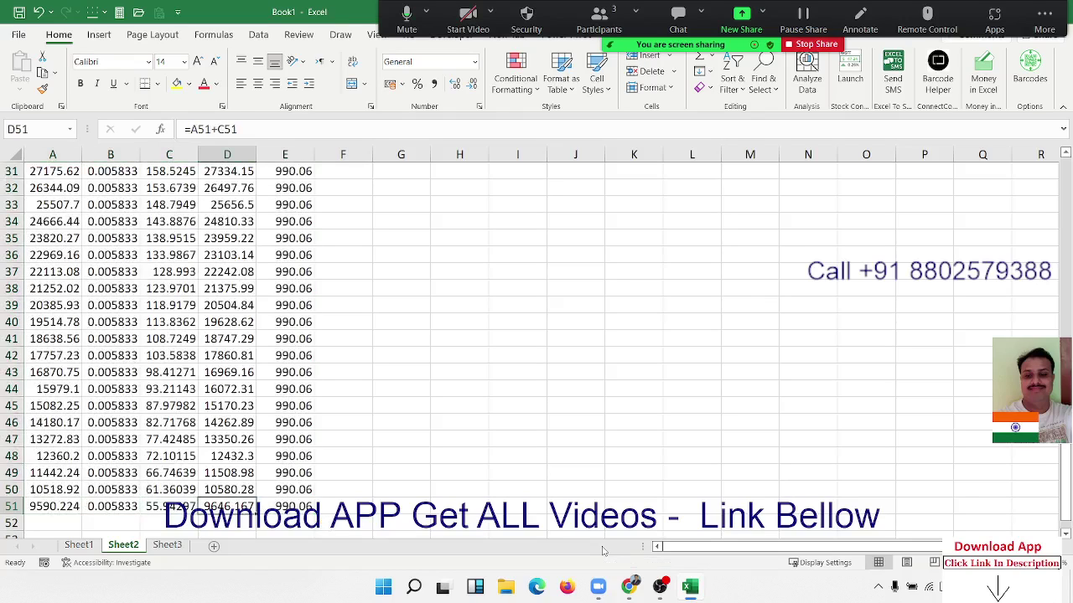
key(Right)
Step: Extend the schedule from row 51 to row 60, where balance plus interest reaches 990.0548
key(Left)
key(Left)
key(Left)
key(Left)
key(shift+Right)
key(shift+Right)
key(shift+Right)
key(shift+Right)
key(shift+Right)
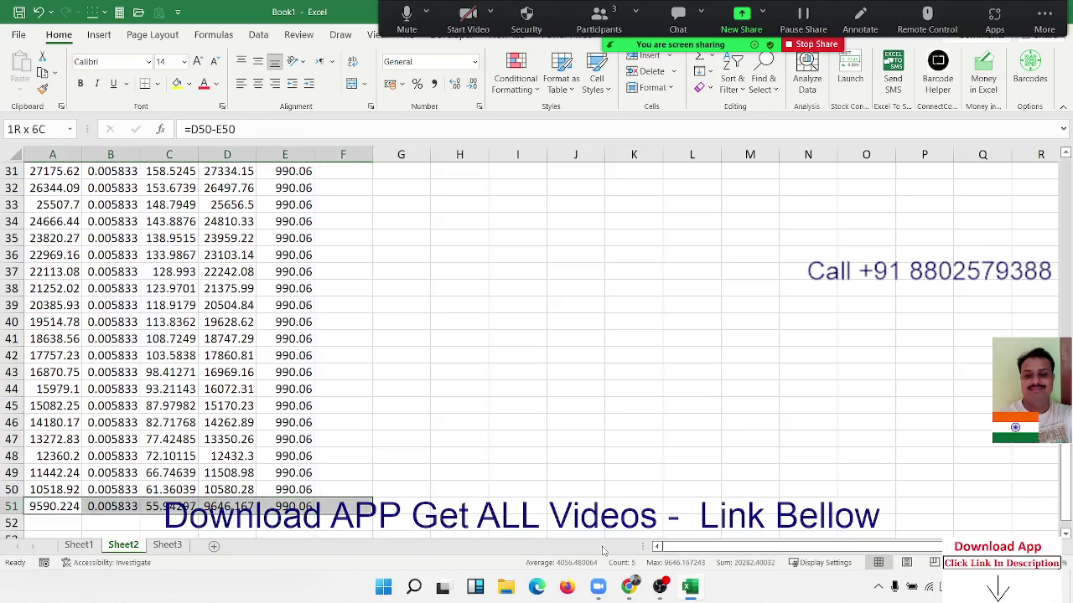
key(shift+Left)
key(shift+Down)
key(shift+Down)
key(shift+Down)
key(shift+Down)
key(shift+Down)
key(shift+Down)
key(shift+Down)
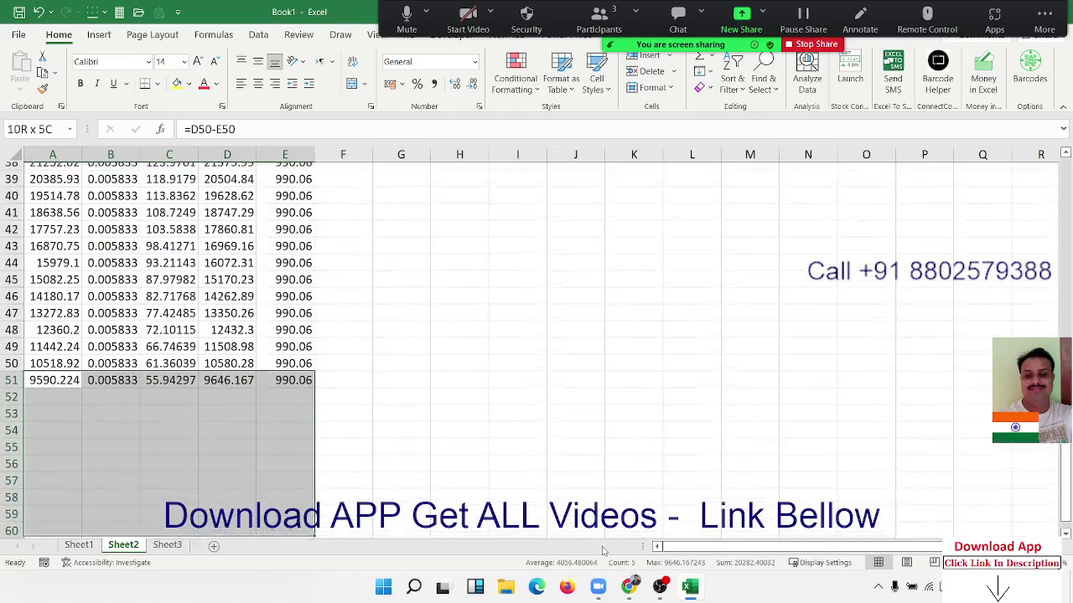
key(shift+Down)
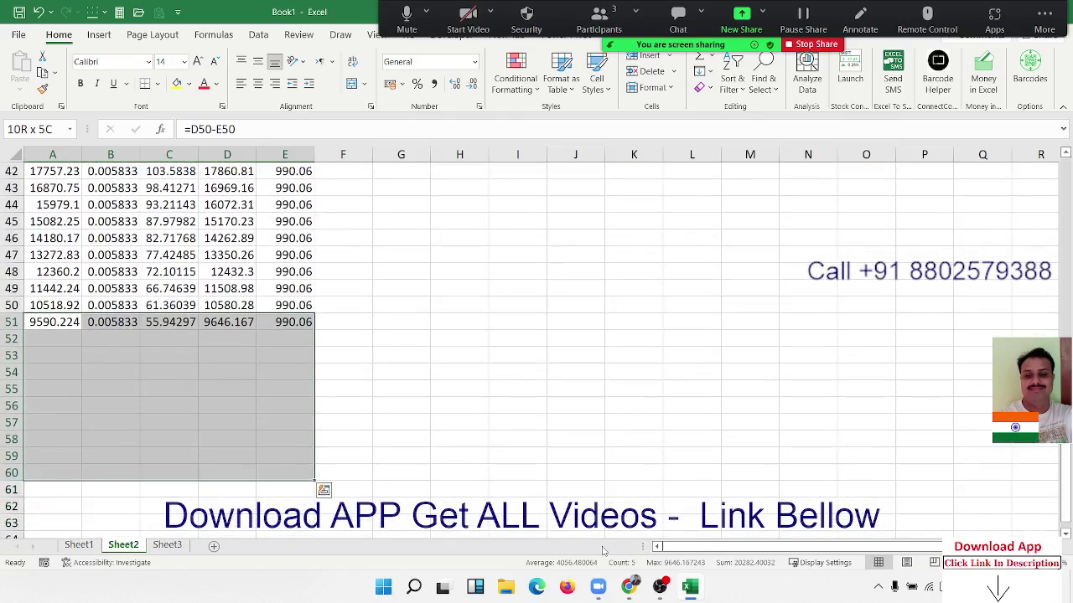
key(ctrl+d)
key(ctrl+Down)
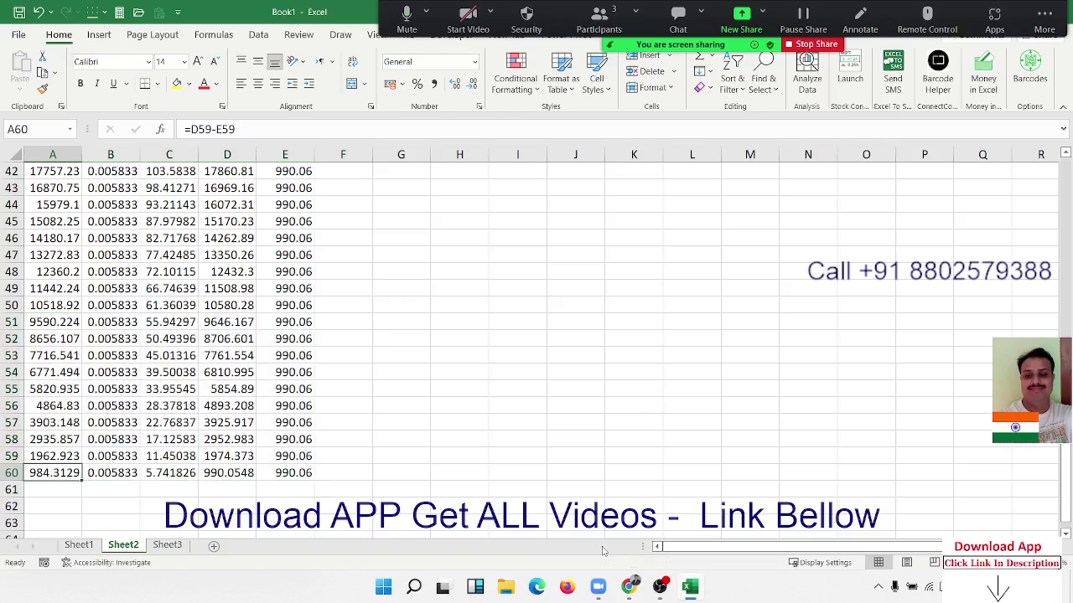
key(Right)
key(Right)
key(Right)
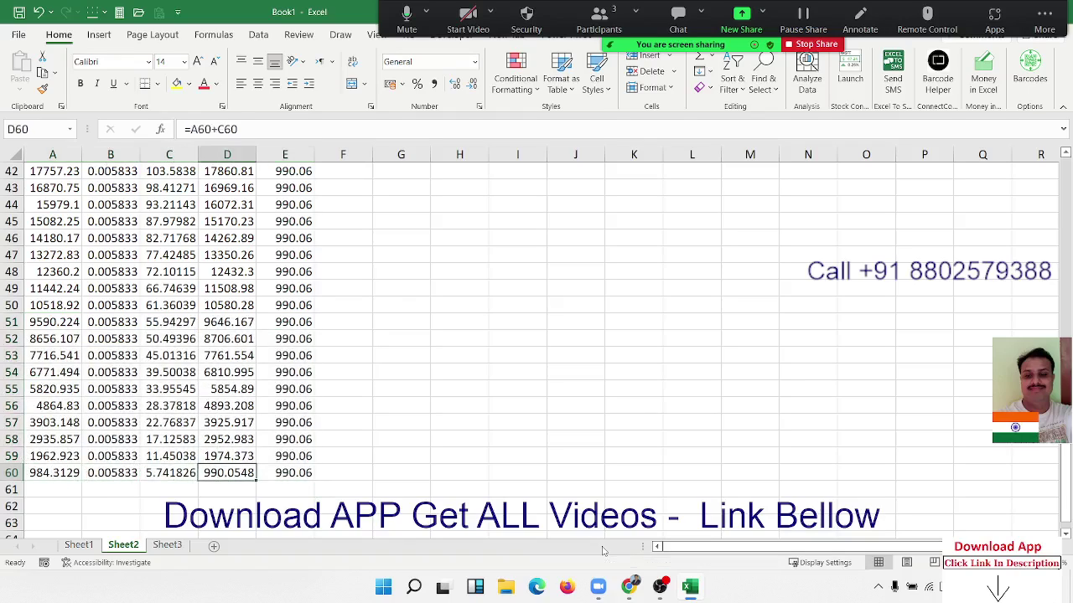
key(Right)
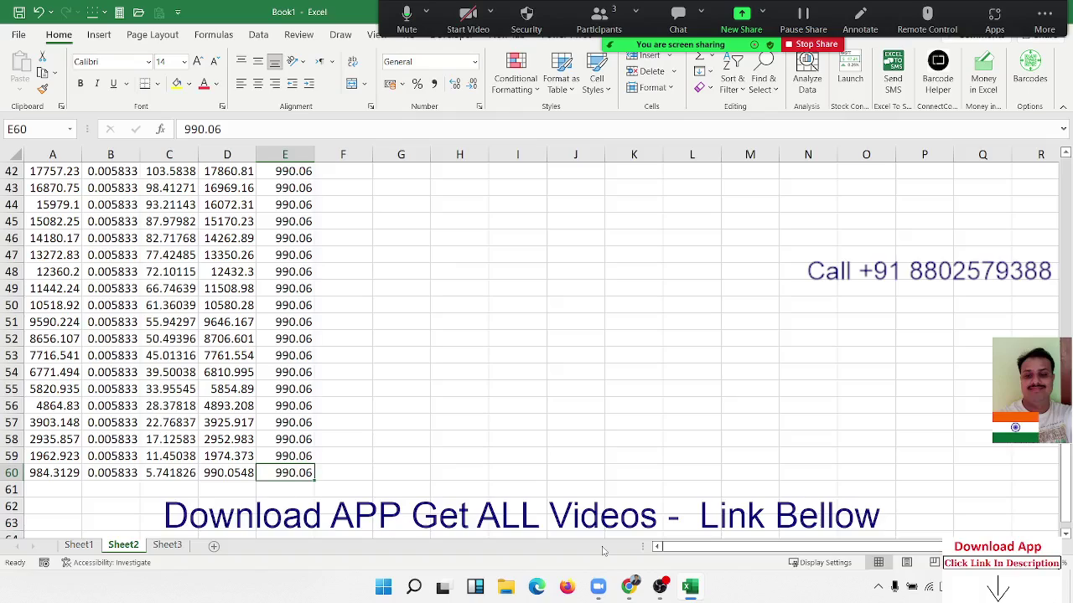
key(Left)
key(Right)
key(Left)
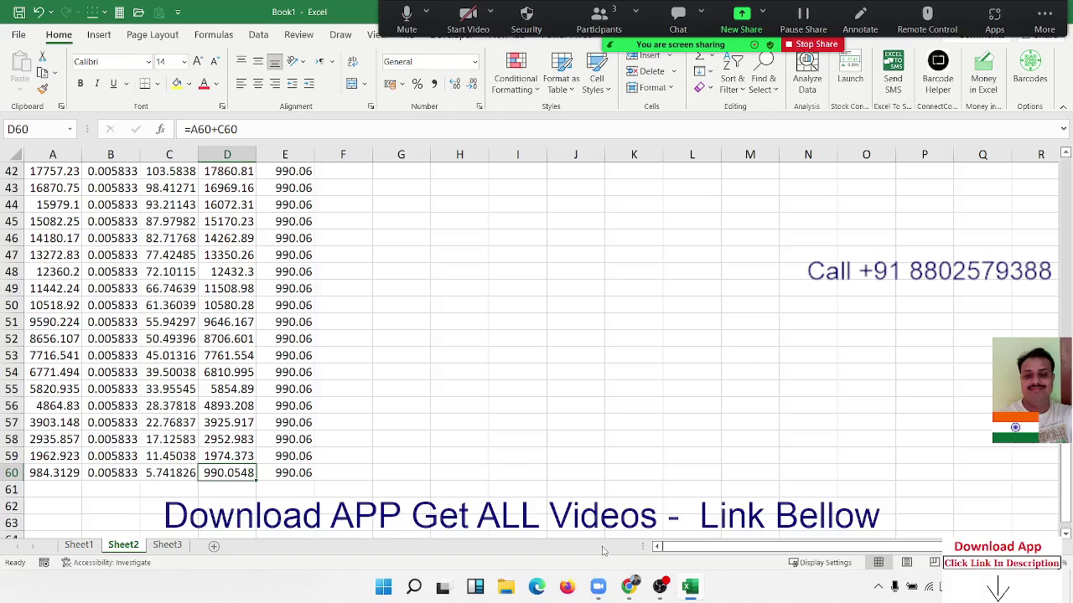
key(Right)
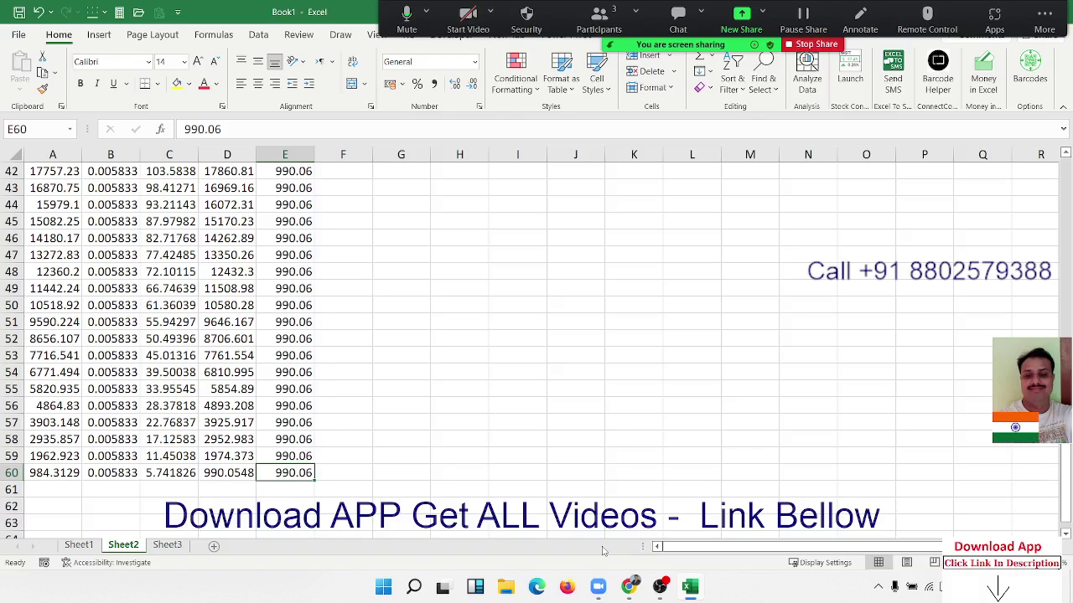
scroll(264, 436, up, 14)
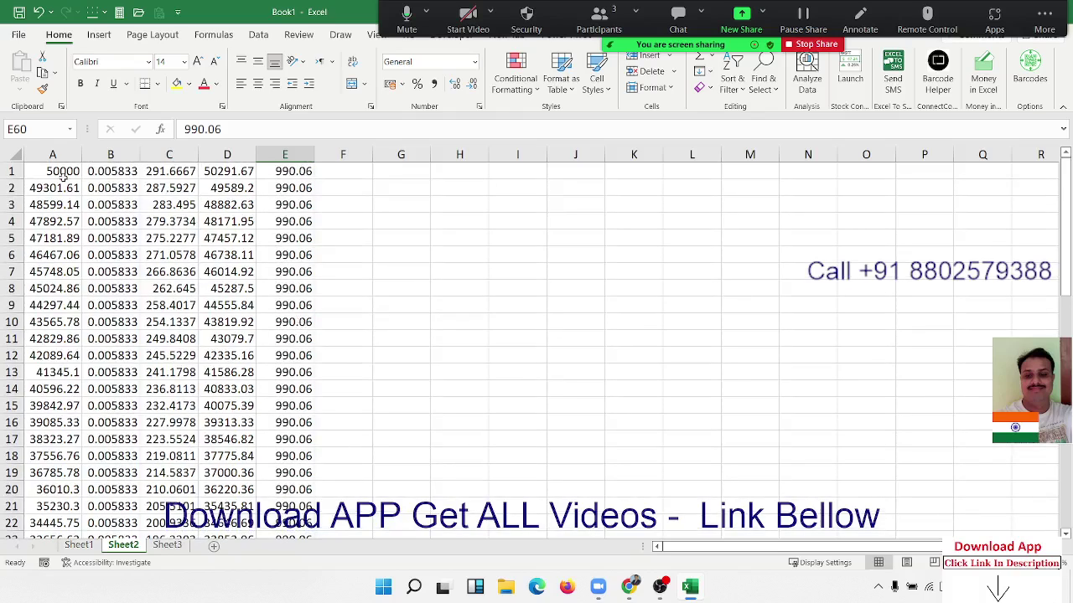
mouse_move(63, 176)
mouse_down()
mouse_move(293, 582)
mouse_move(293, 503)
mouse_up()
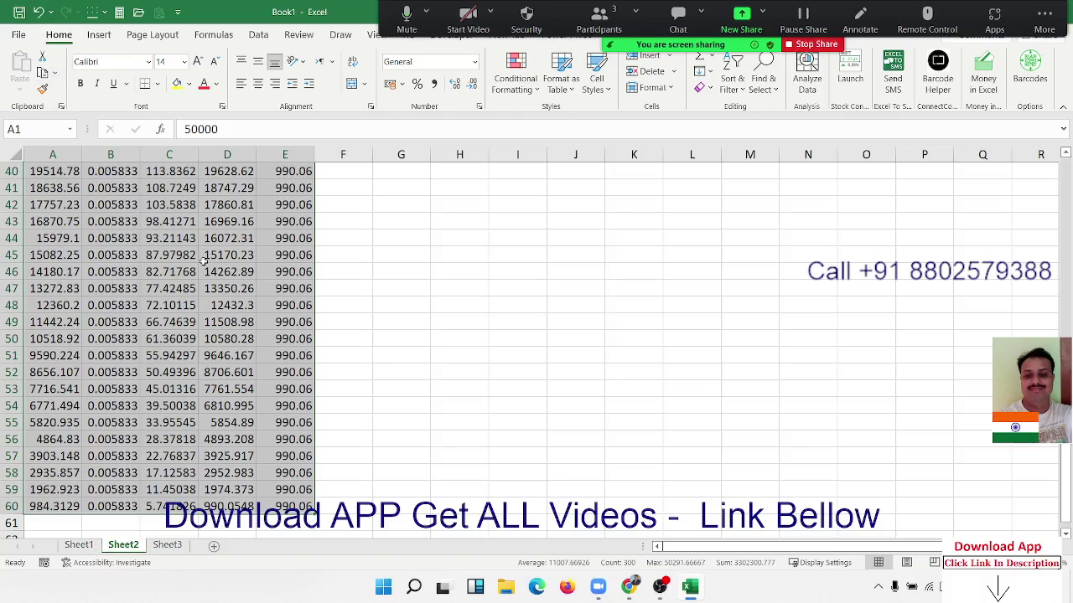
Step: On Sheet1, re-confirm the C6 PMT formula and enter FV 50000 in A8:B8
click(79, 546)
double_click(172, 255)
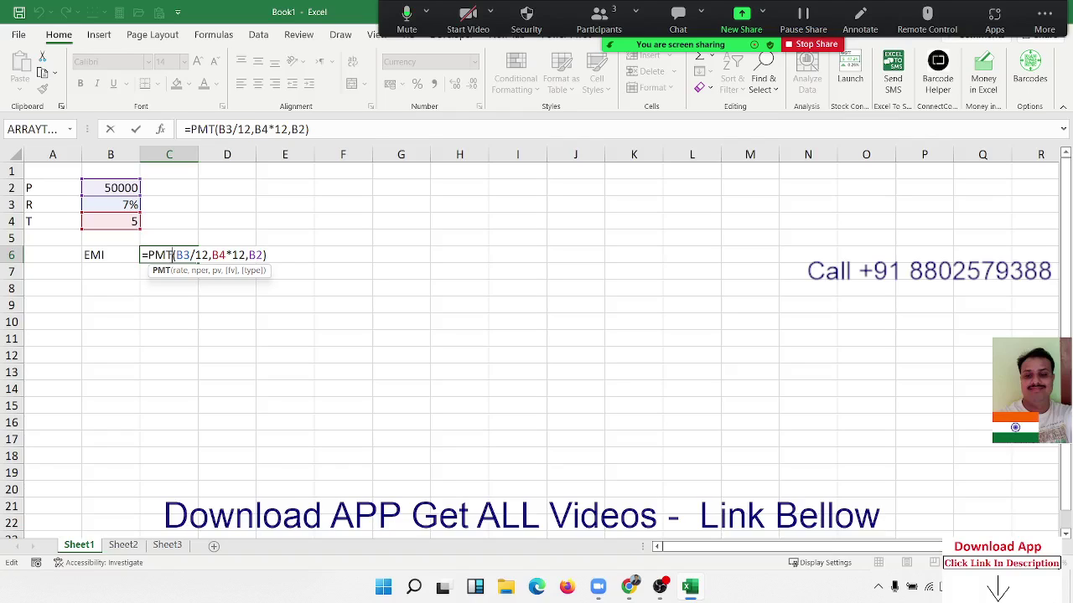
key(Return)
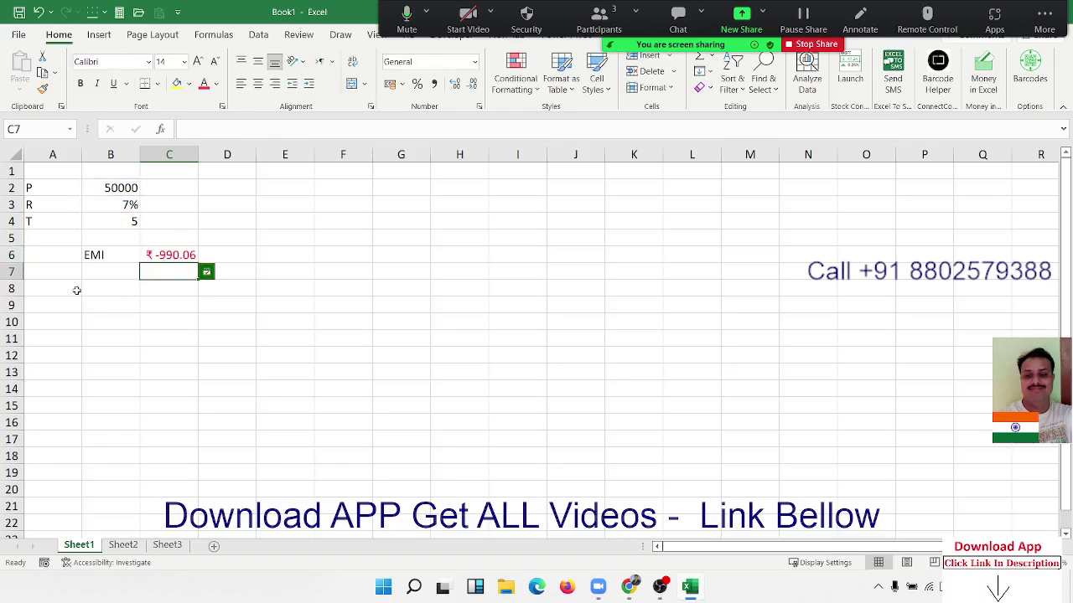
click(76, 290)
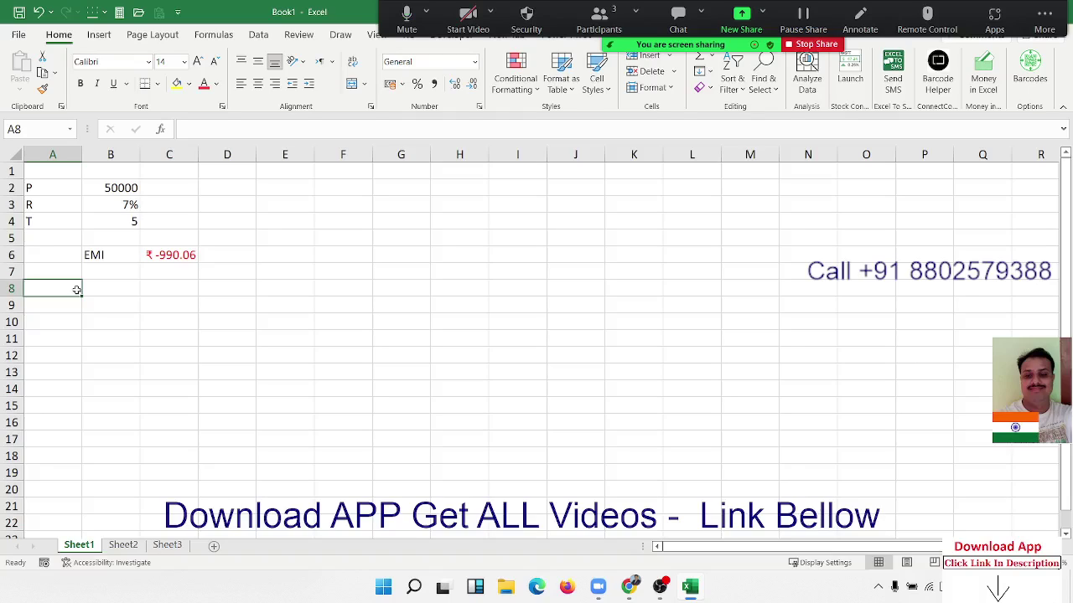
text(FV)
key(Tab)
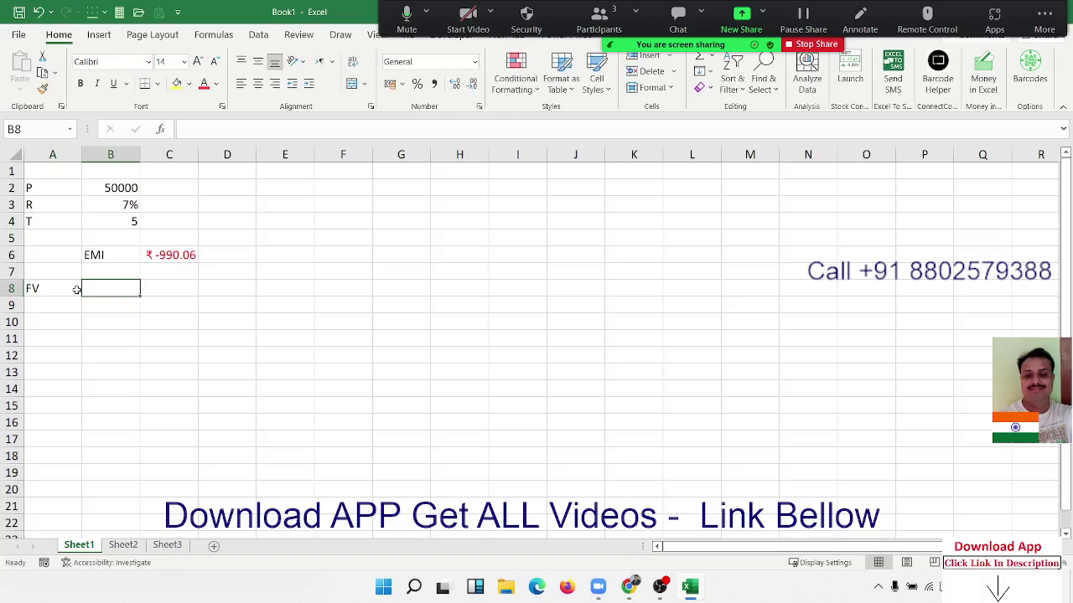
text(50000)
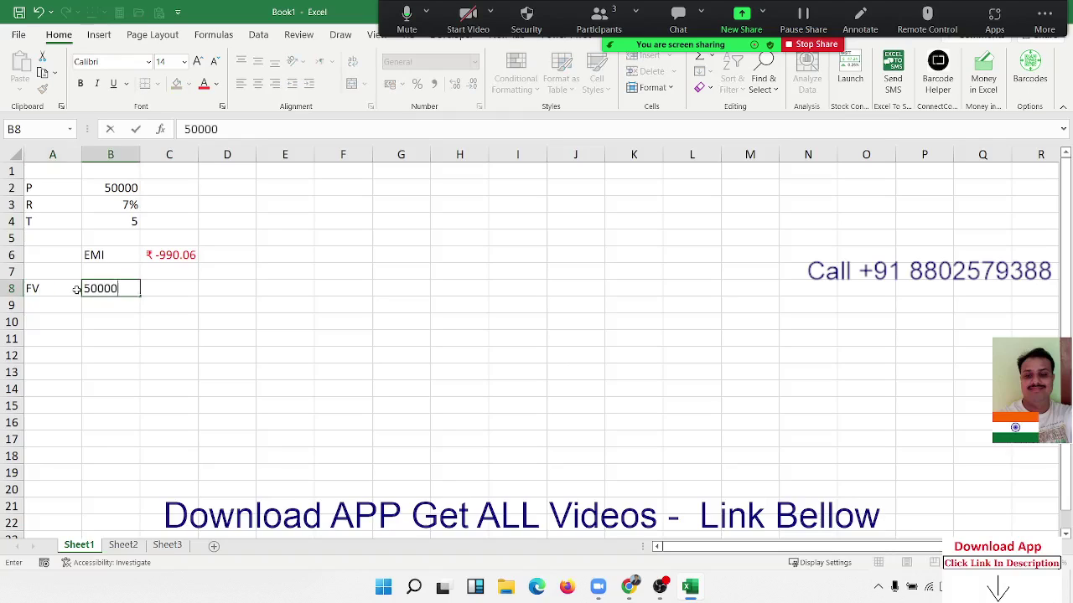
key(Return)
Step: Enter R 7% in row 9 and T 5 in row 10
text(T)
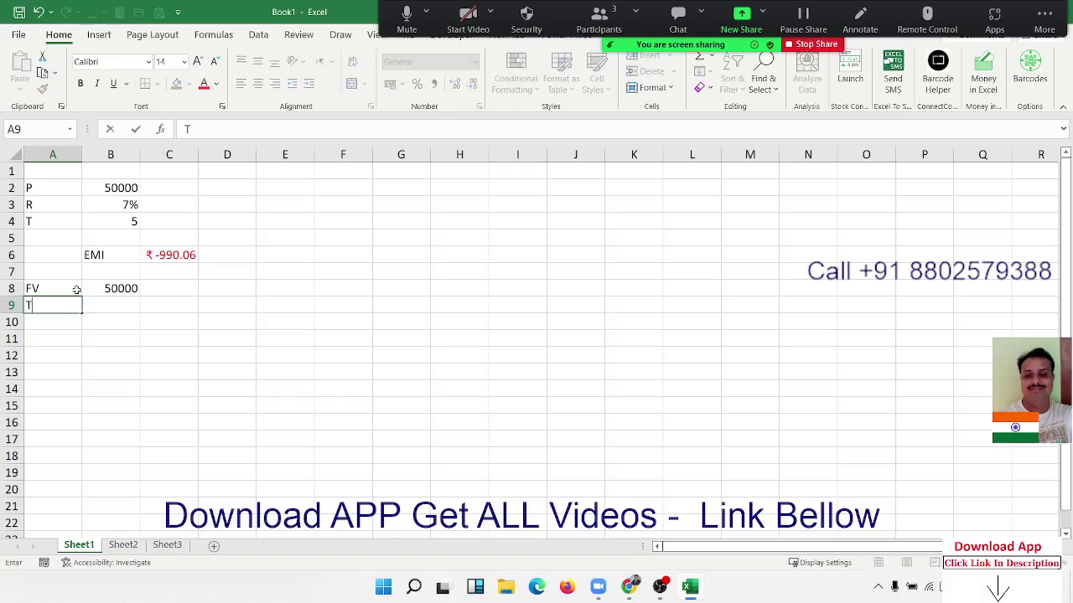
key(BackSpace)
text(R)
key(Tab)
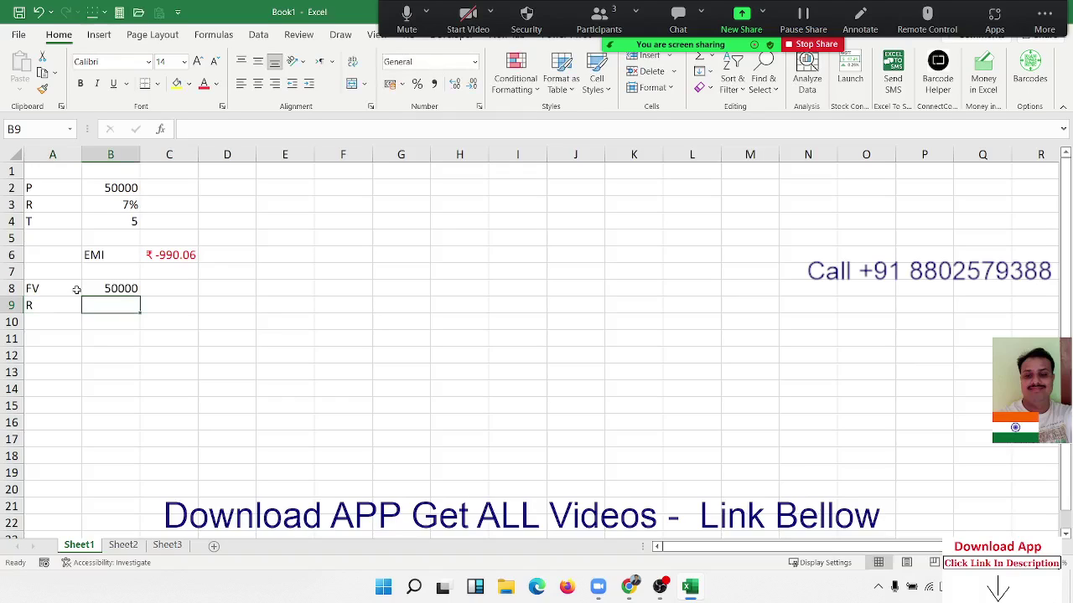
text(5)
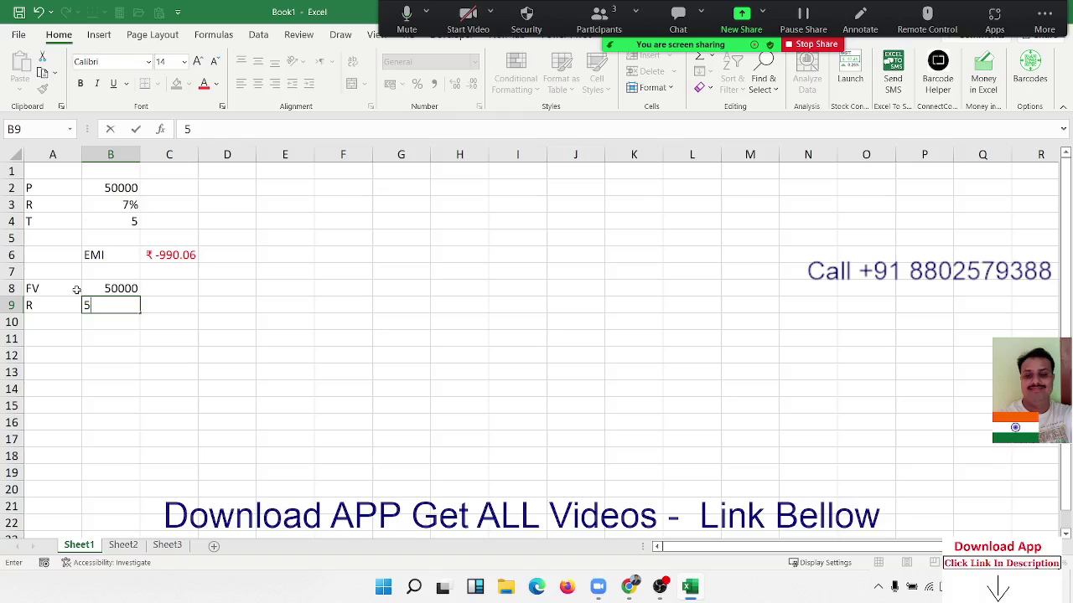
key(BackSpace)
text(7)
text(%)
key(Return)
text(T)
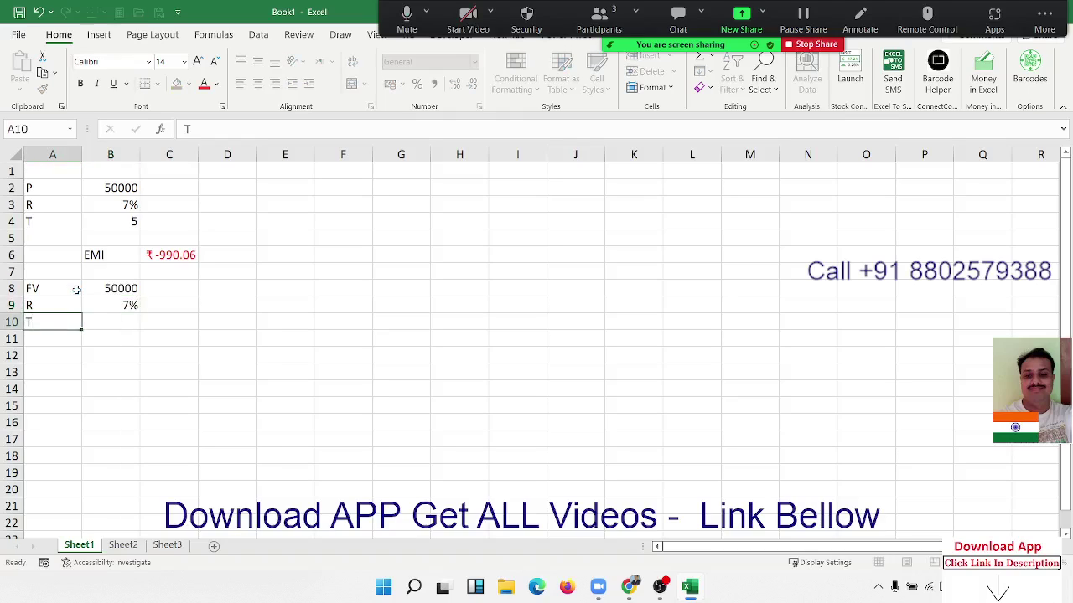
key(Tab)
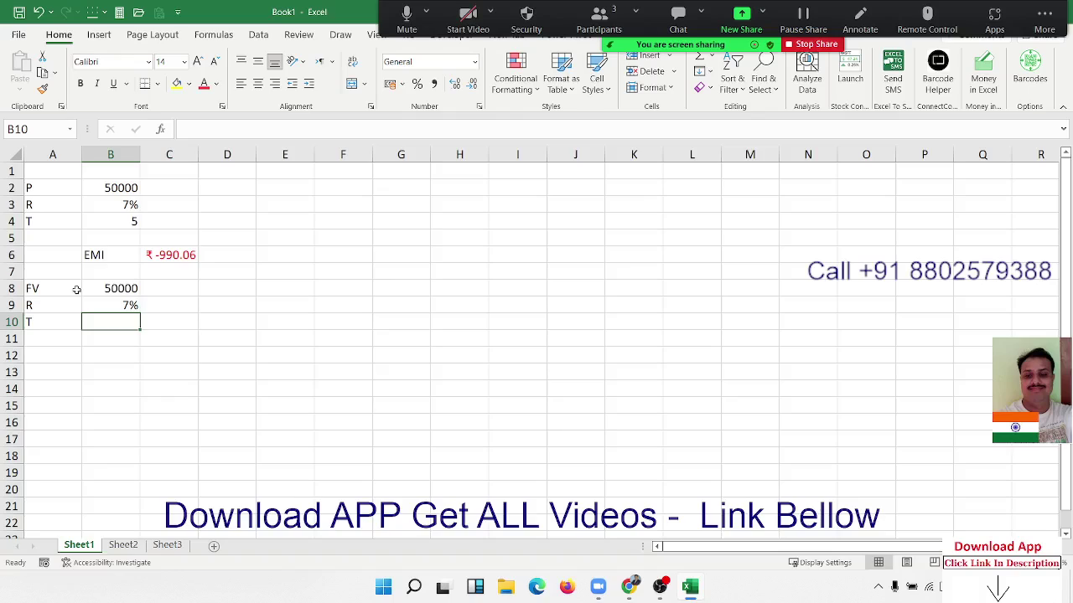
text(5)
key(Return)
key(Return)
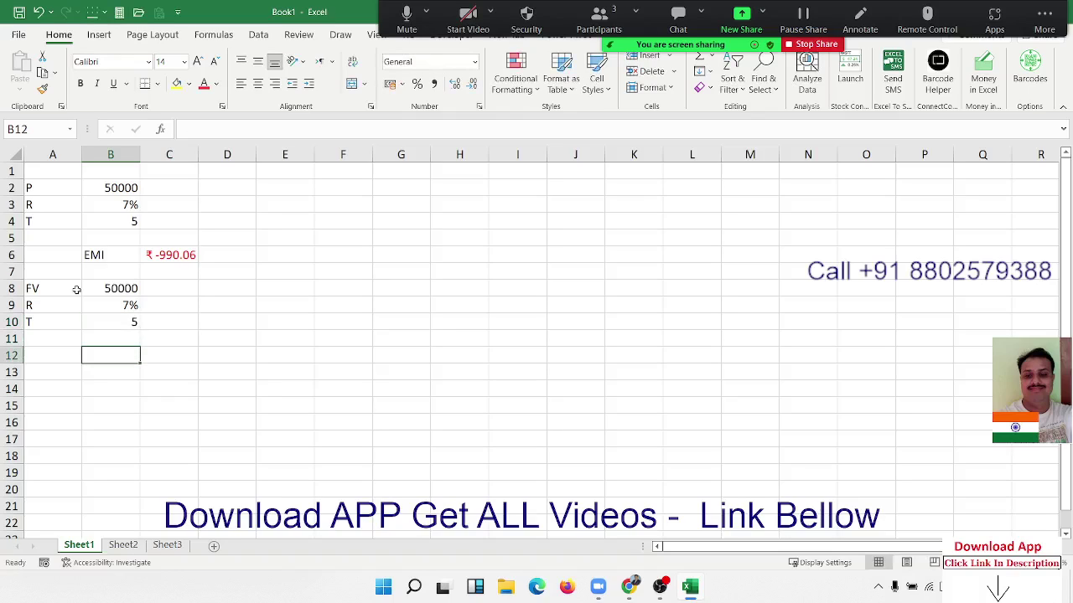
Step: Add an EMI label in B12 and begin a =PMT formula in C12
text(EMI)
key(Tab)
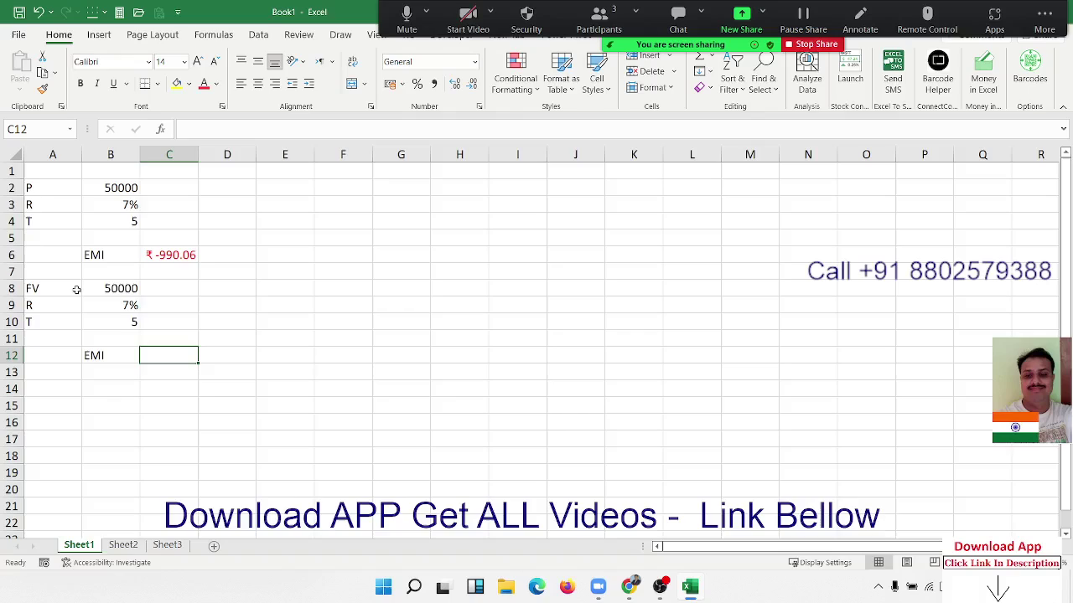
text(=)
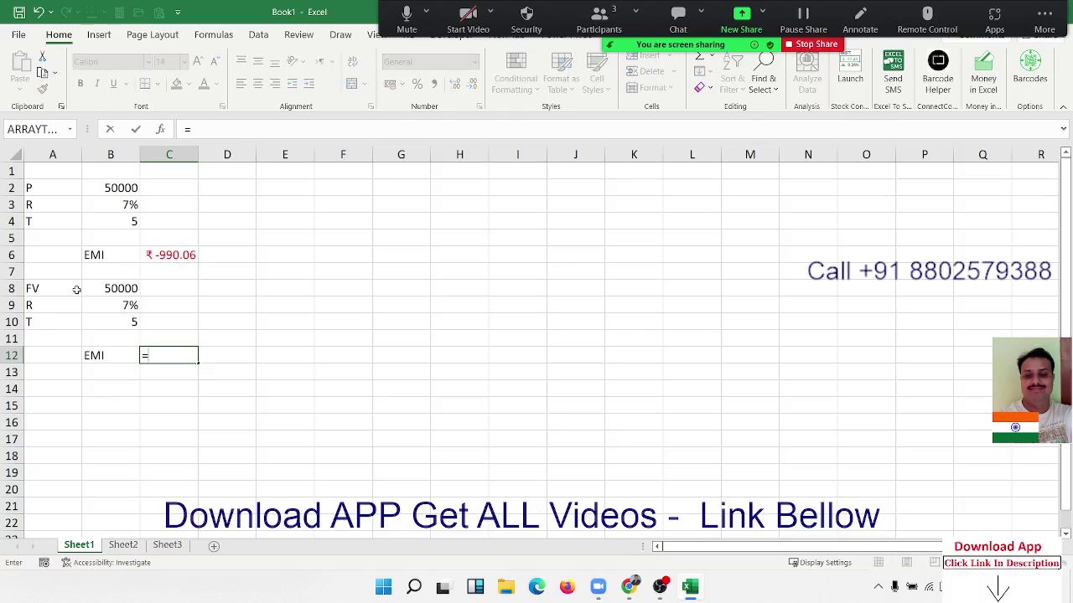
text(pmt)
key(Tab)
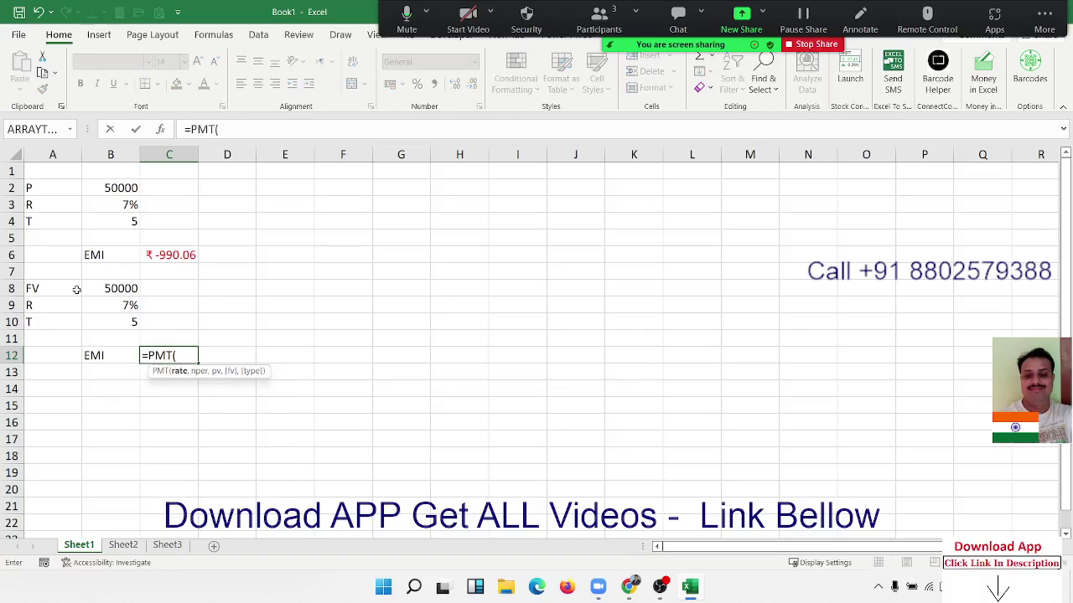
Step: Complete =PMT(B9/12,B10*12,,B8) in C12 with B8's 50000 as future value, giving ₹ -698.39
key(Left)
key(Up)
key(Up)
key(Up)
text(/)
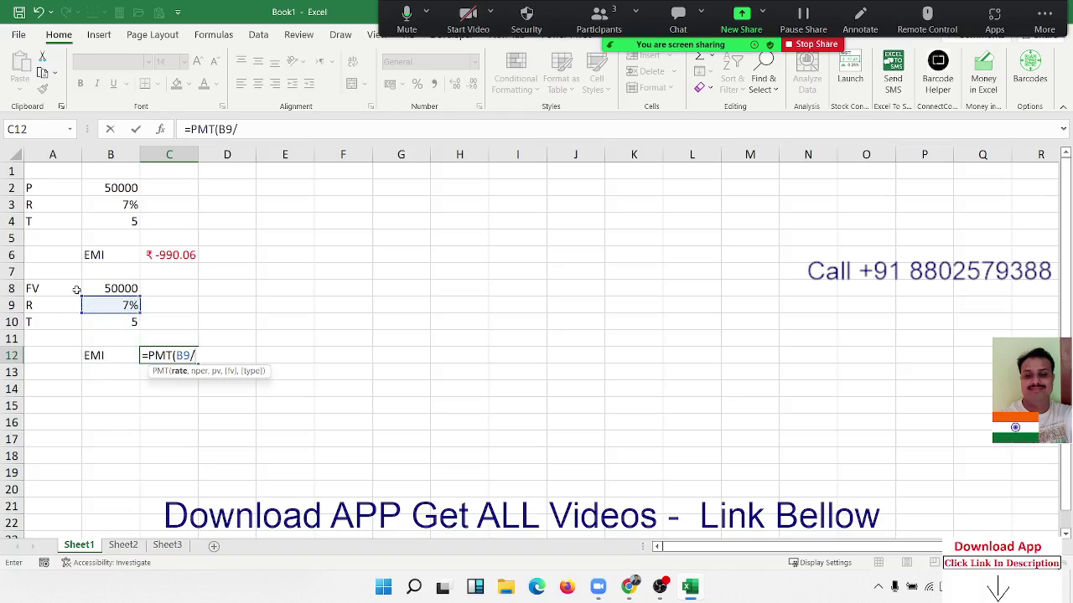
text(12,)
key(Up)
key(Up)
key(Left)
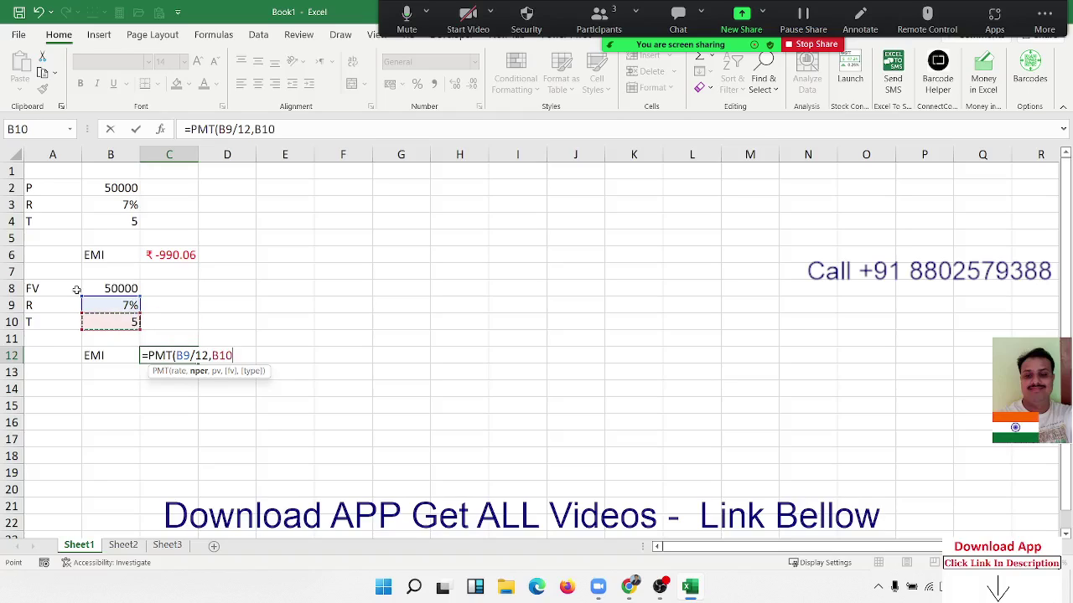
text(*1)
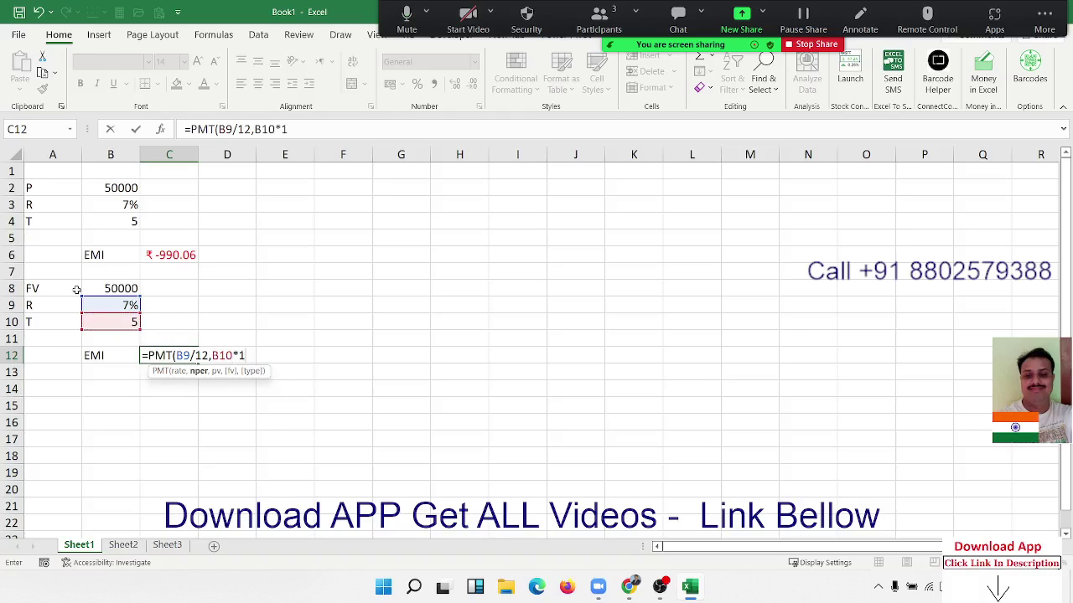
text(2,)
key(Up)
key(BackSpace)
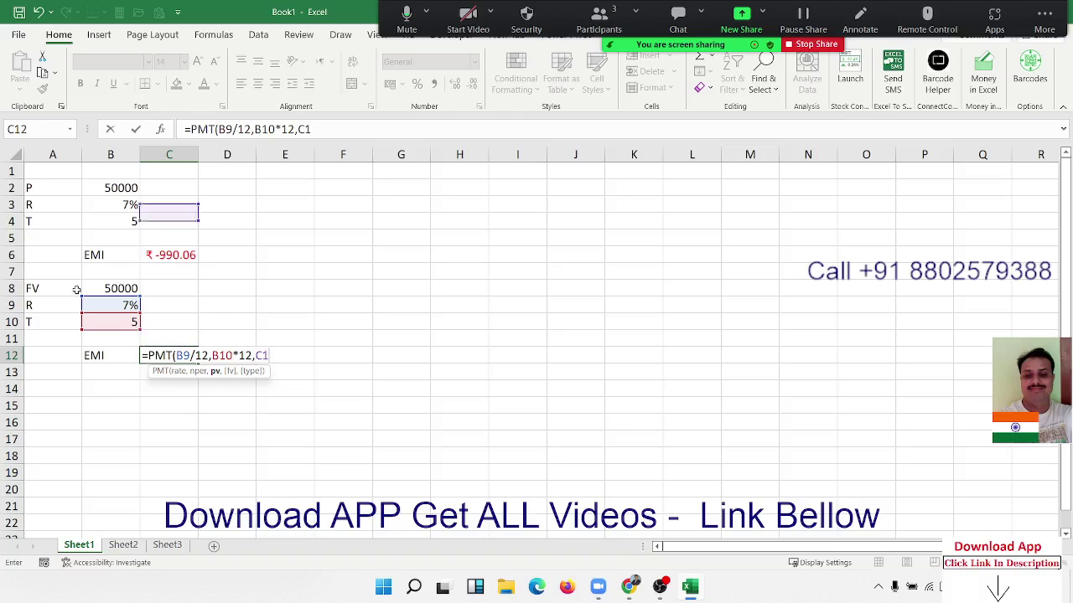
key(BackSpace)
key(BackSpace)
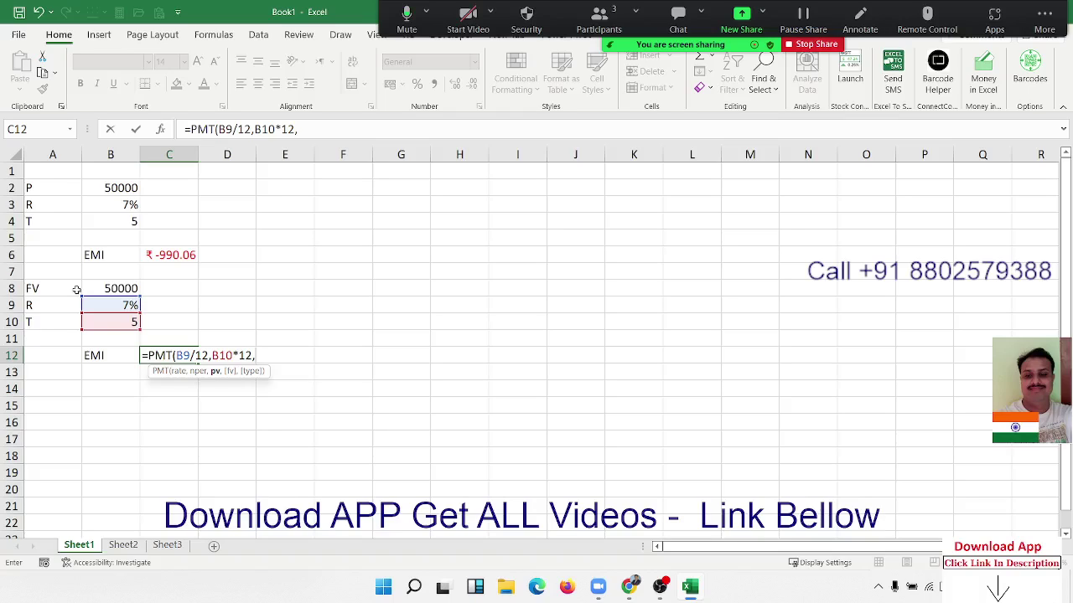
text(,)
click(94, 287)
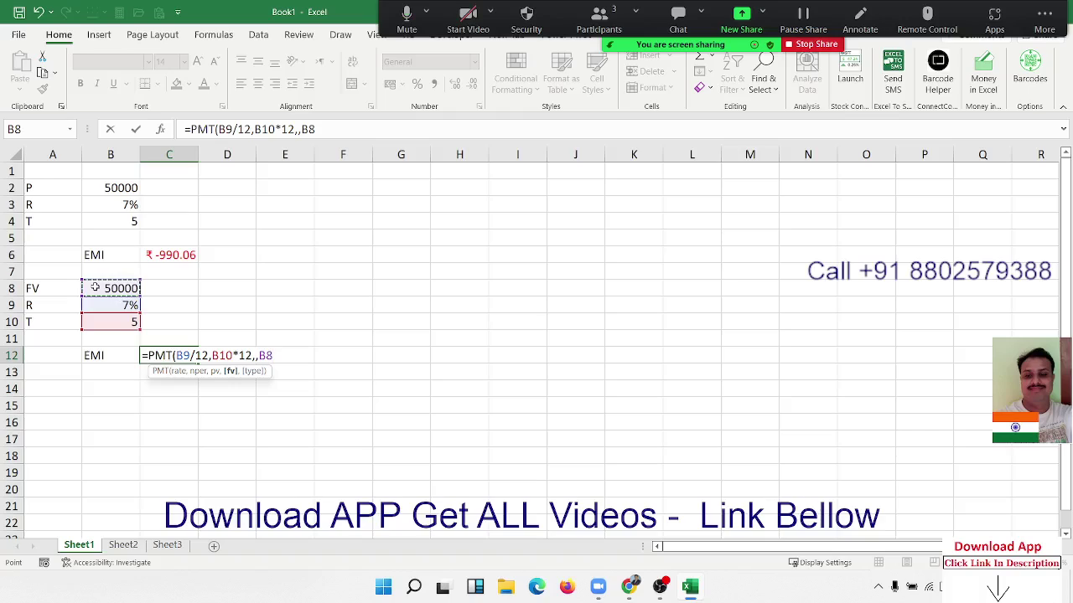
key(Return)
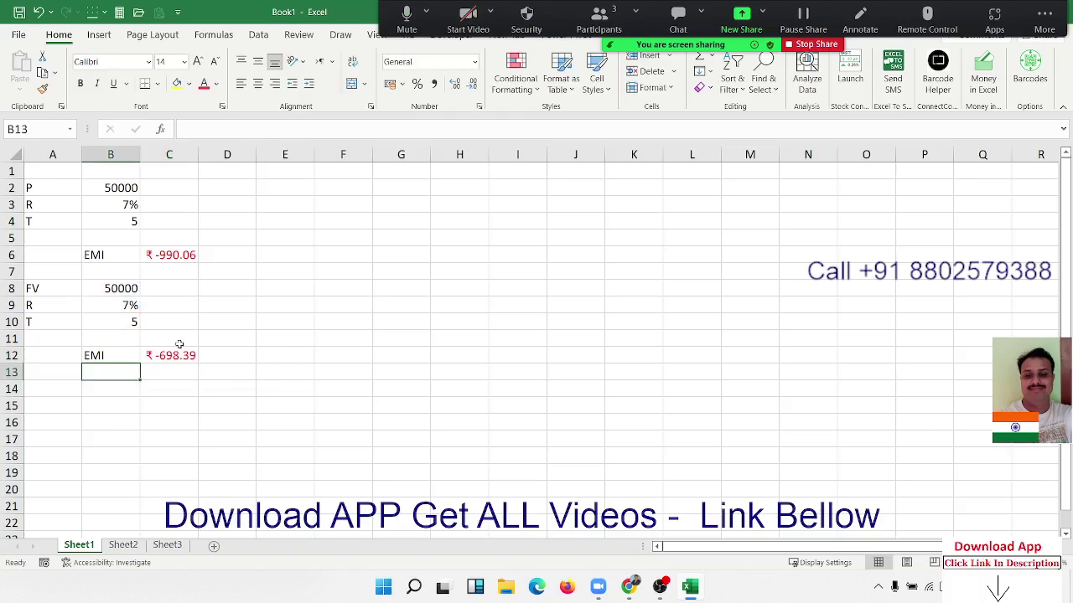
click(176, 355)
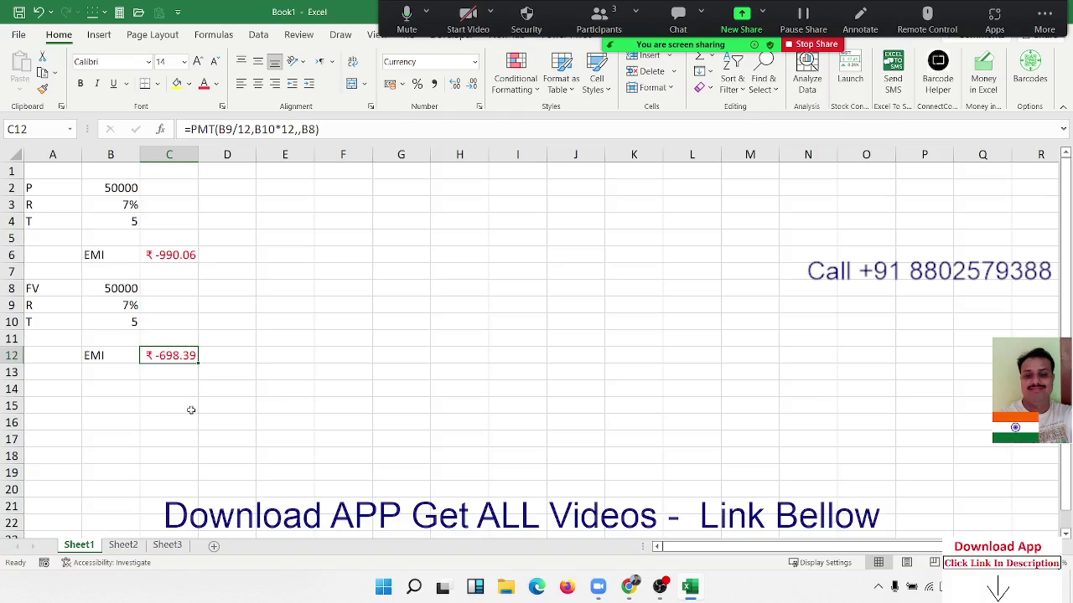
click(165, 252)
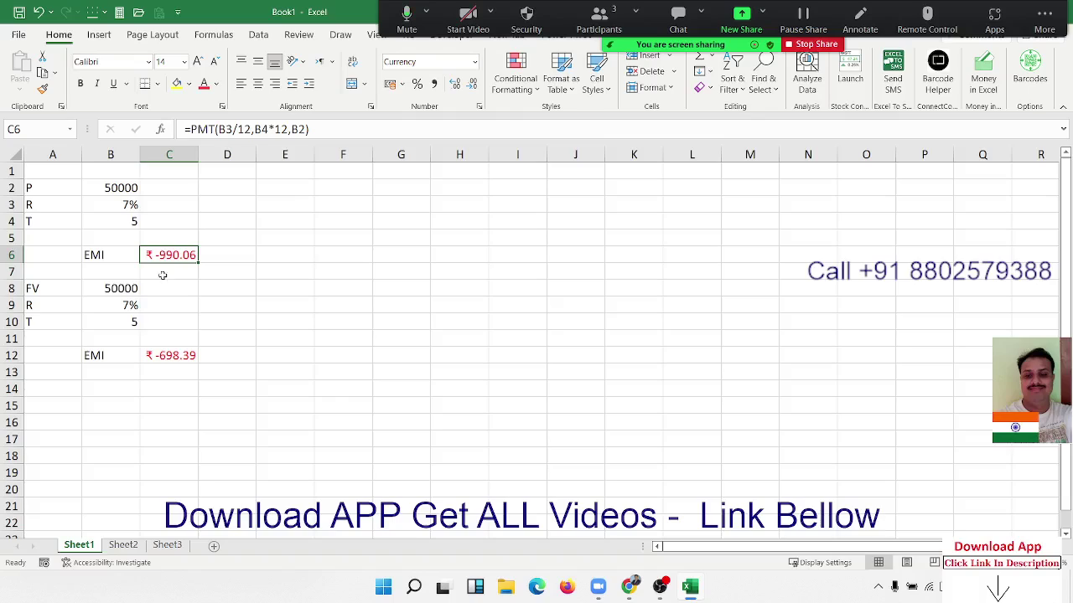
click(169, 358)
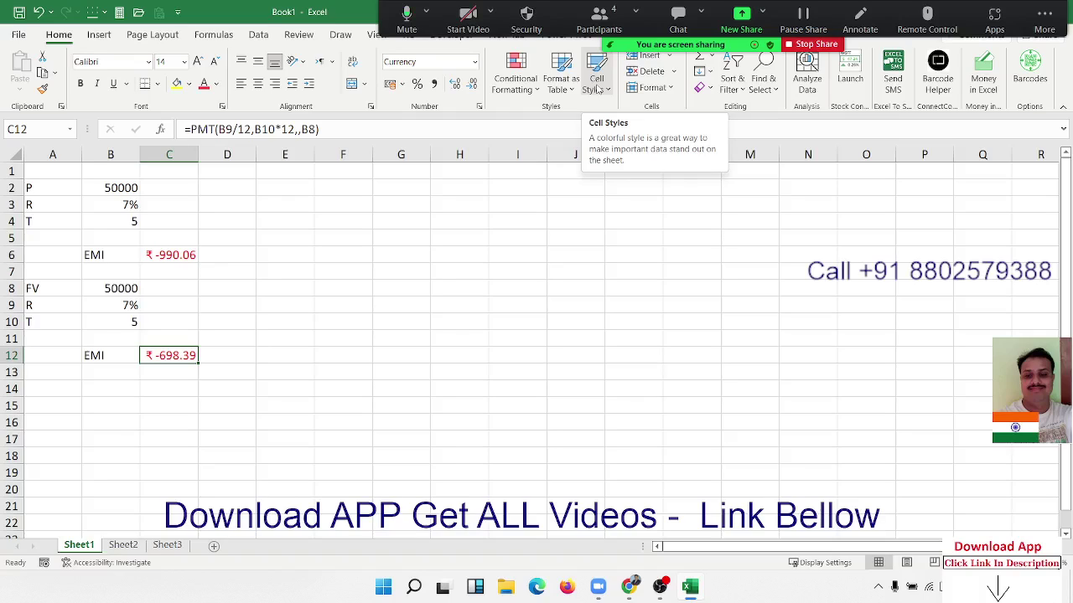
click(123, 545)
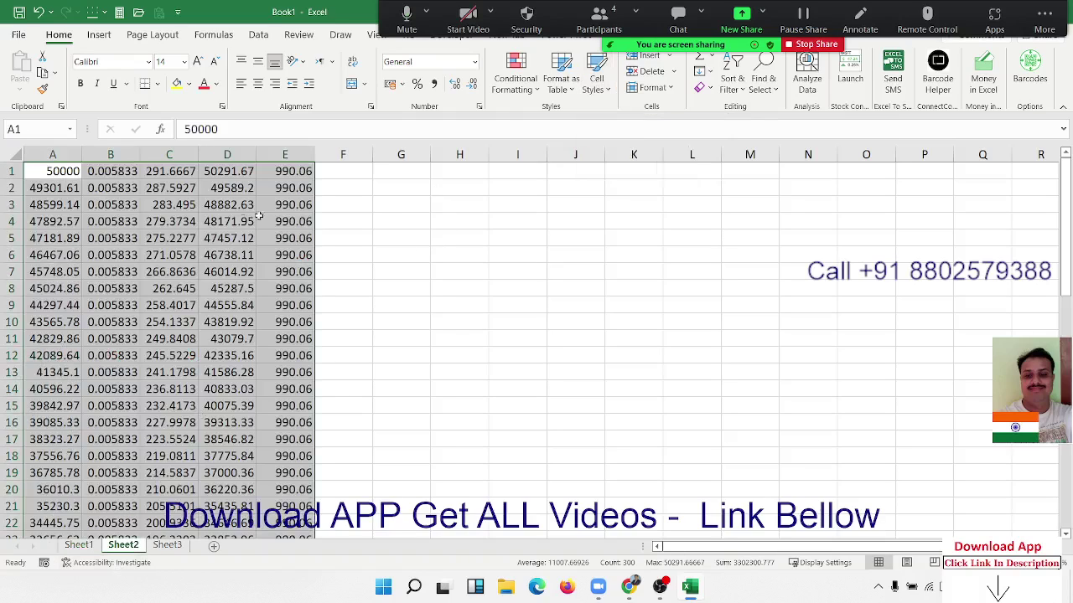
mouse_move(50, 173)
mouse_down()
mouse_move(263, 178)
mouse_move(231, 351)
mouse_up()
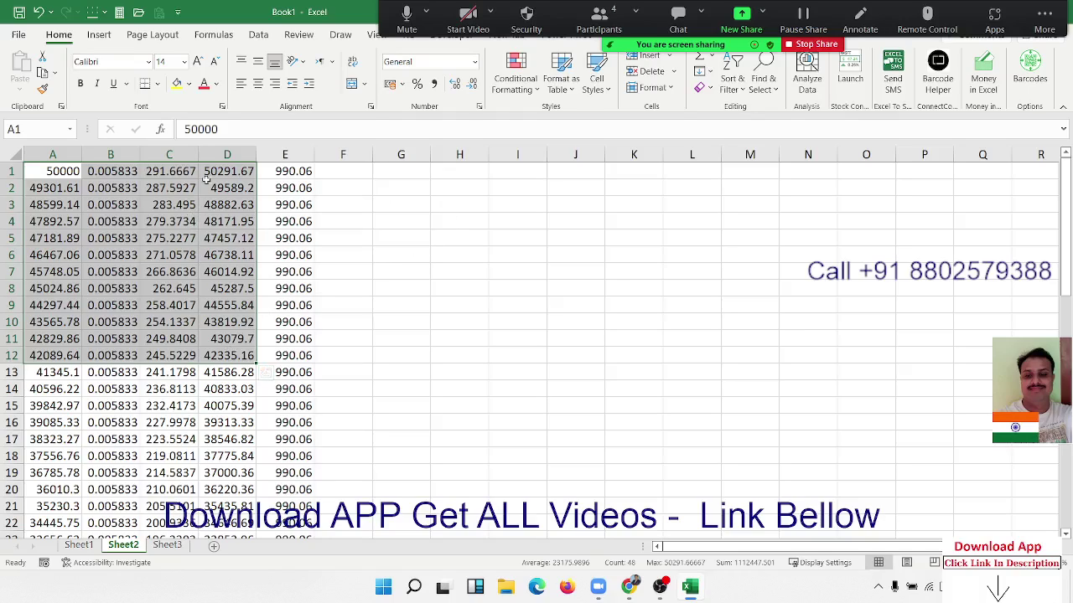
mouse_move(457, 173)
mouse_down()
mouse_move(711, 352)
mouse_move(750, 469)
mouse_up()
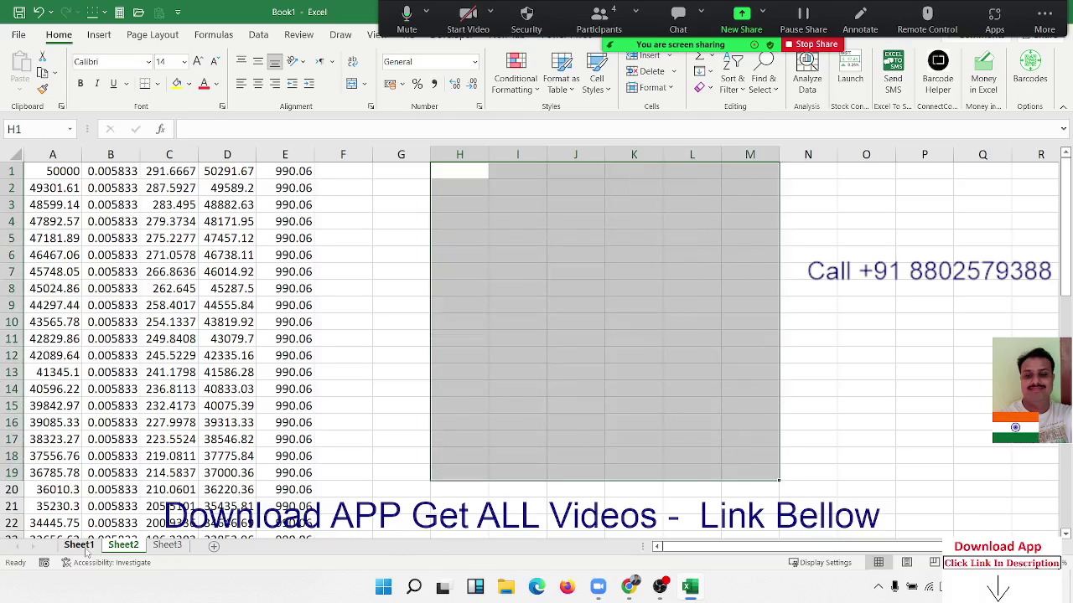
click(80, 546)
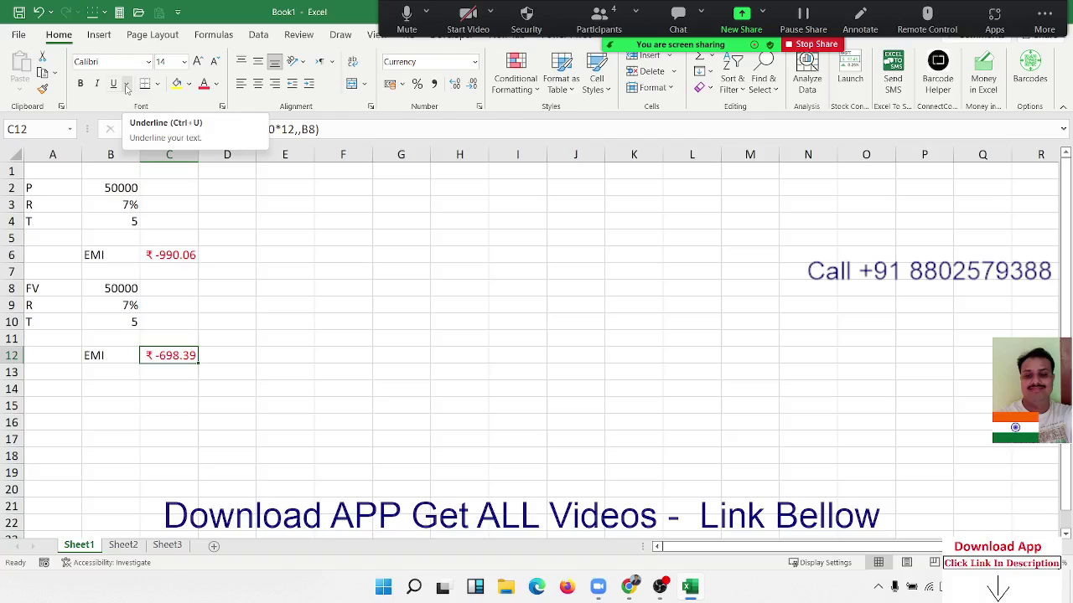
Step: Enter the EMI label in A15 with 2000 in C15
click(184, 374)
click(165, 355)
click(171, 383)
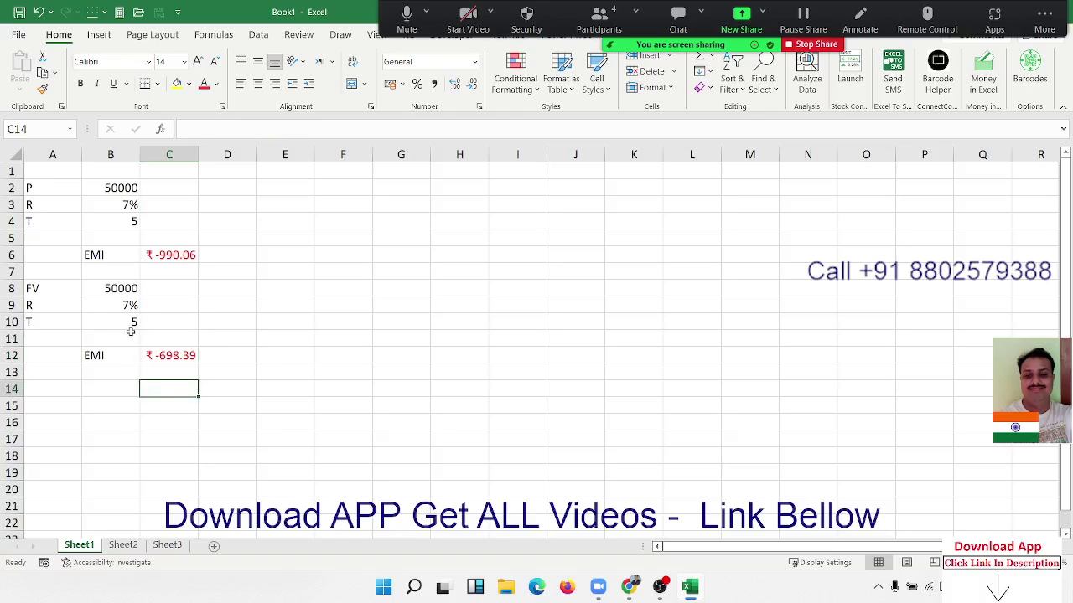
click(66, 401)
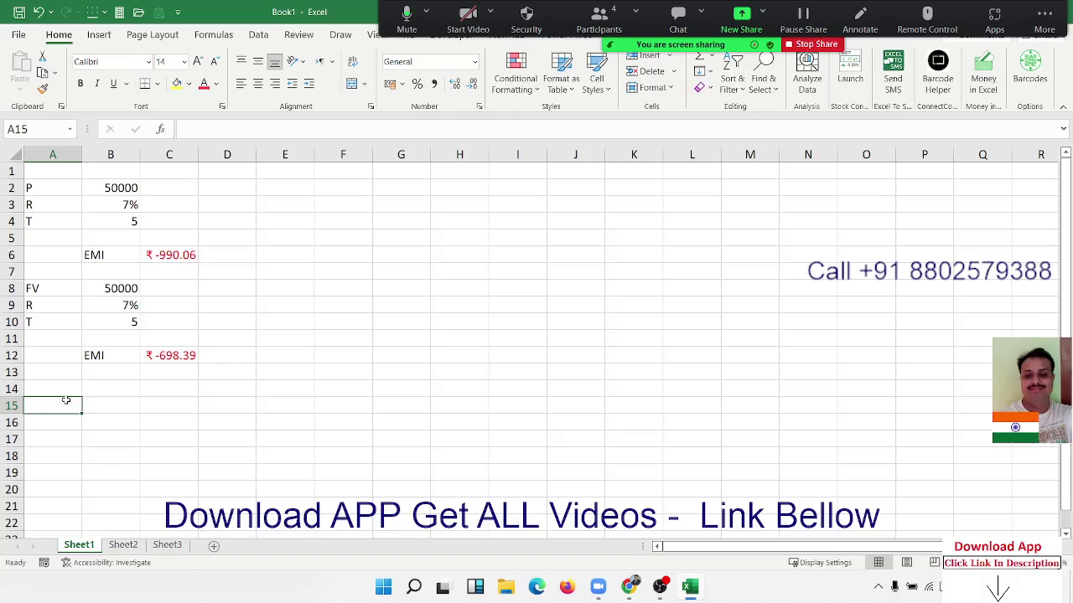
text(EMI)
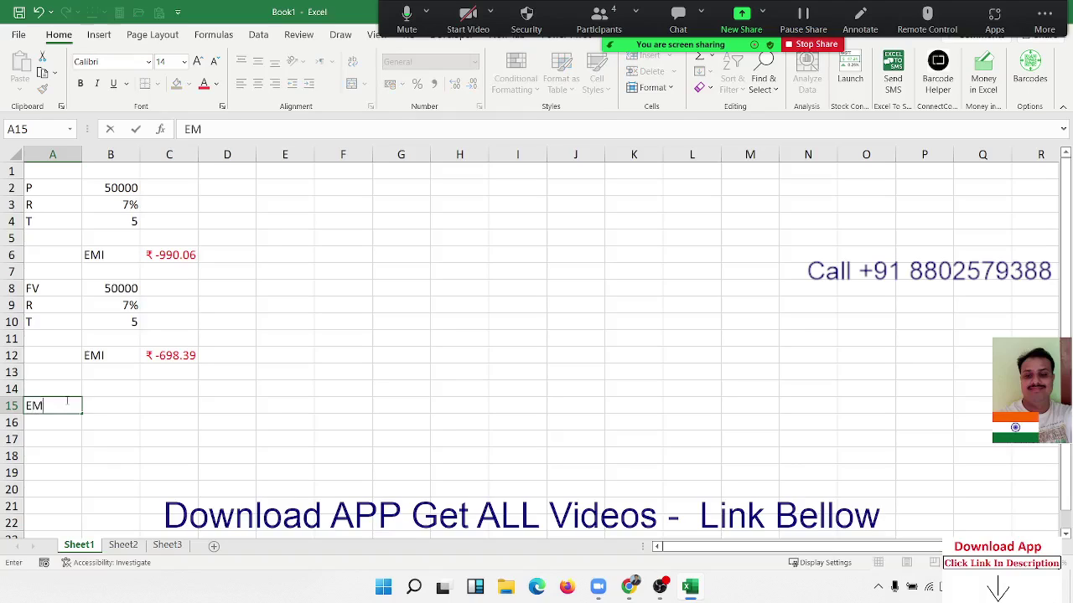
key(Tab)
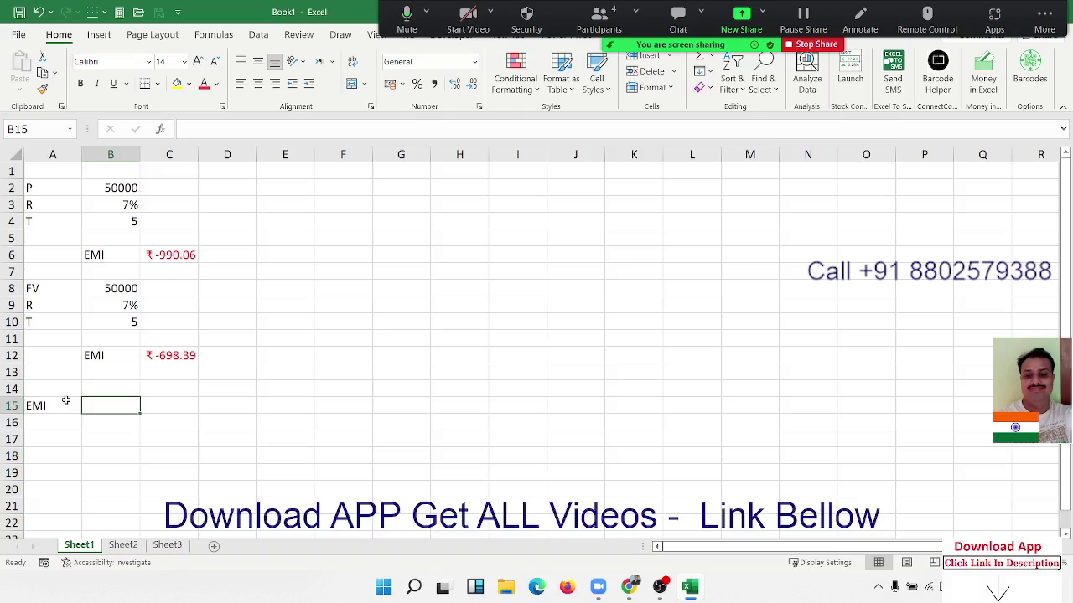
key(Tab)
text(200)
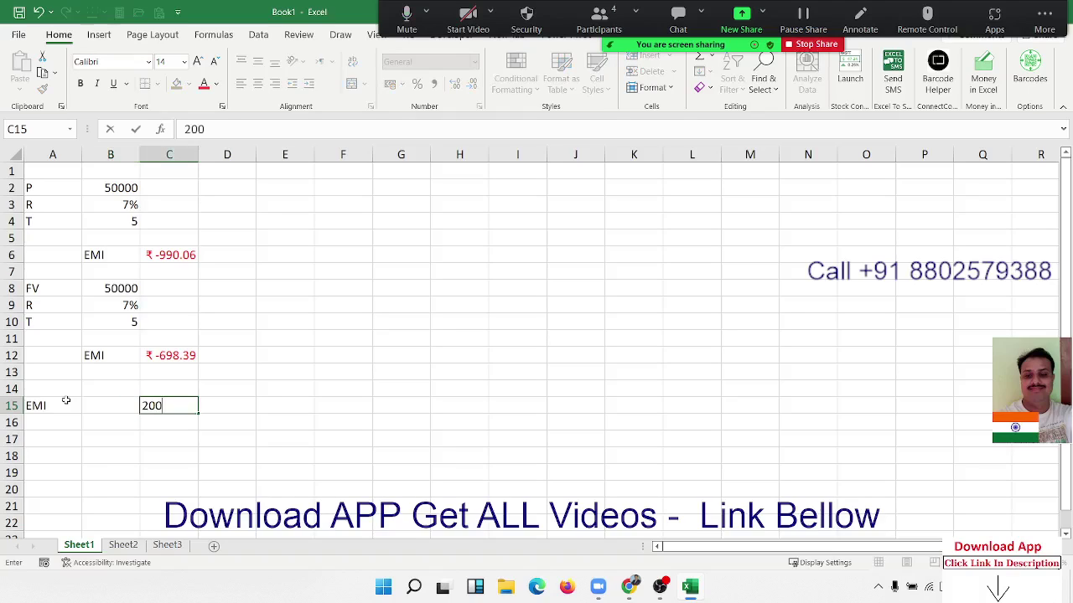
text(0)
key(Return)
Step: Add R with 7% in row 16 and T with 5 in row 17
key(Left)
key(Left)
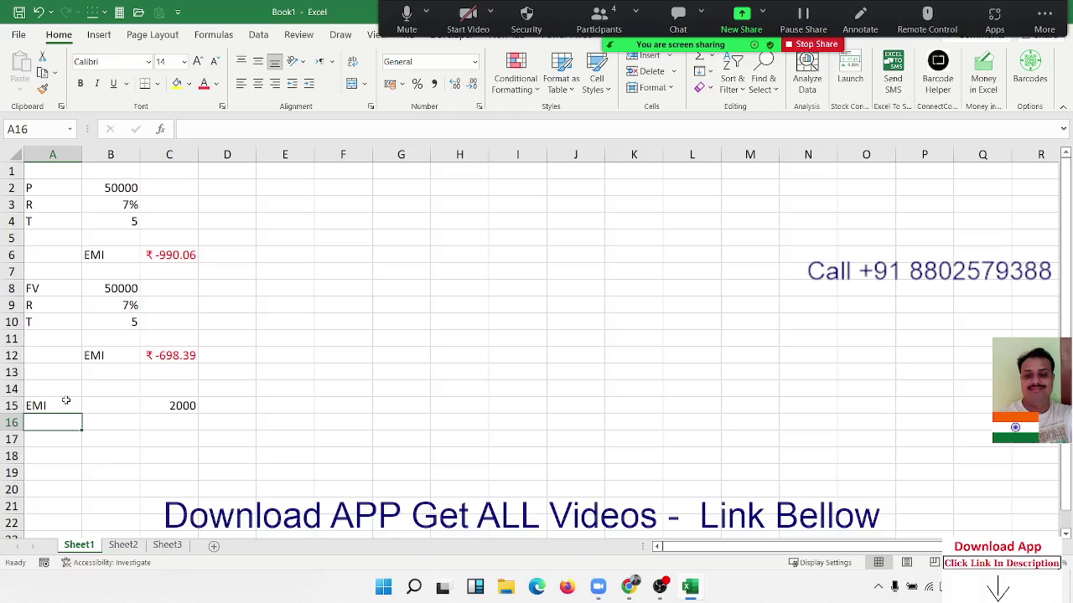
text(R)
key(Tab)
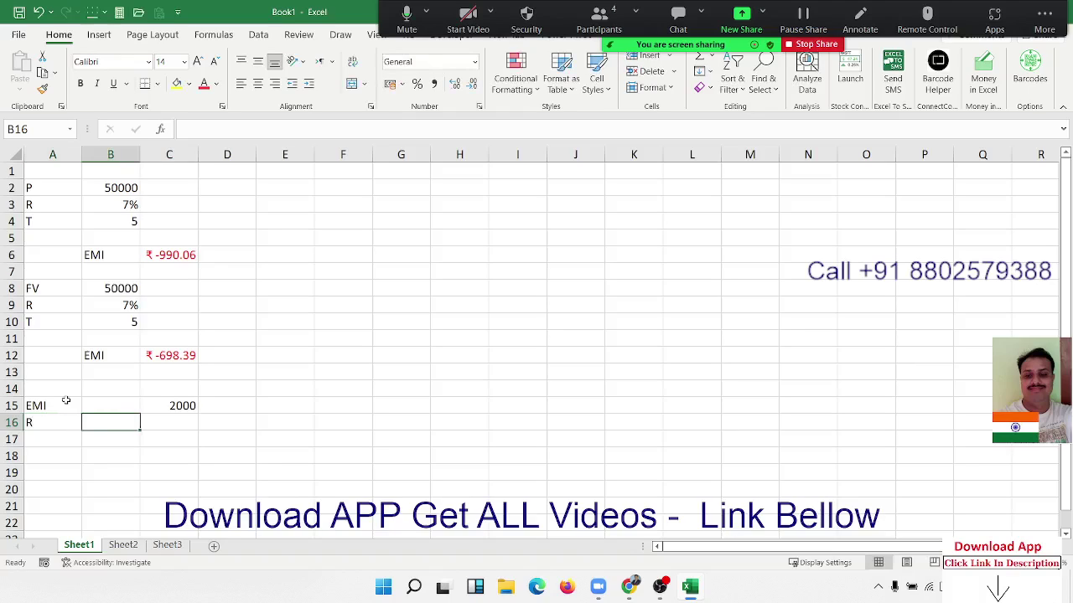
key(Tab)
text(7)
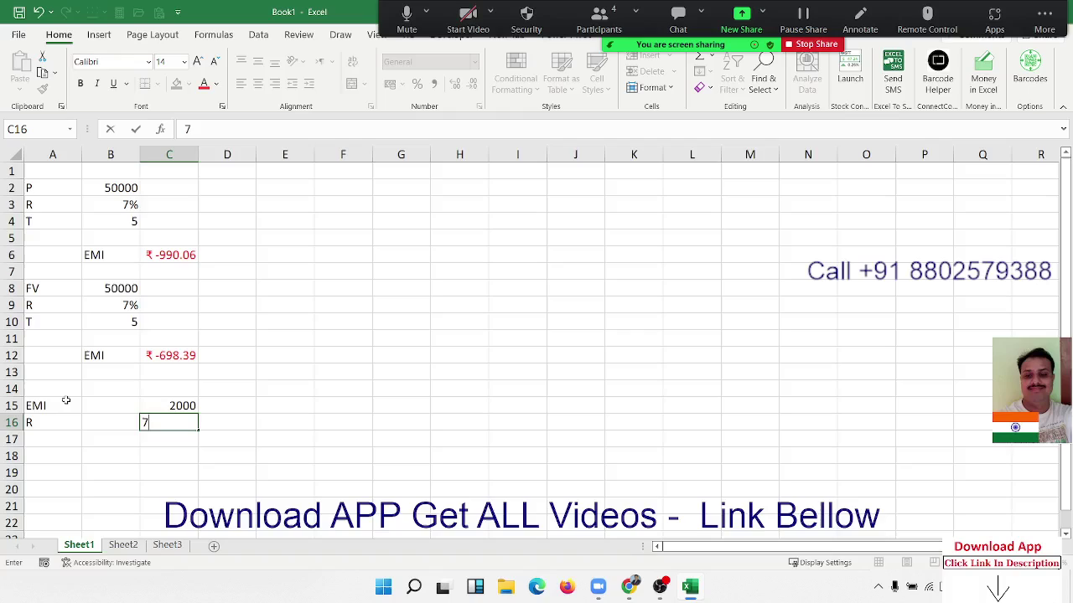
text(%)
key(Return)
key(Left)
key(Left)
text(T)
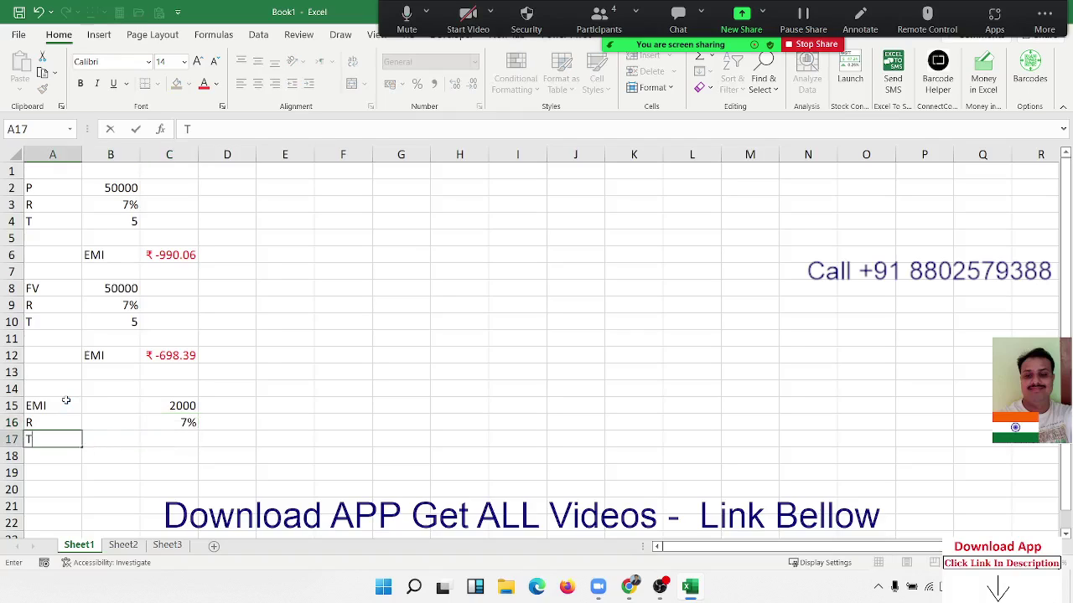
key(Tab)
key(Tab)
key(Tab)
key(Left)
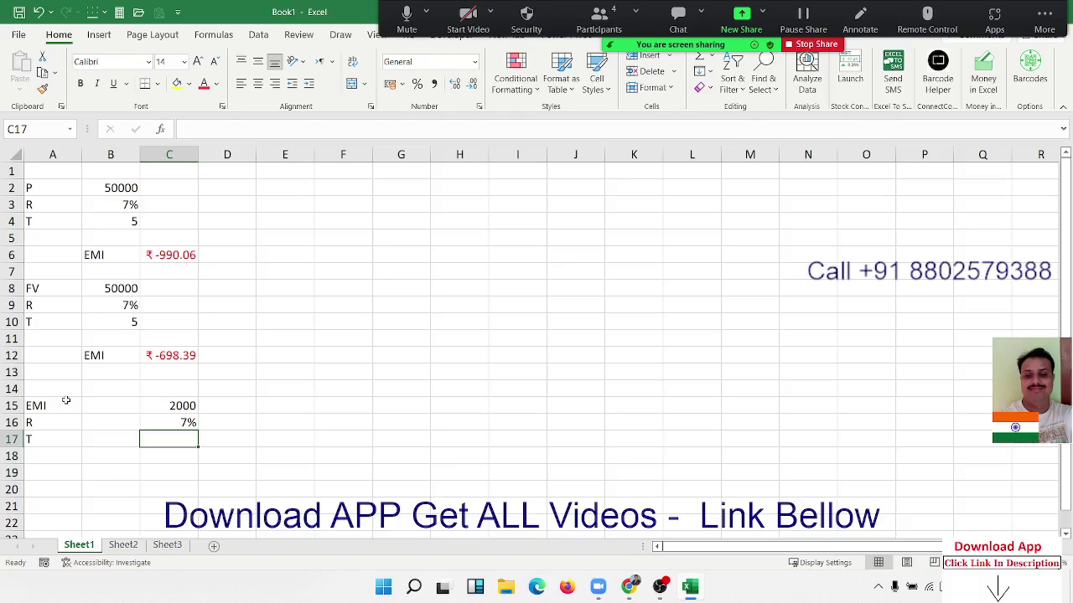
text(5)
key(Tab)
key(Down)
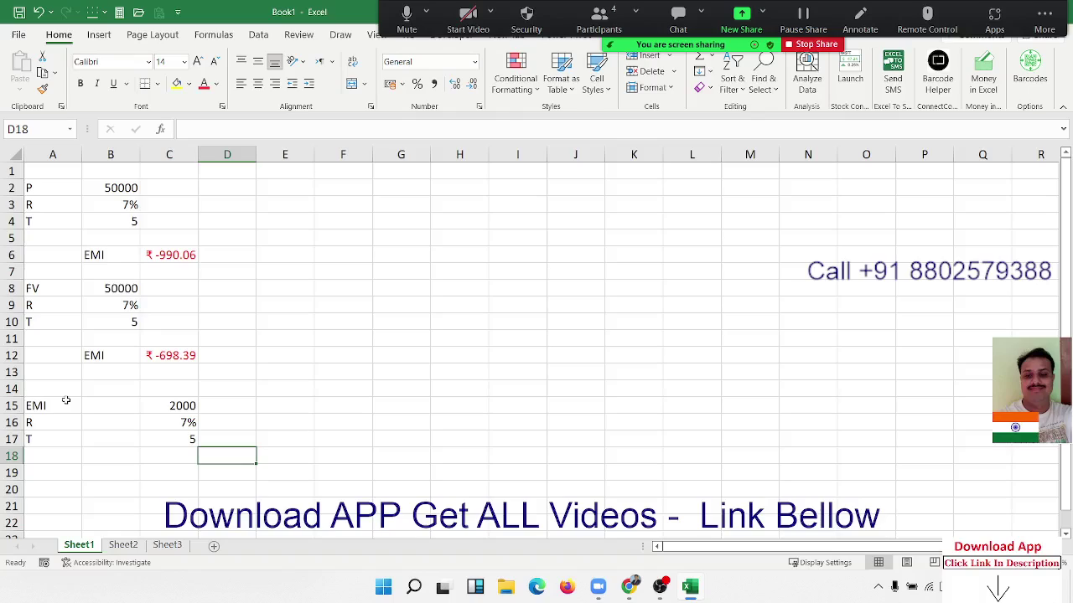
Step: Enter =FV(C16/12,C17*12,C15) in D18, giving ₹ -1,43,185.80
key(Up)
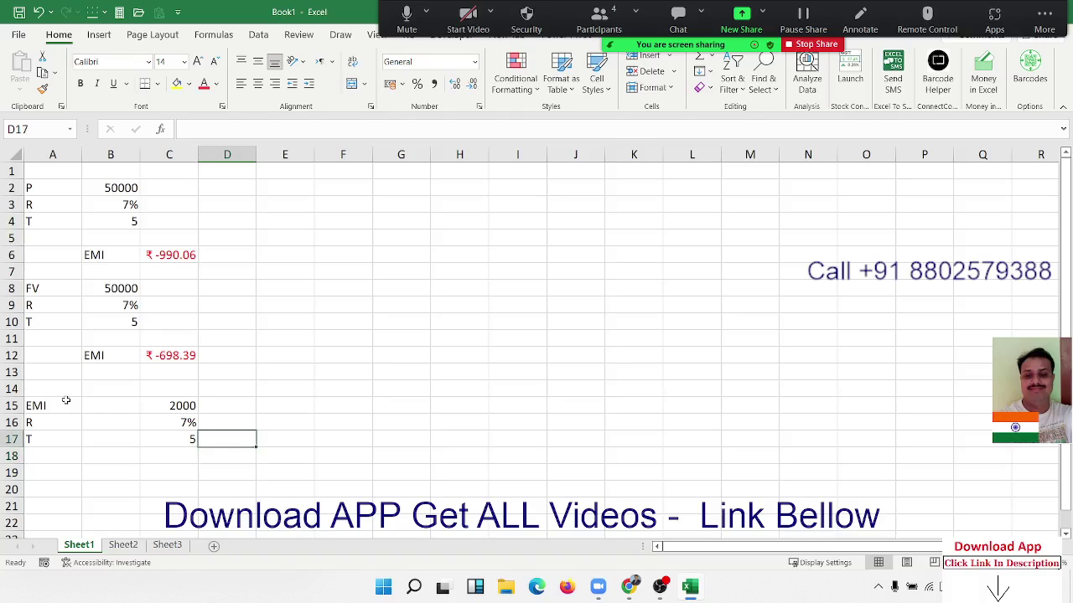
key(Down)
text(=)
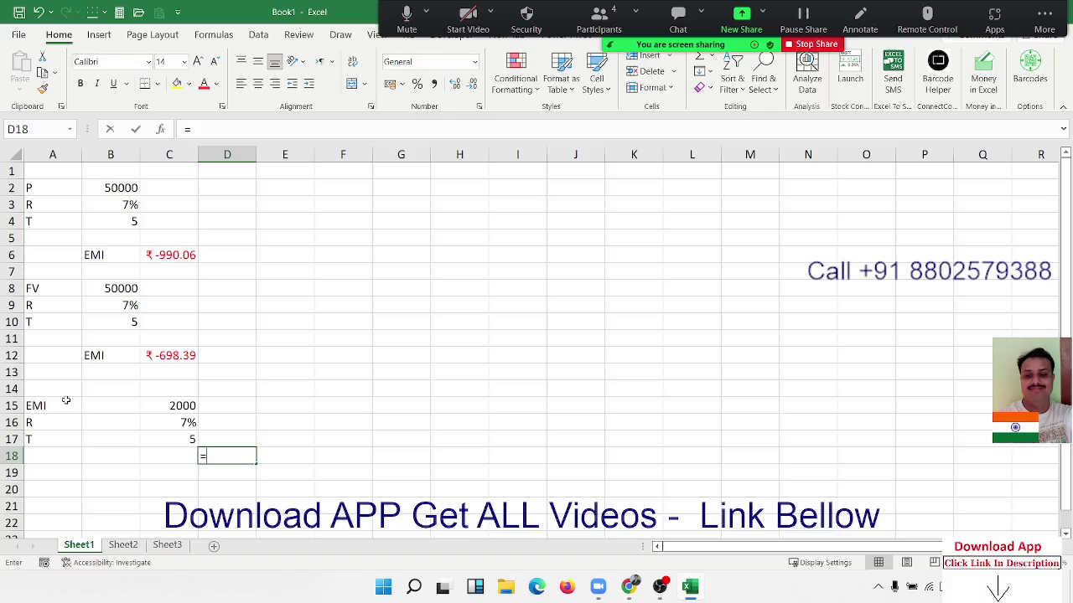
text(pv)
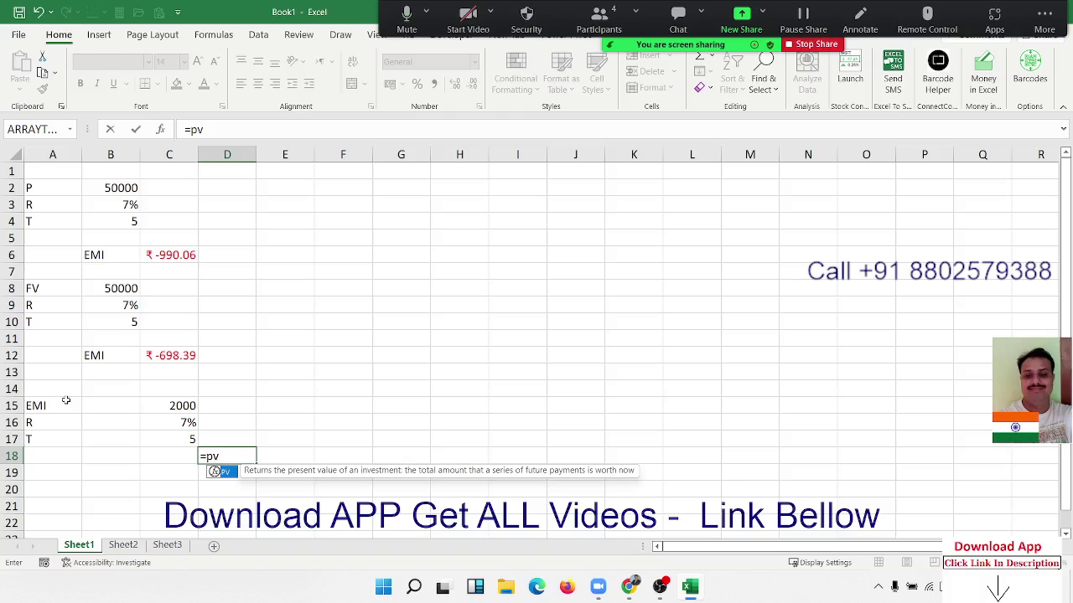
key(BackSpace)
key(BackSpace)
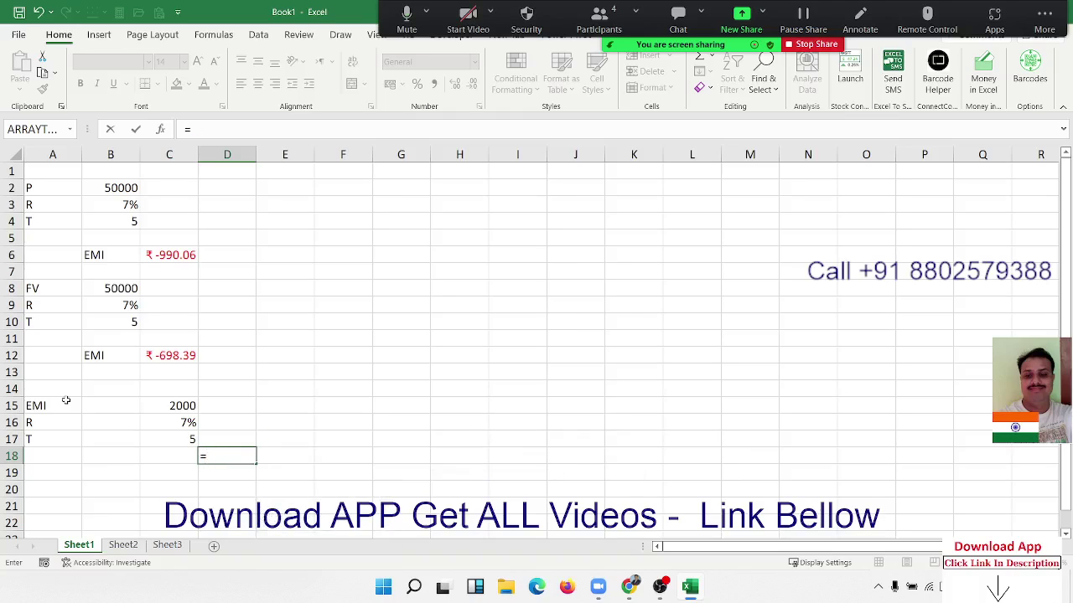
text(fv)
key(Tab)
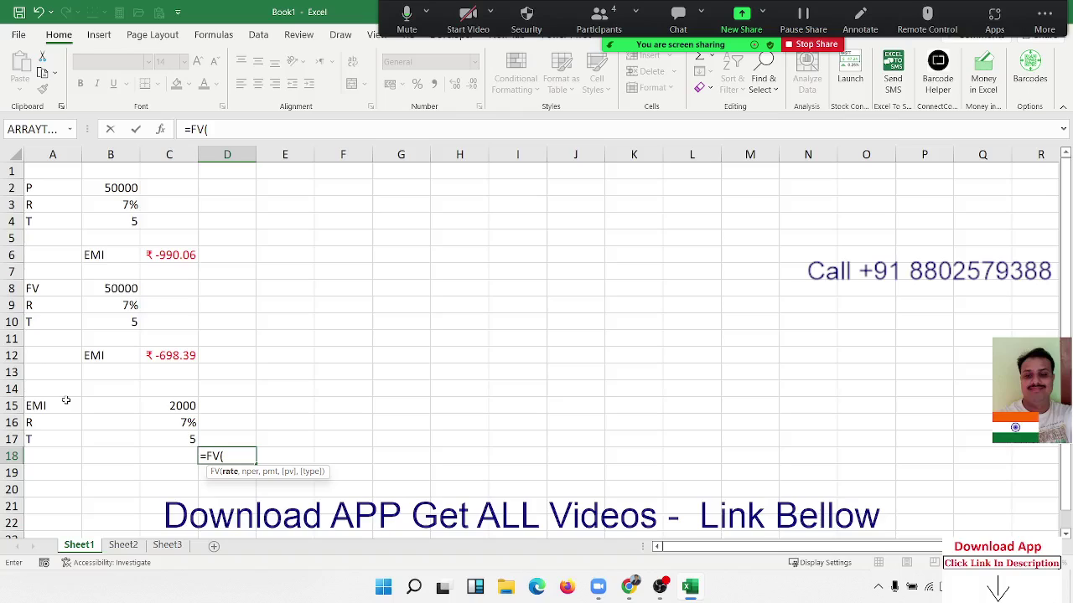
click(166, 423)
text(/12)
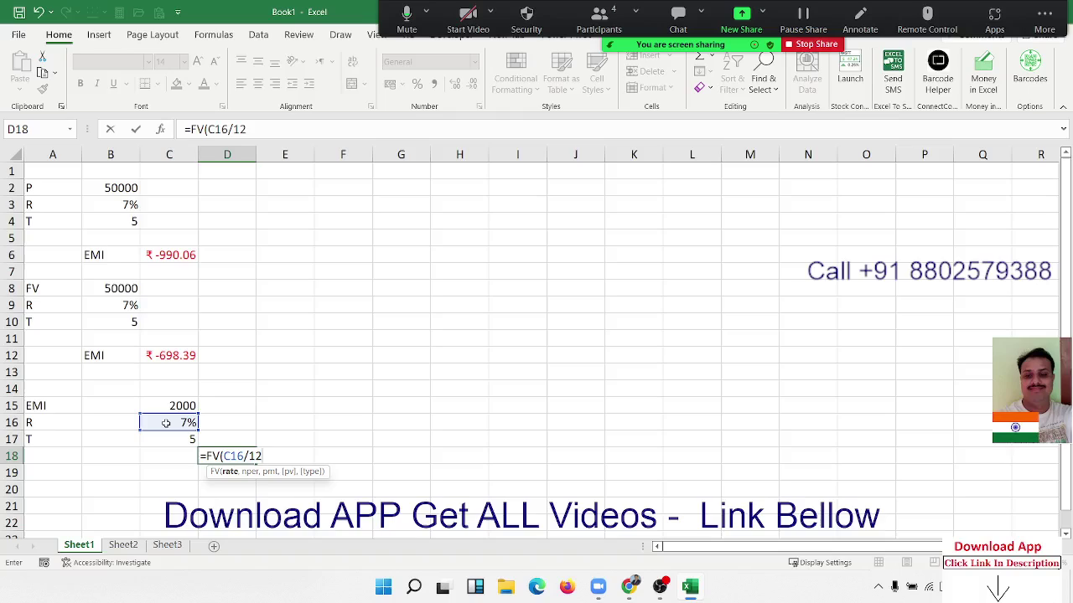
text(,)
click(166, 440)
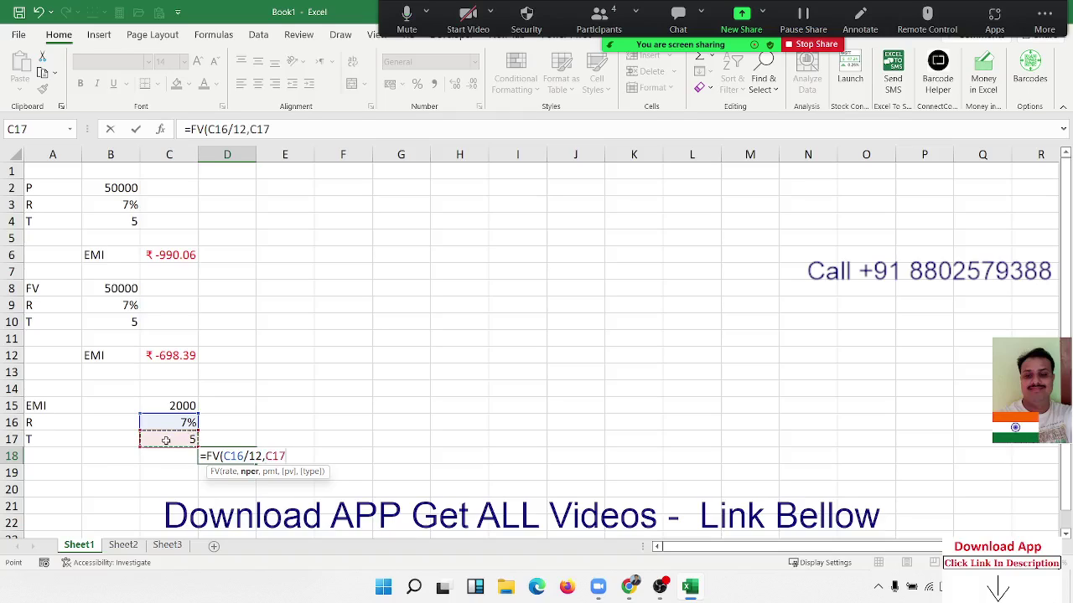
text(*12)
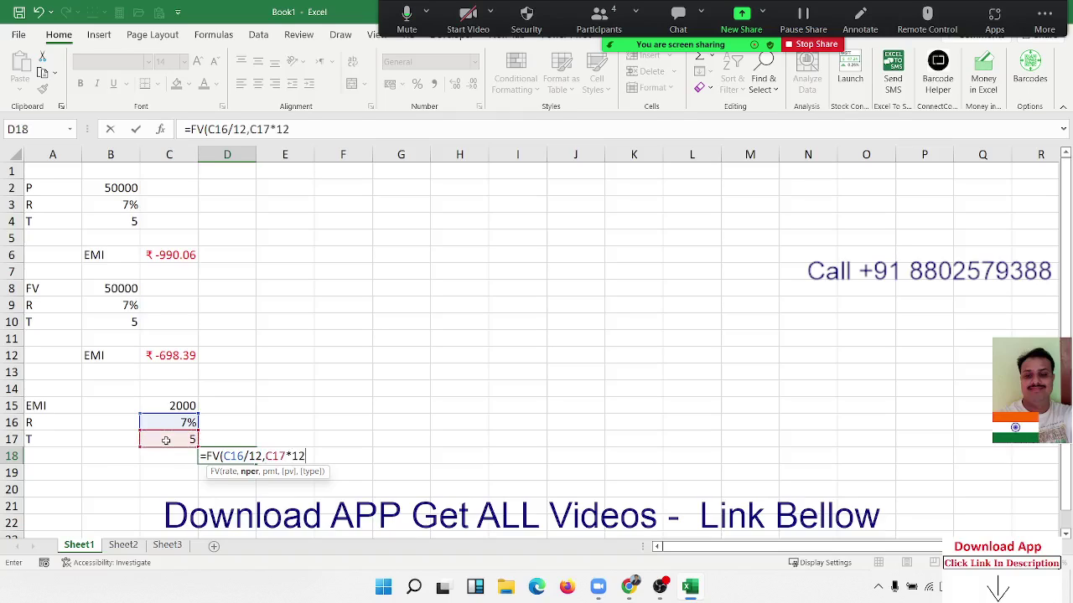
text(,)
click(181, 402)
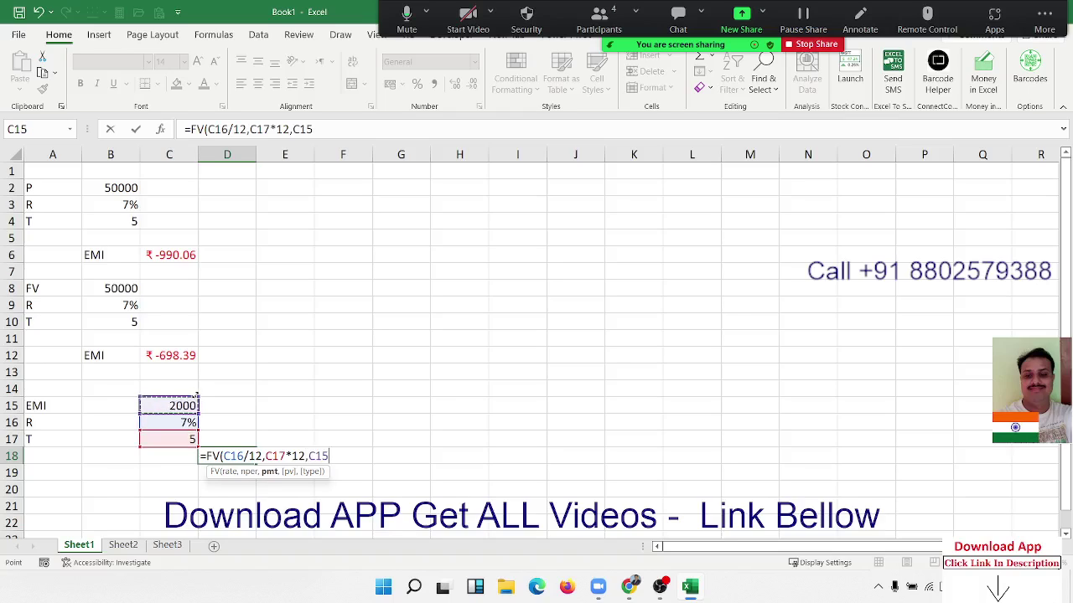
key(Return)
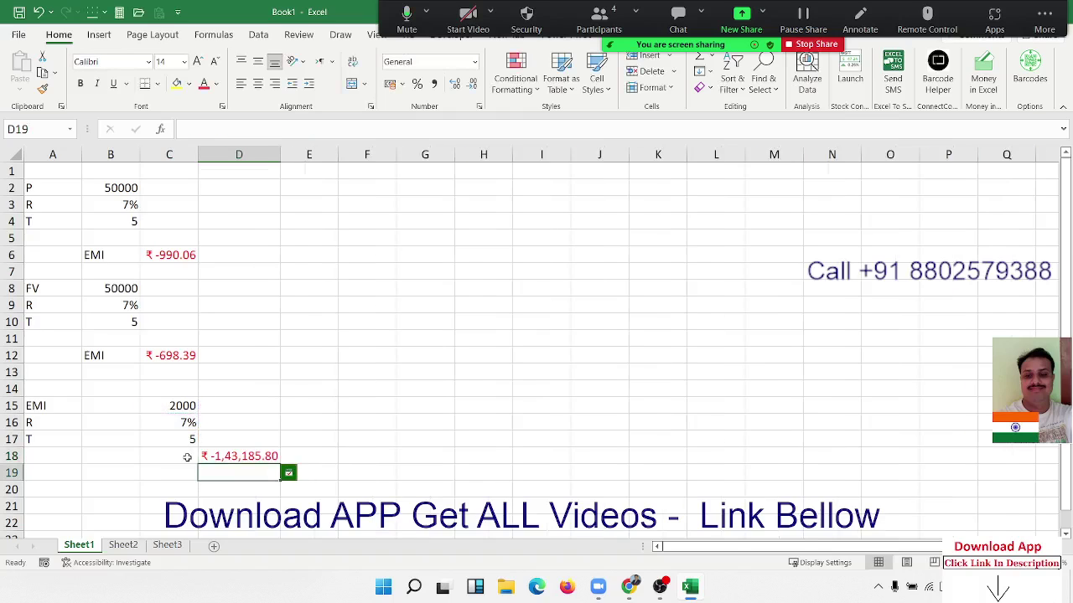
scroll(186, 456, down, 3)
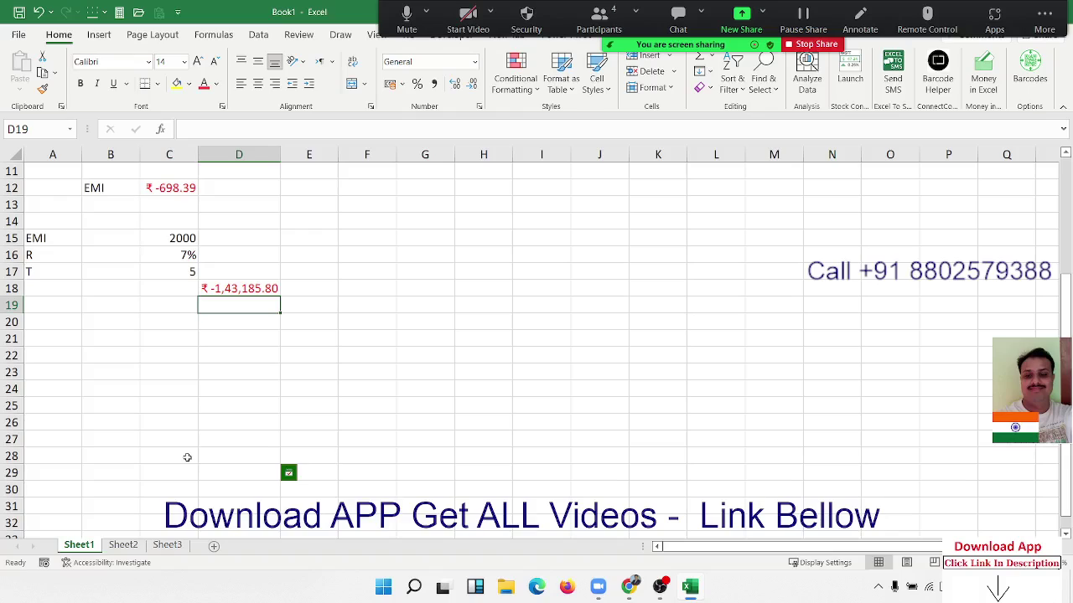
Step: Enter P 50000 in row 19 and R 6% in row 20, correcting the mistyped rate
key(Left)
key(Left)
key(Left)
text(P)
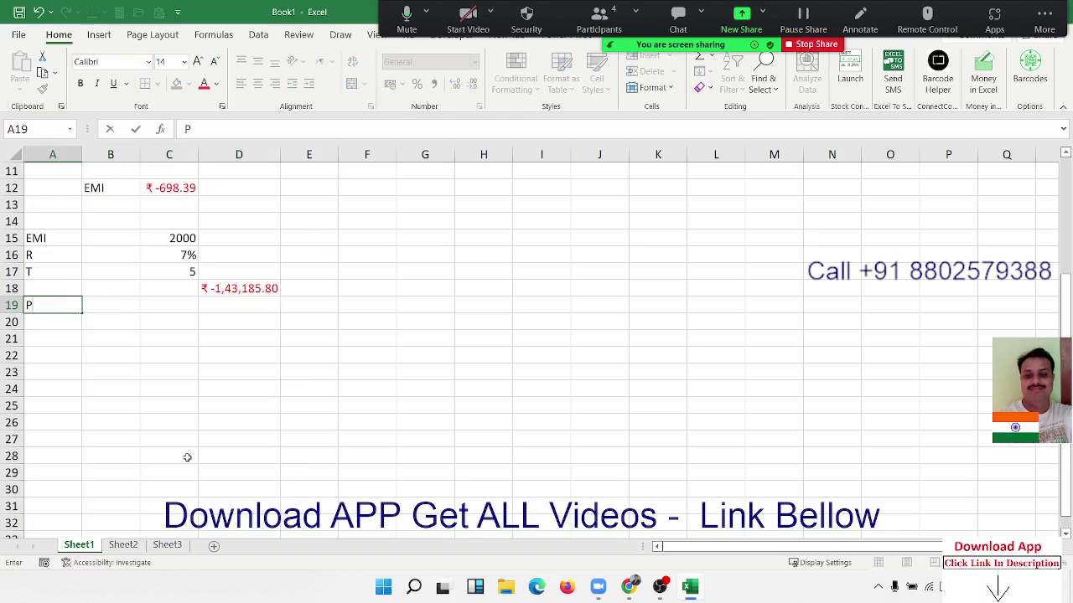
key(Tab)
text(5000)
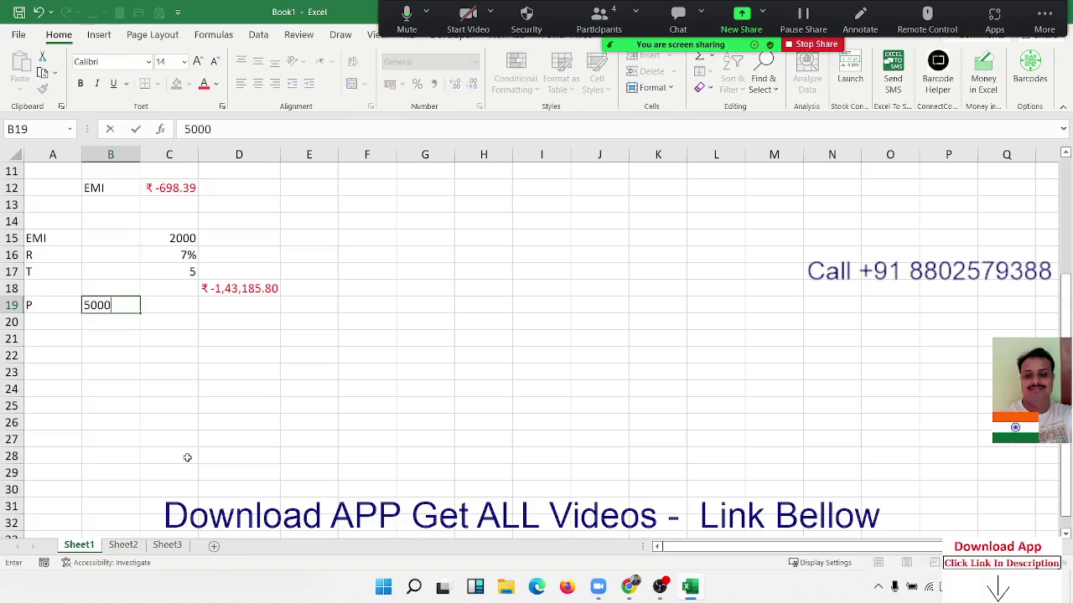
text(0)
key(Return)
text(R)
key(Tab)
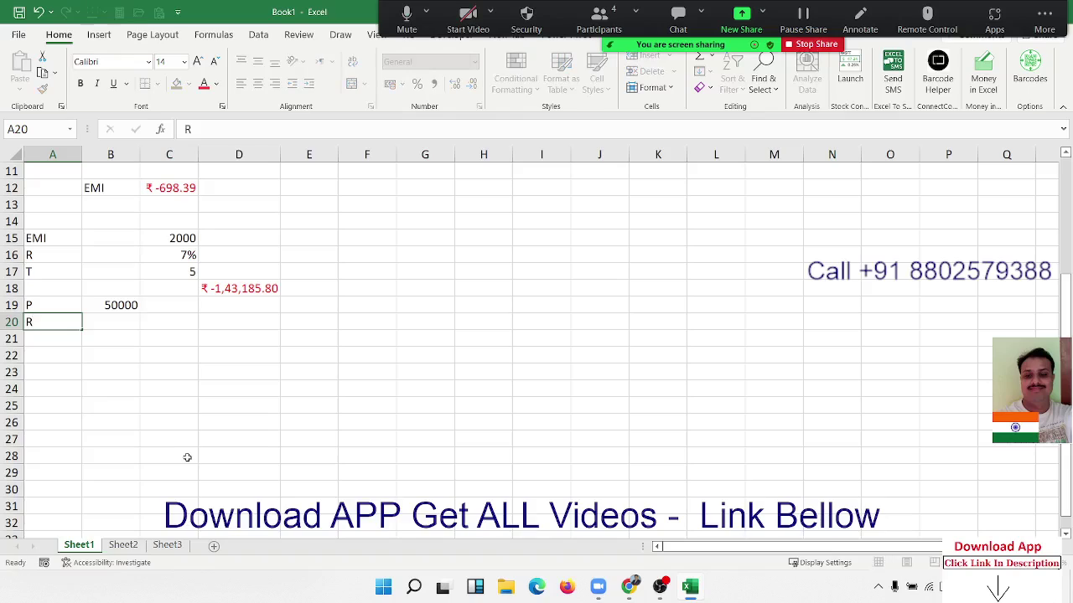
text(6)
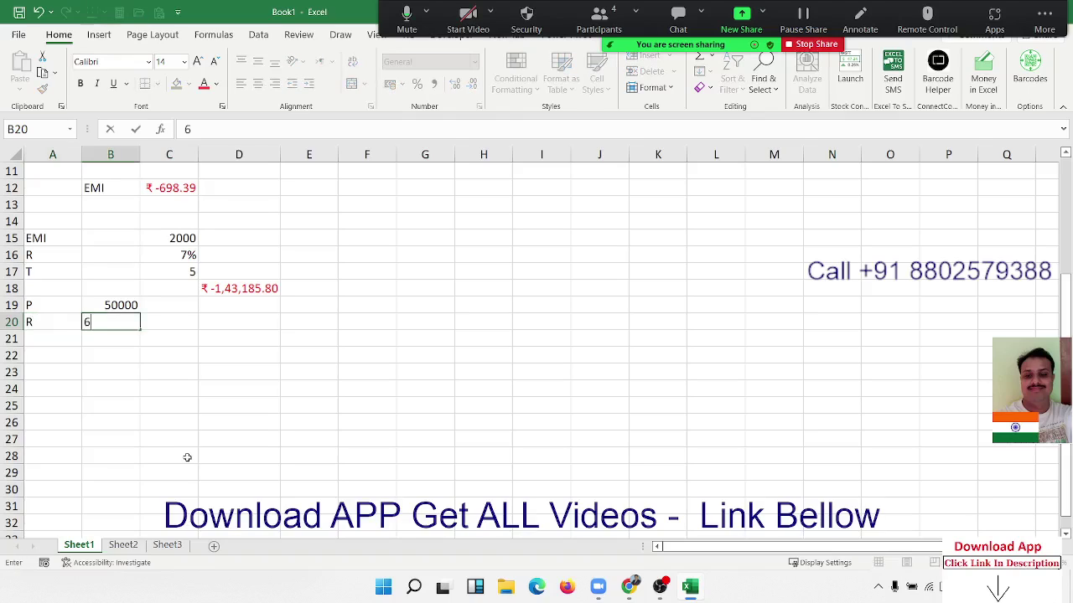
text(5)
key(Return)
key(ctrl+z)
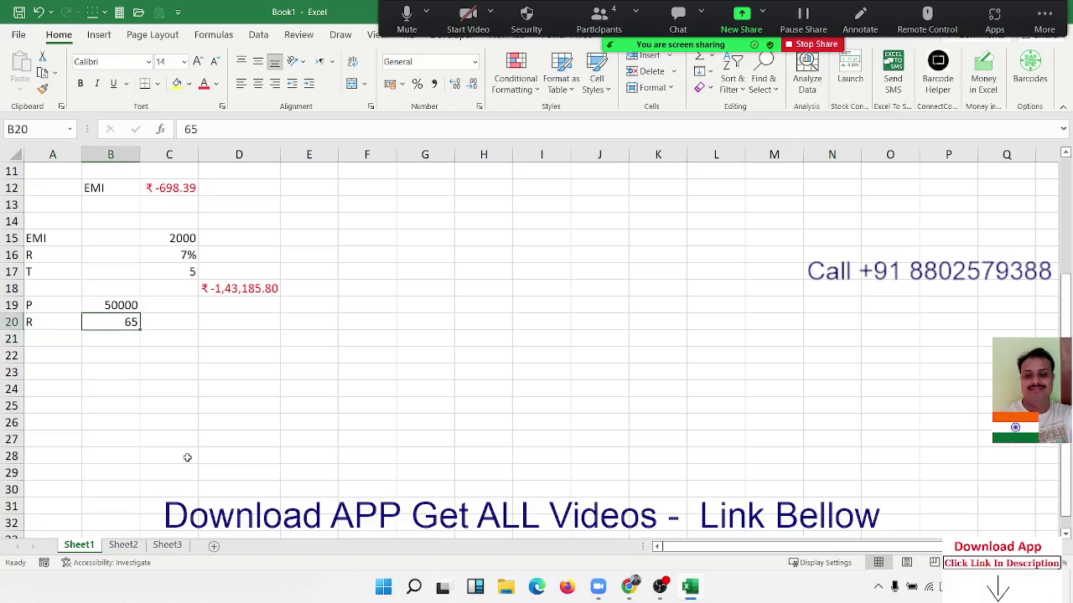
text(6%)
key(Return)
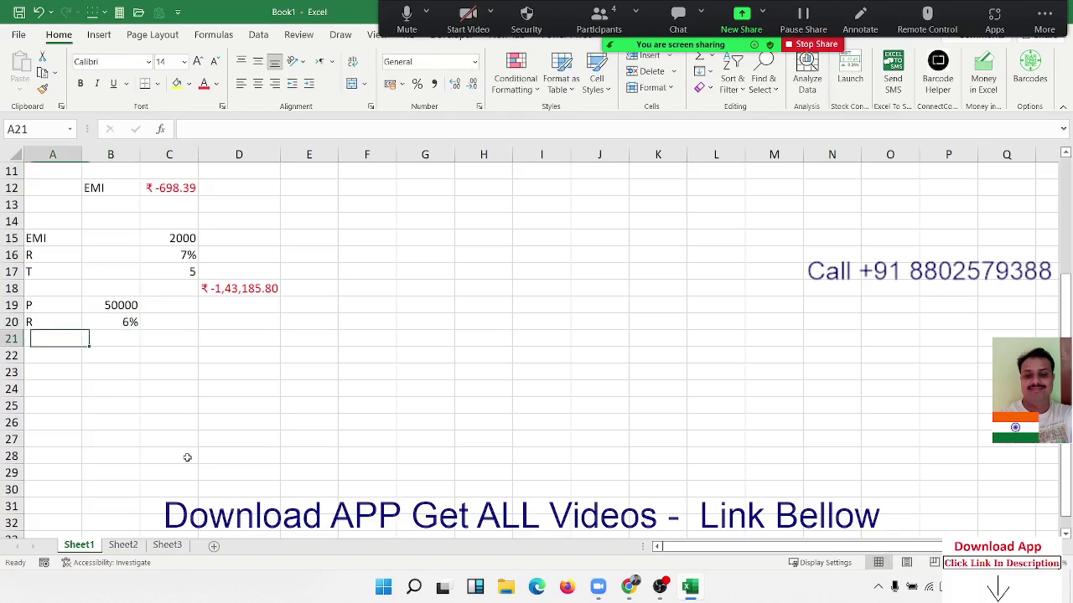
Step: Enter T 3 in row 21 and move to D22
text(T)
key(Tab)
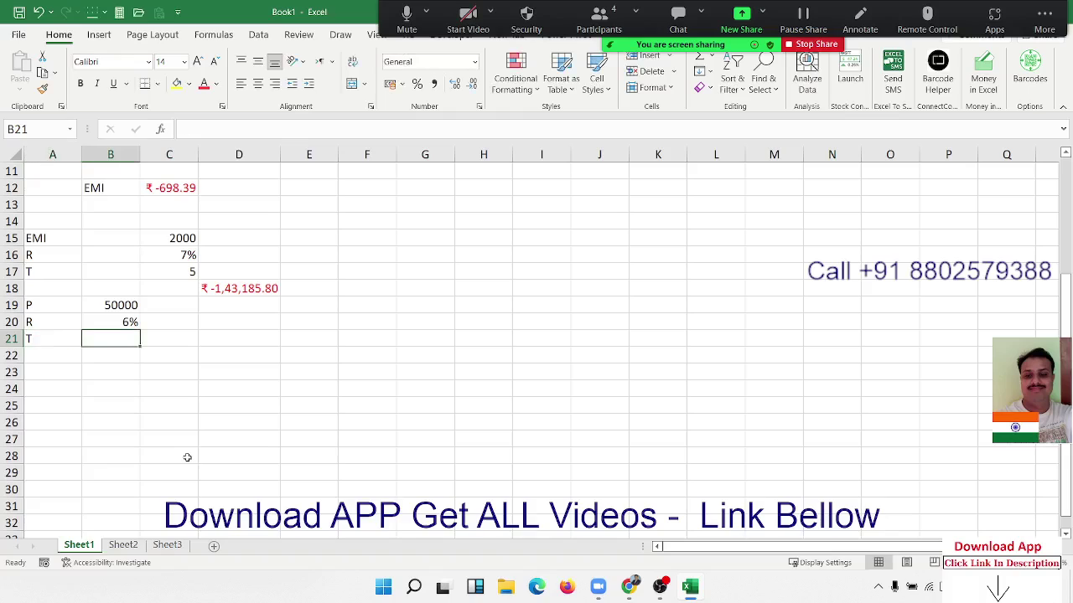
text(3)
key(Tab)
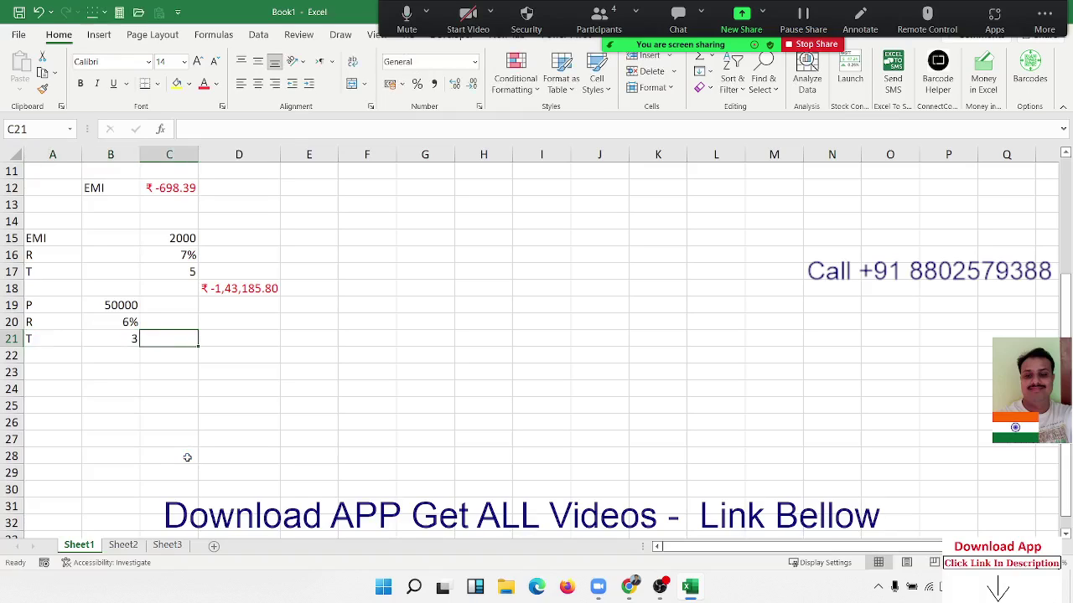
key(Right)
key(Down)
Step: Enter =FV(B20/12,B21*12,,B19) in D22, giving ₹ -59,834.03
text(=)
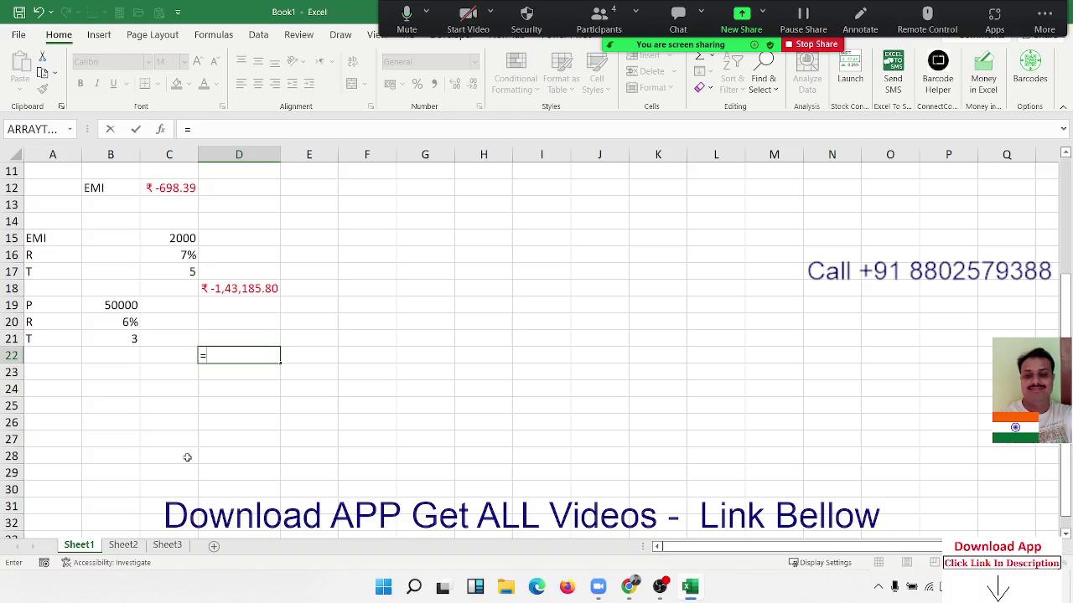
text(fv)
key(Tab)
key(Left)
key(Left)
key(Left)
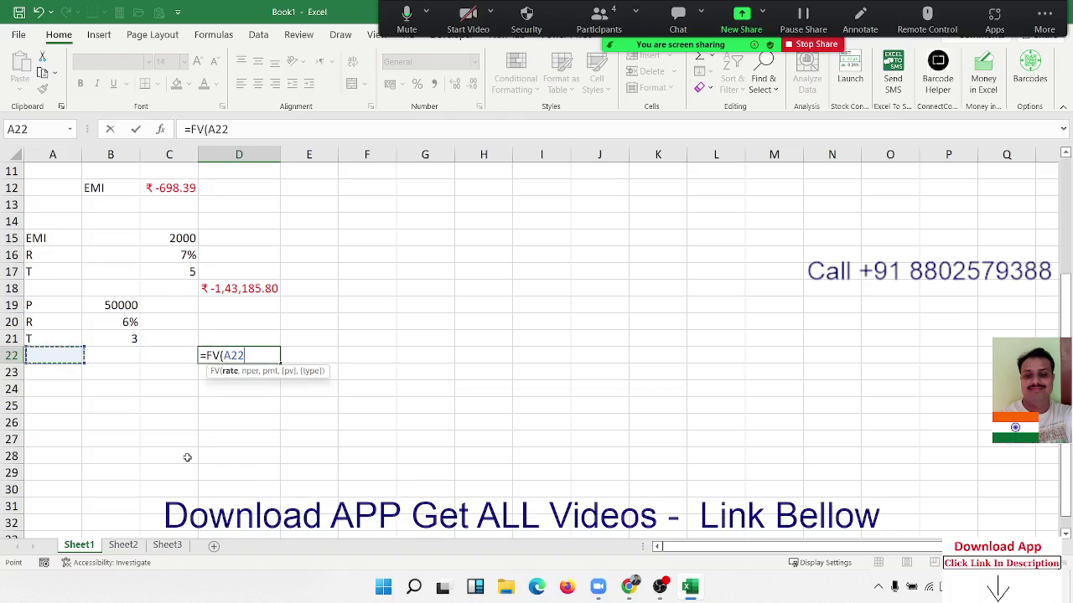
key(Up)
key(Up)
key(Right)
text(/12)
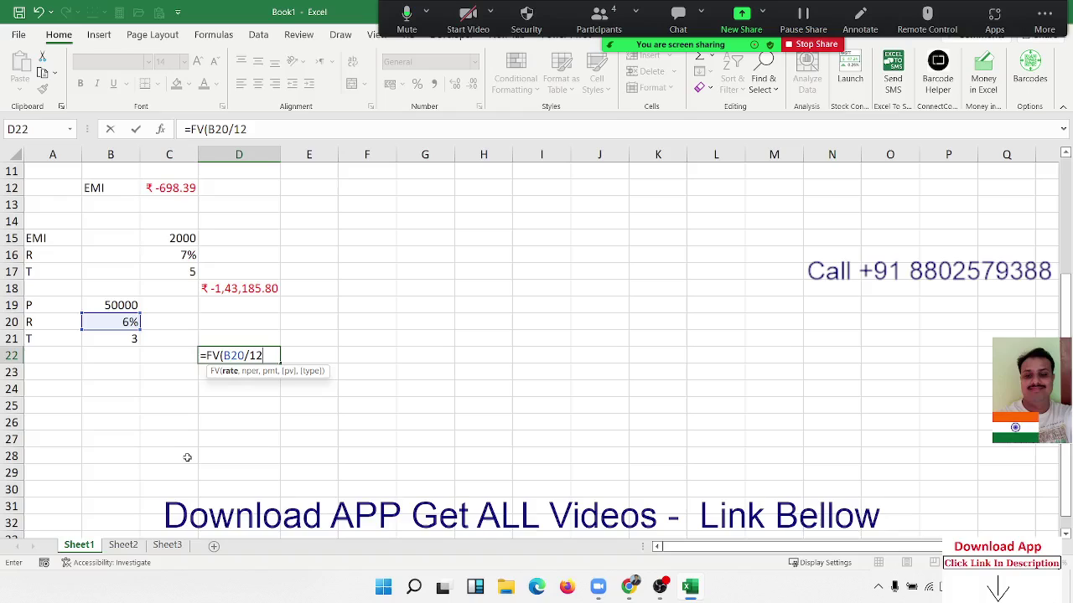
text(,)
key(Down)
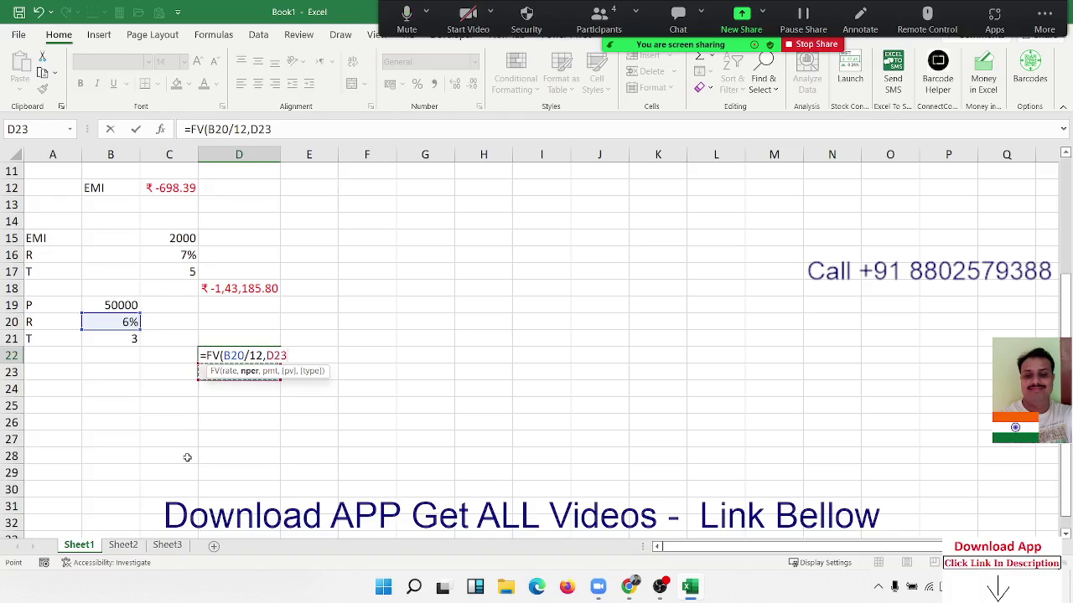
key(Left)
key(Up)
key(Up)
key(Left)
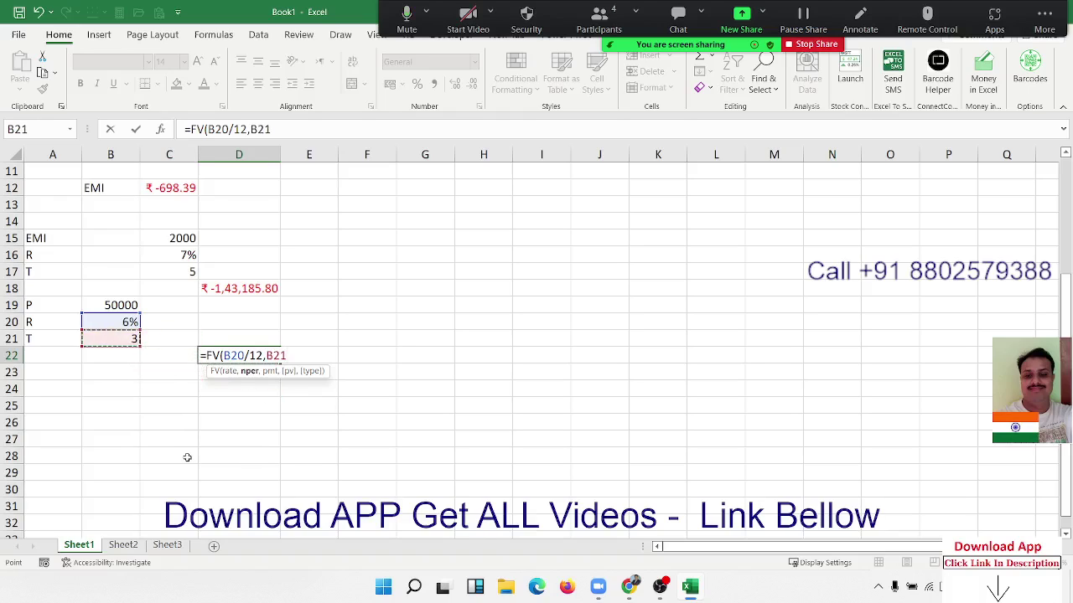
text(*)
text(12)
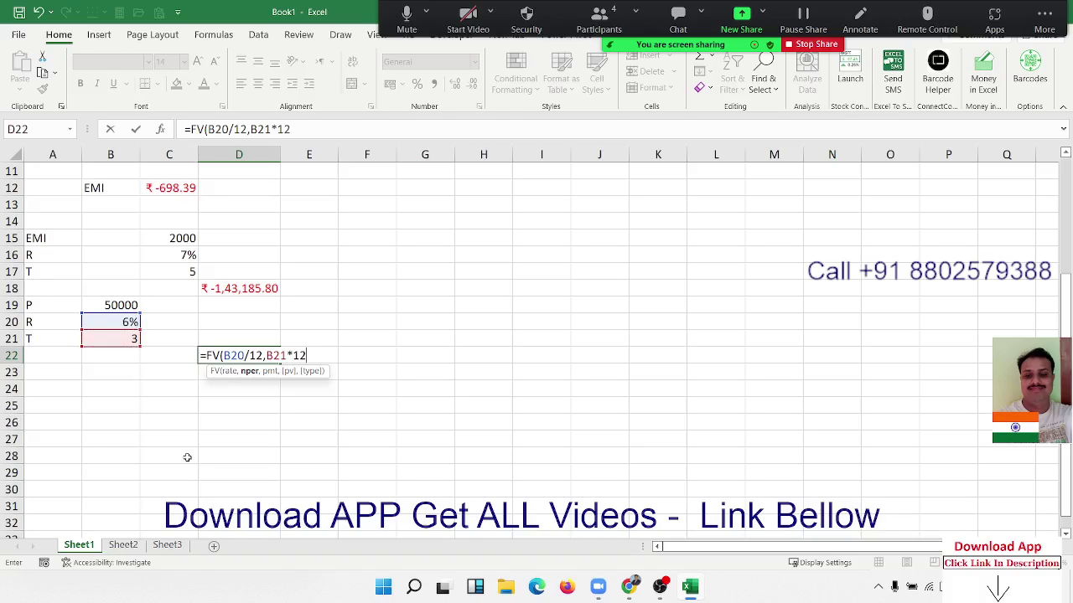
text(,)
text(,)
click(123, 305)
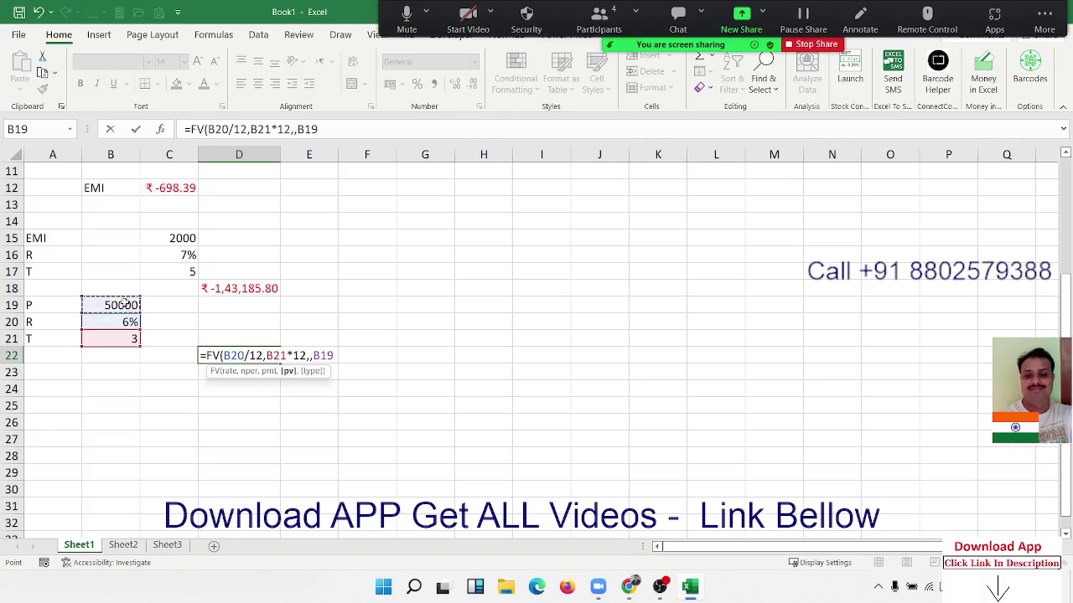
key(Return)
key(Up)
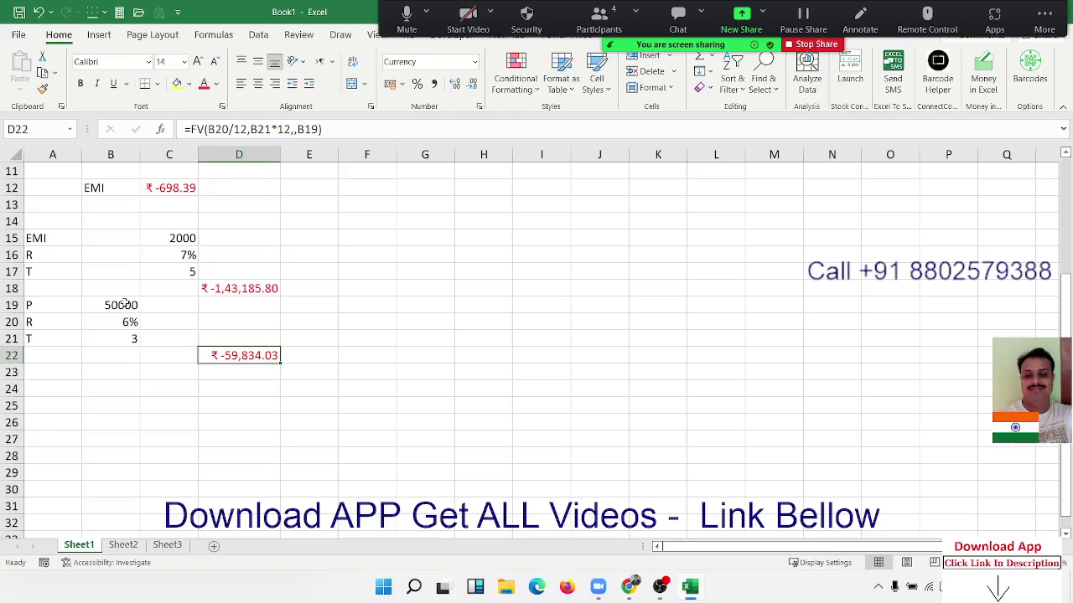
Step: Change the top block to 60000, 6, 3 and autofit column C
scroll(144, 322, up, 3)
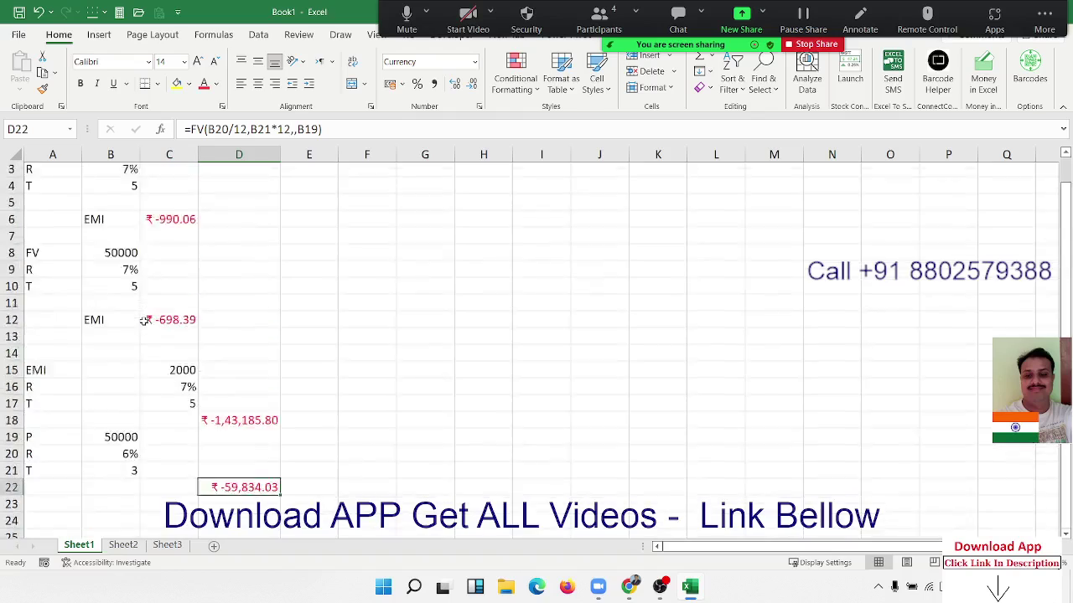
scroll(144, 322, up, 1)
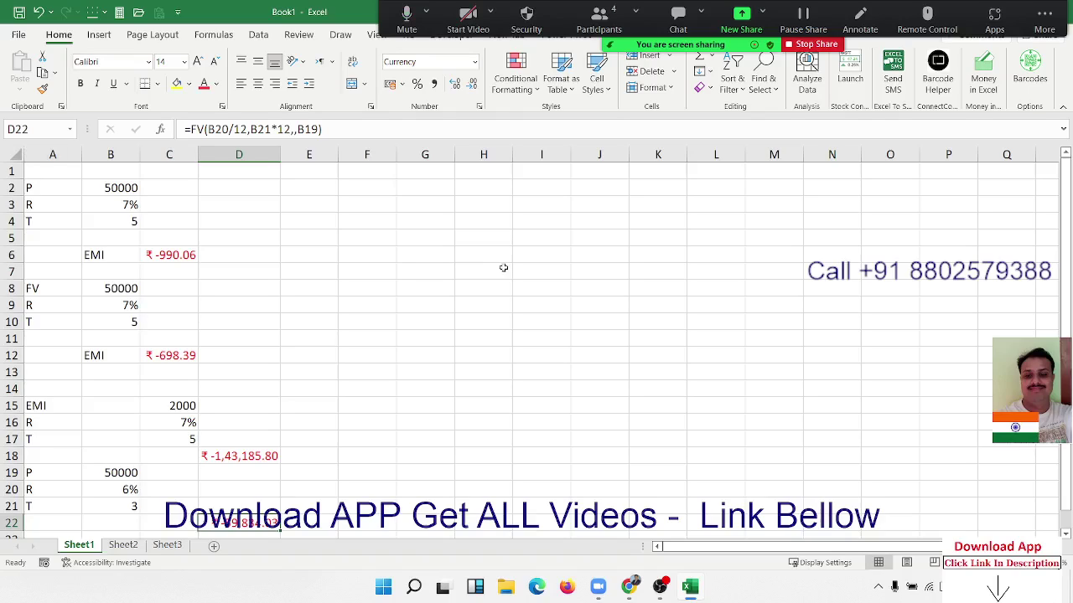
click(123, 185)
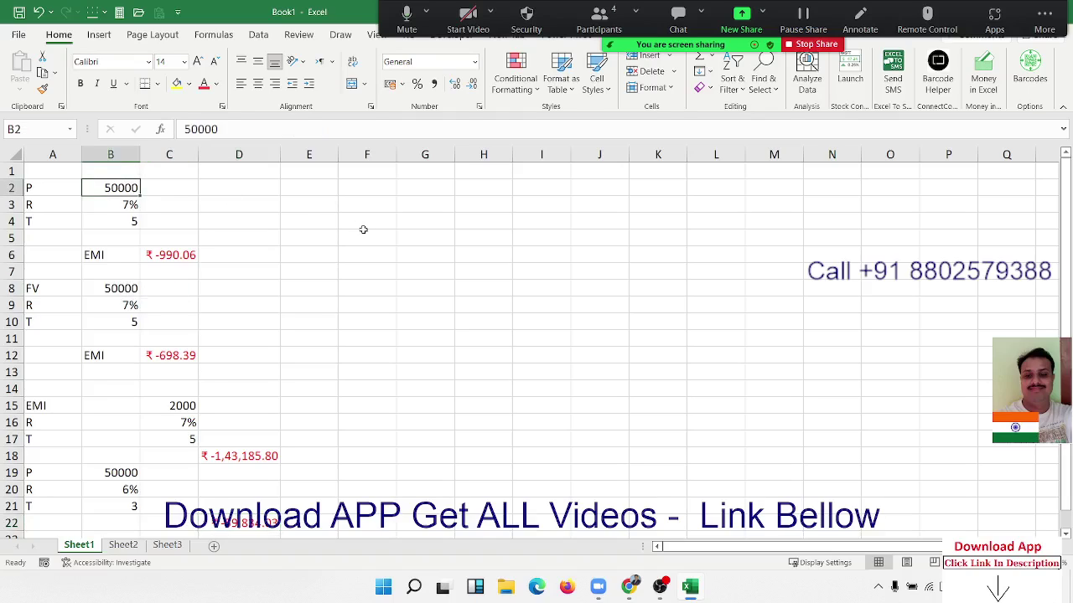
text(6)
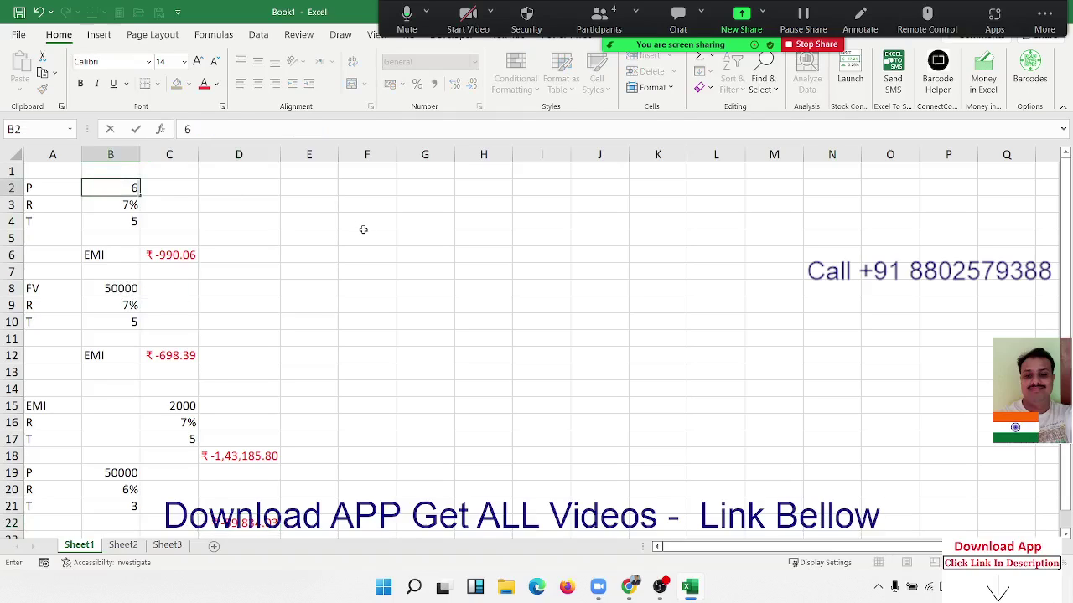
text(0000)
key(Return)
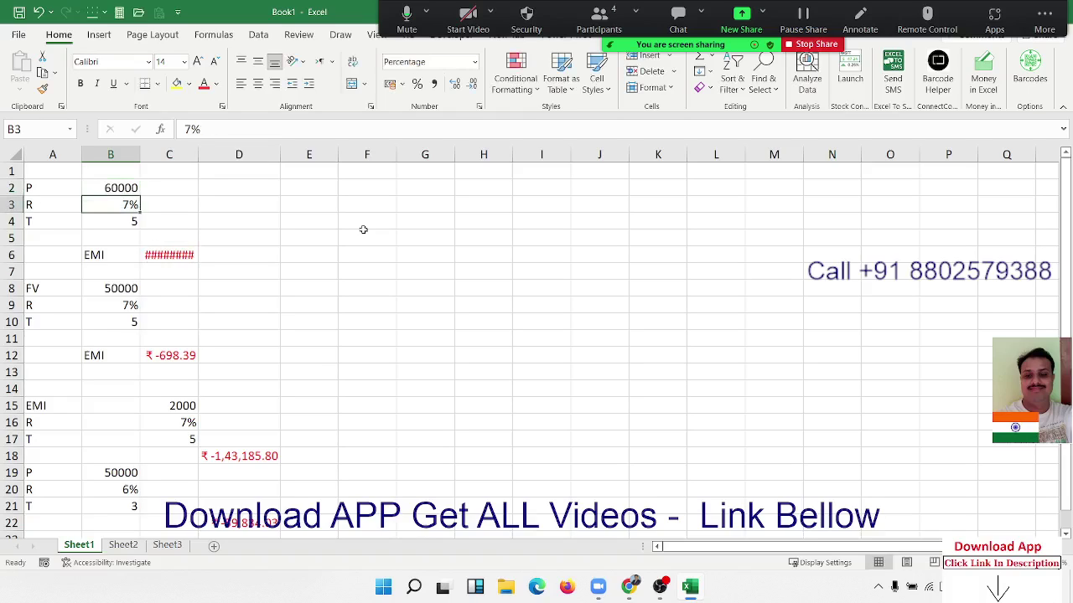
text(6)
key(Return)
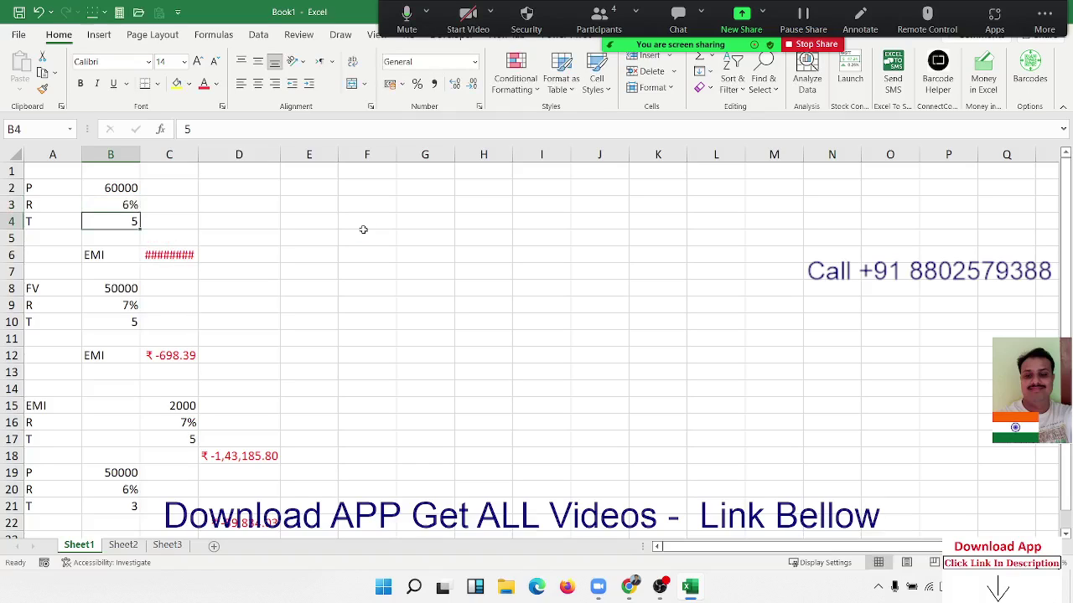
text(3)
key(Return)
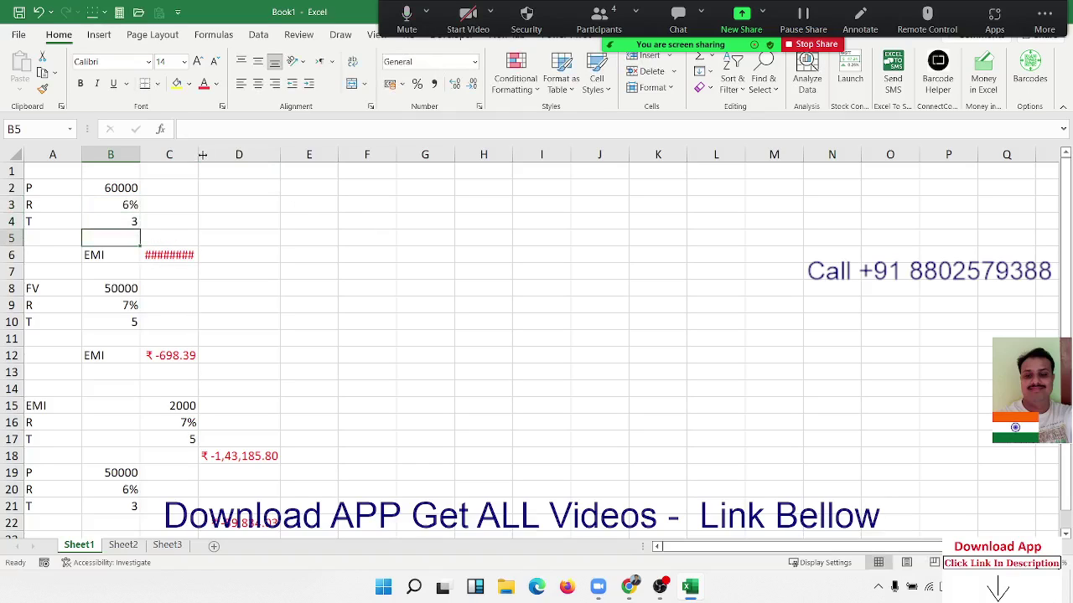
double_click(198, 155)
Step: Enter =C6*36 in D6, then undo back to the original 50000, 7%, 5 block
click(180, 252)
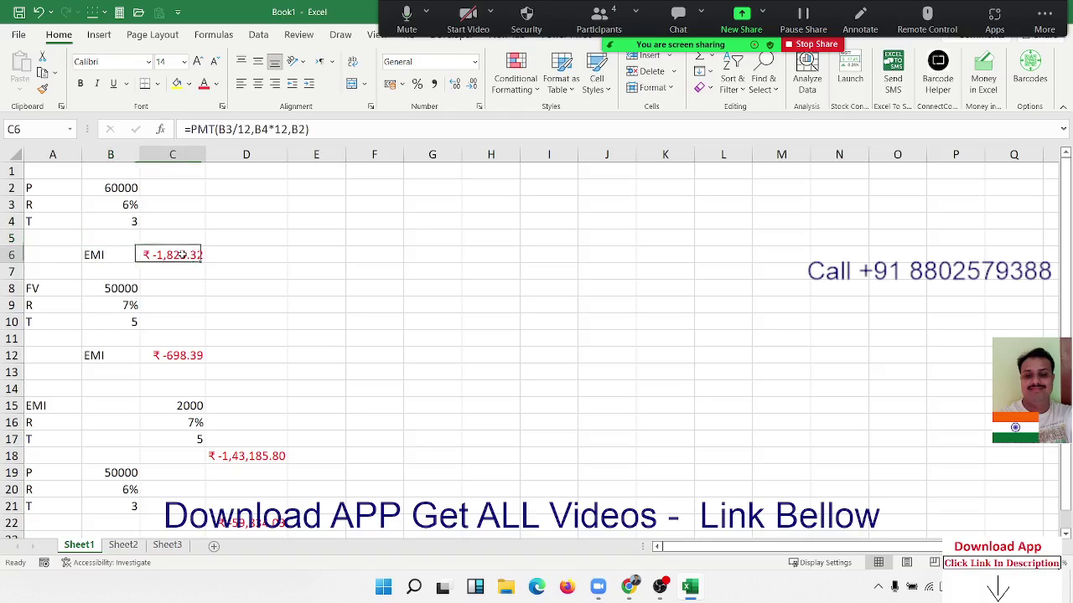
click(237, 251)
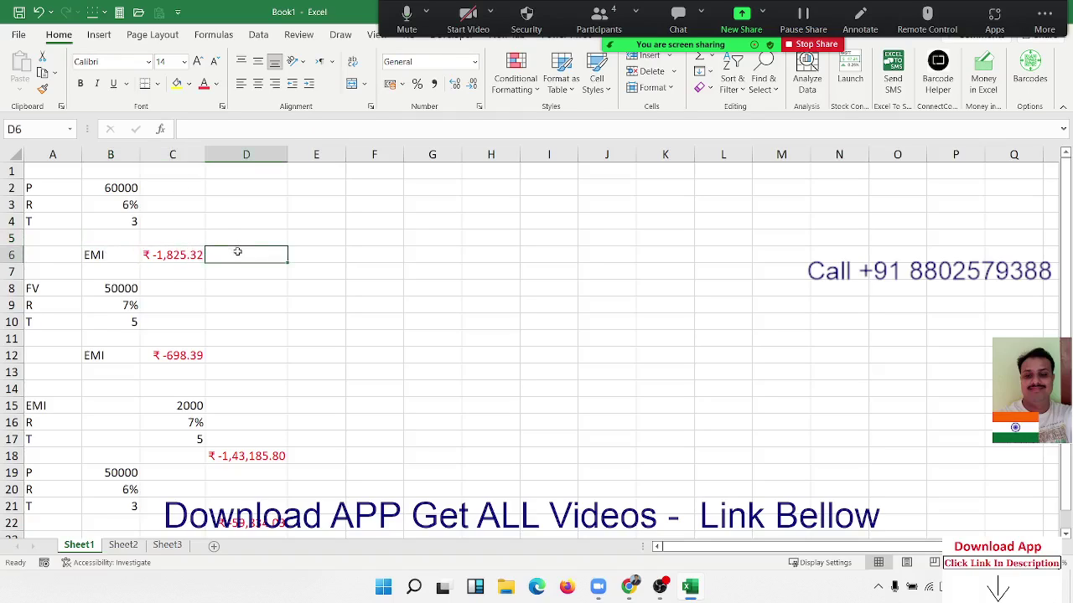
text(=)
key(Left)
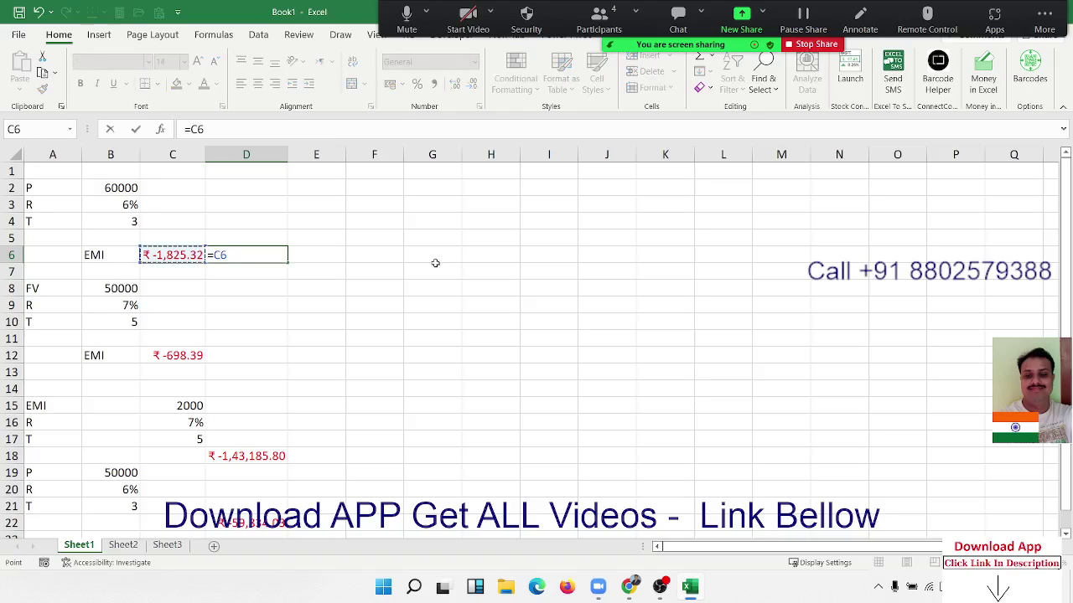
text(*36)
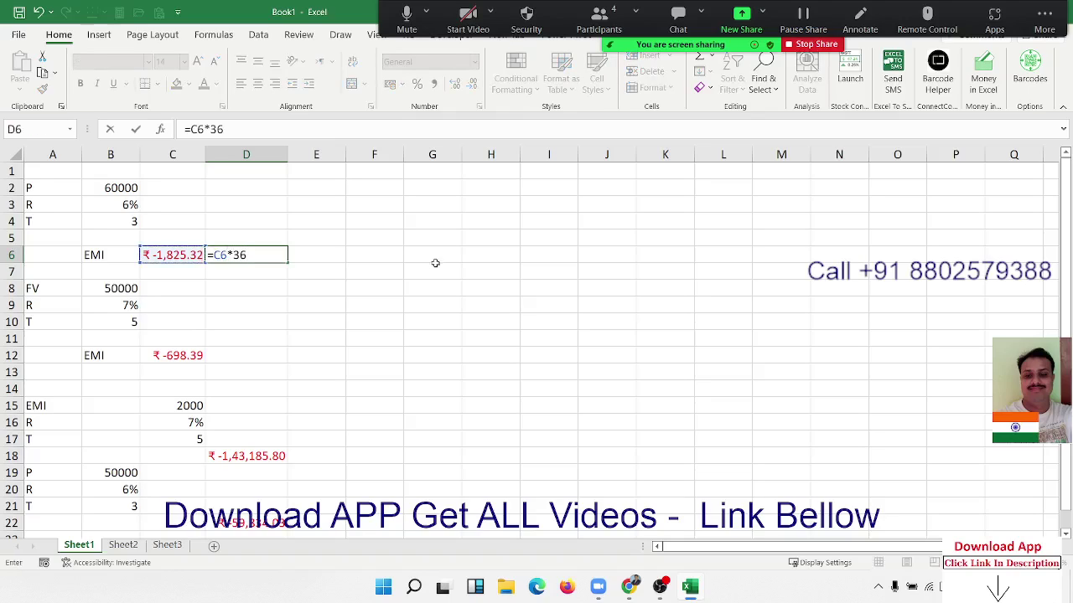
key(Return)
key(Up)
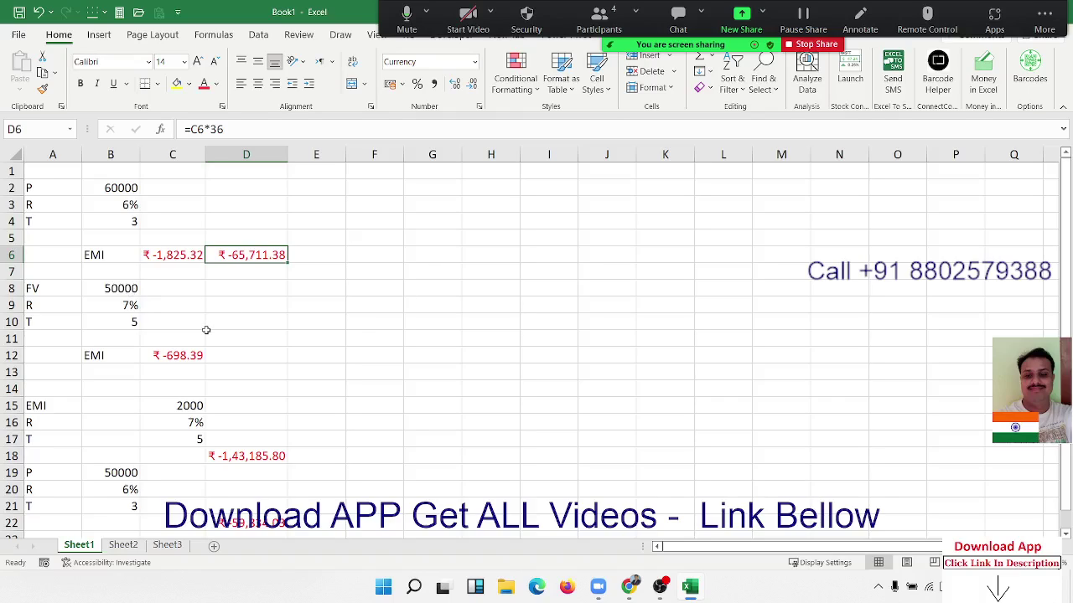
key(ctrl+z)
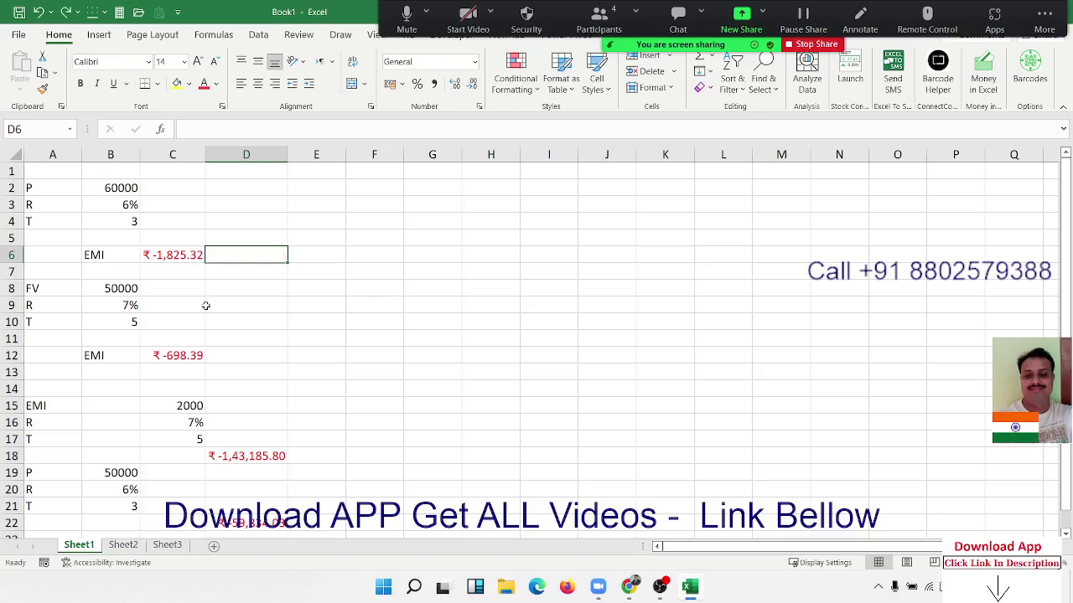
key(ctrl+z)
key(ctrl+z)
key(ctrl+z)
key(ctrl+z)
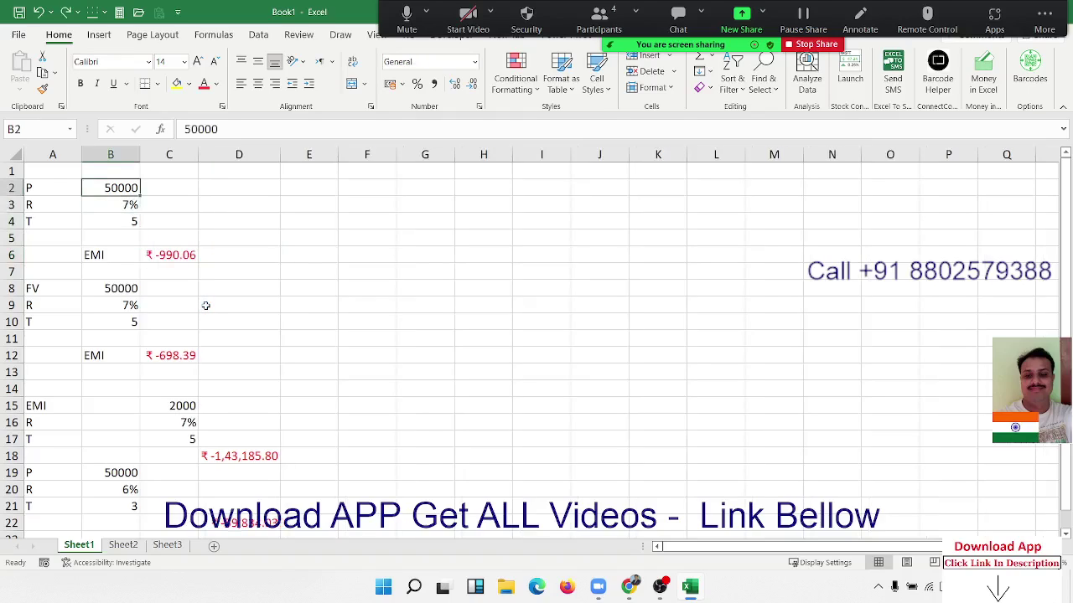
Step: Set B8:B10 to 60000, 6, 3 and autofit column C to show the ₹ -1,525.32 EMI
click(114, 290)
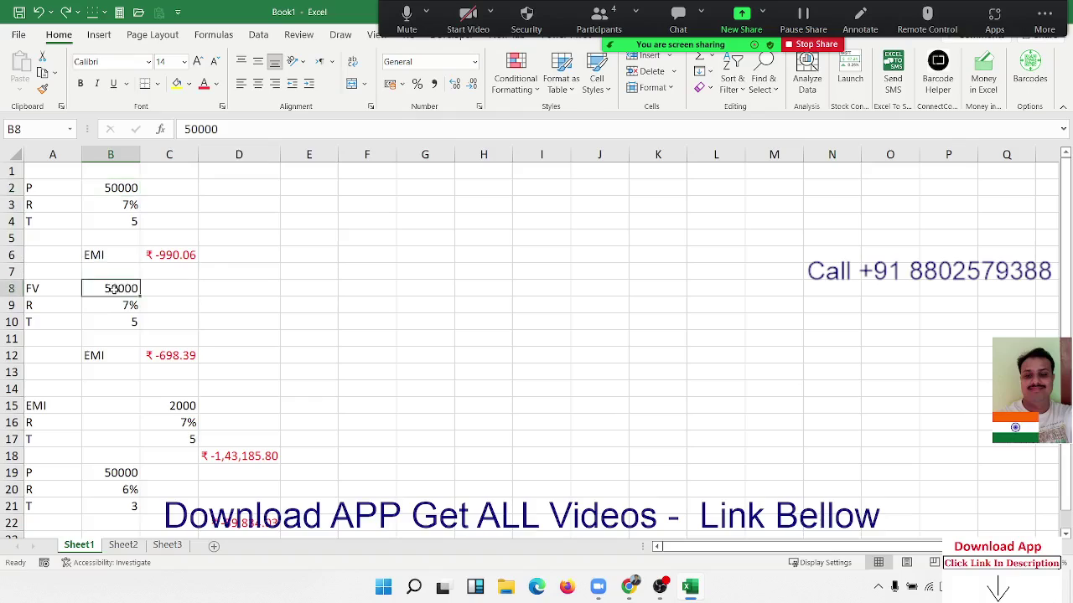
text(60000)
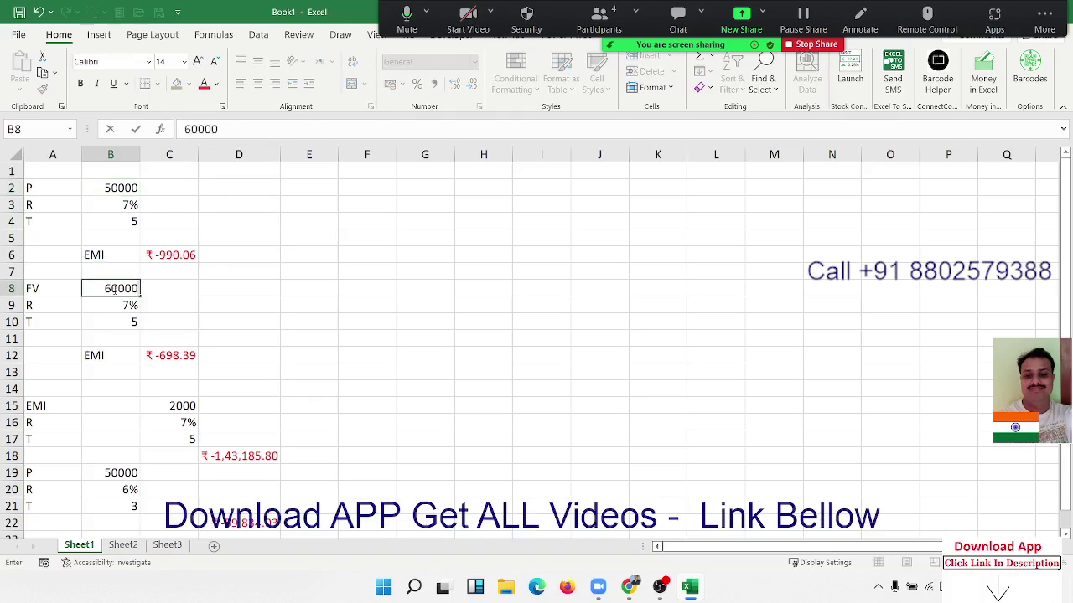
key(Return)
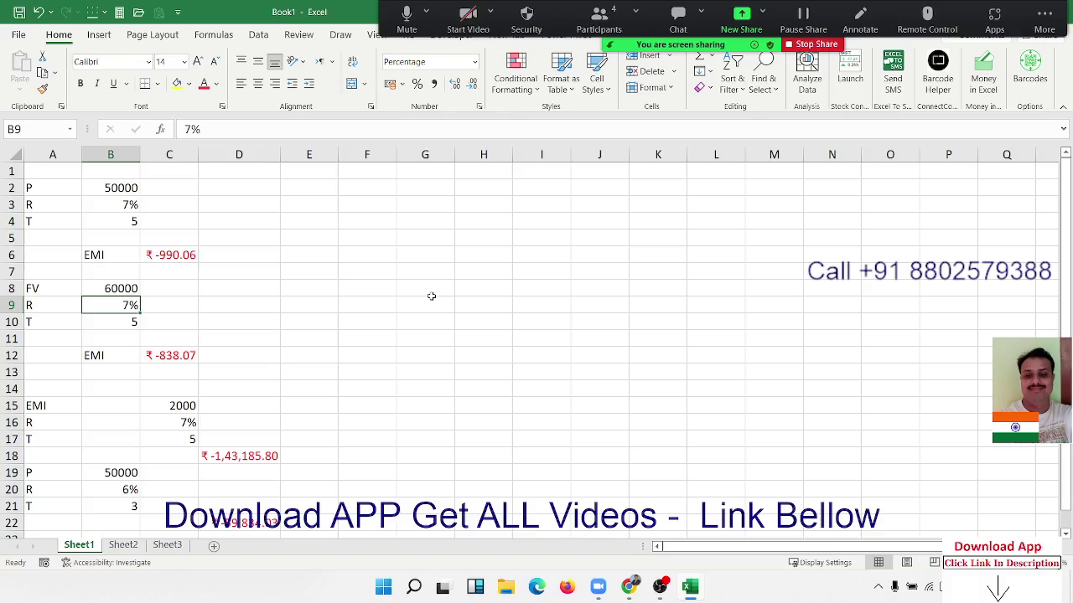
text(6)
key(Return)
text(3)
key(Return)
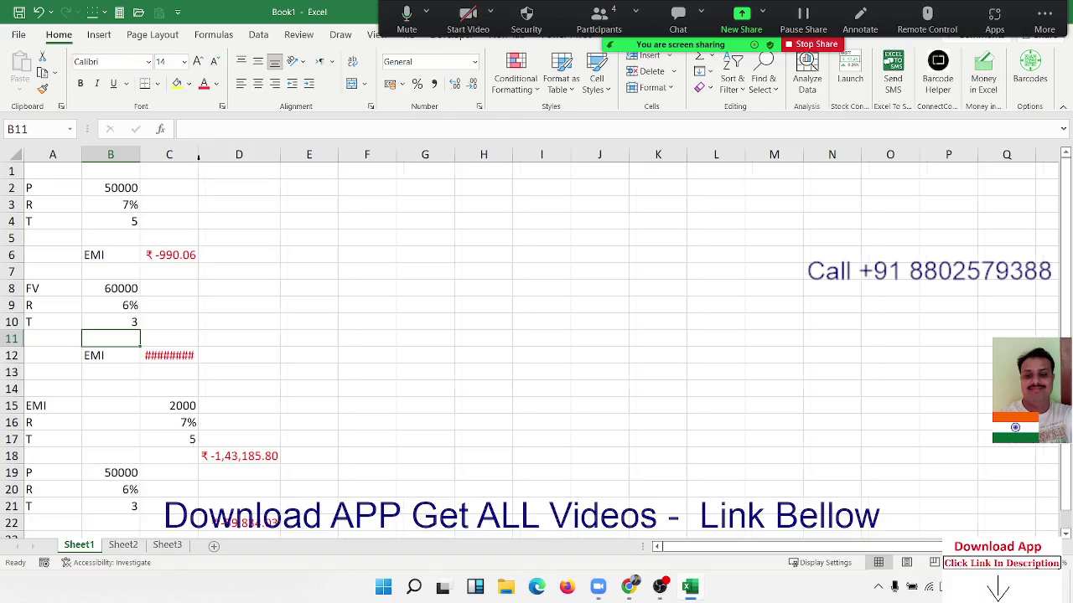
double_click(198, 160)
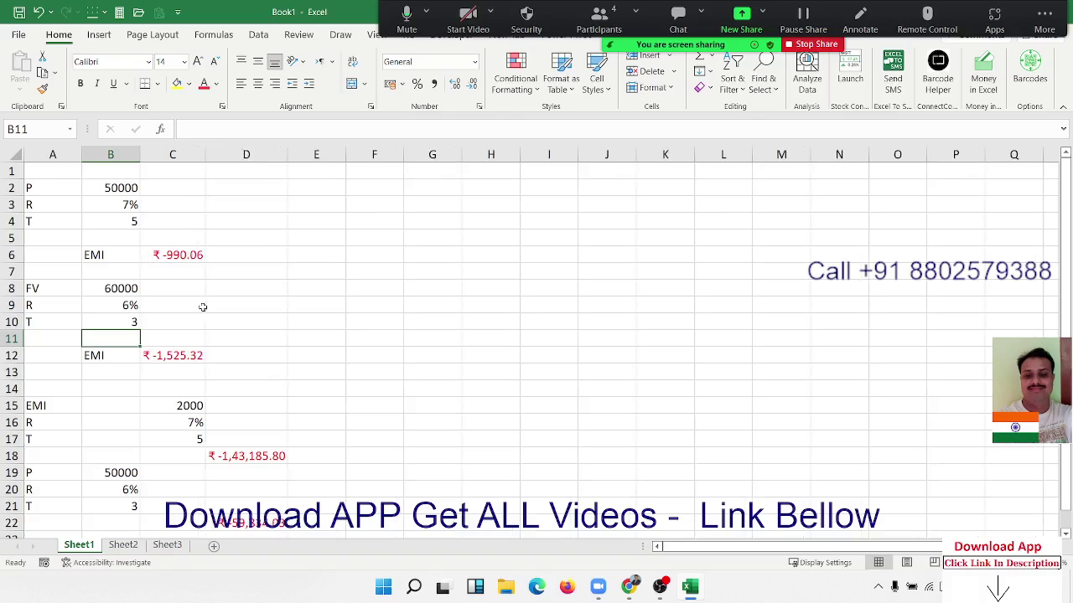
Step: Enter =C12*36 in D12 for a total payment of ₹ -54,911.38
click(225, 355)
text(=)
key(Left)
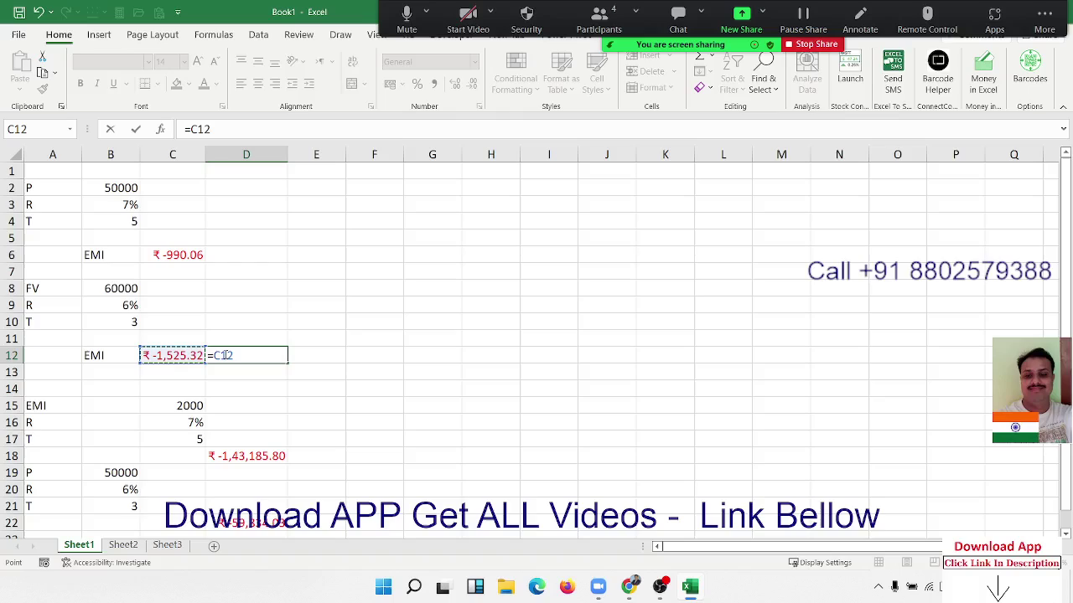
text(*)
text(3)
text(6)
key(Return)
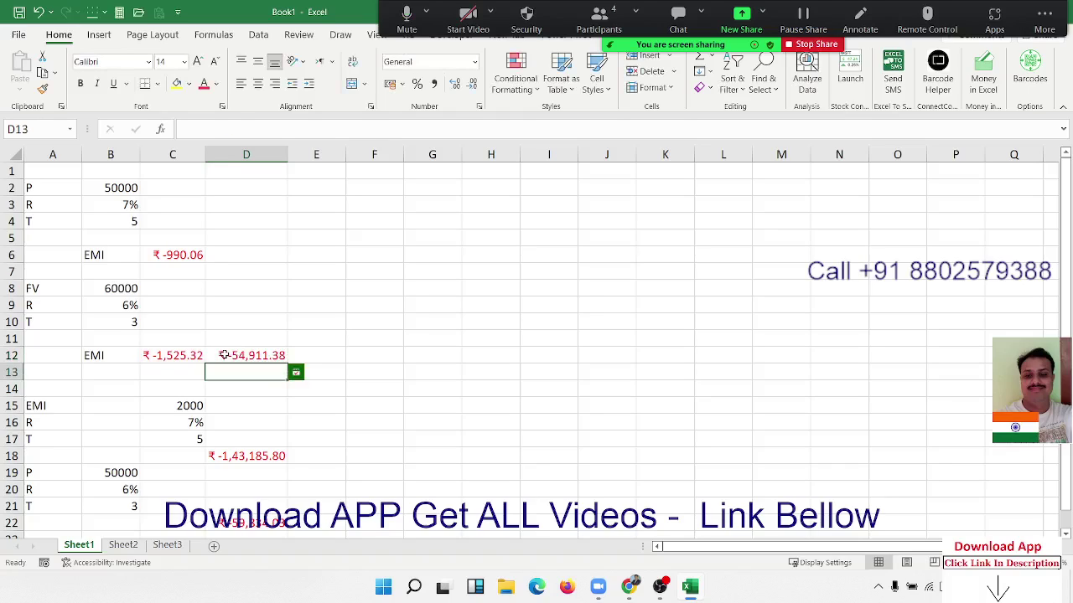
click(223, 355)
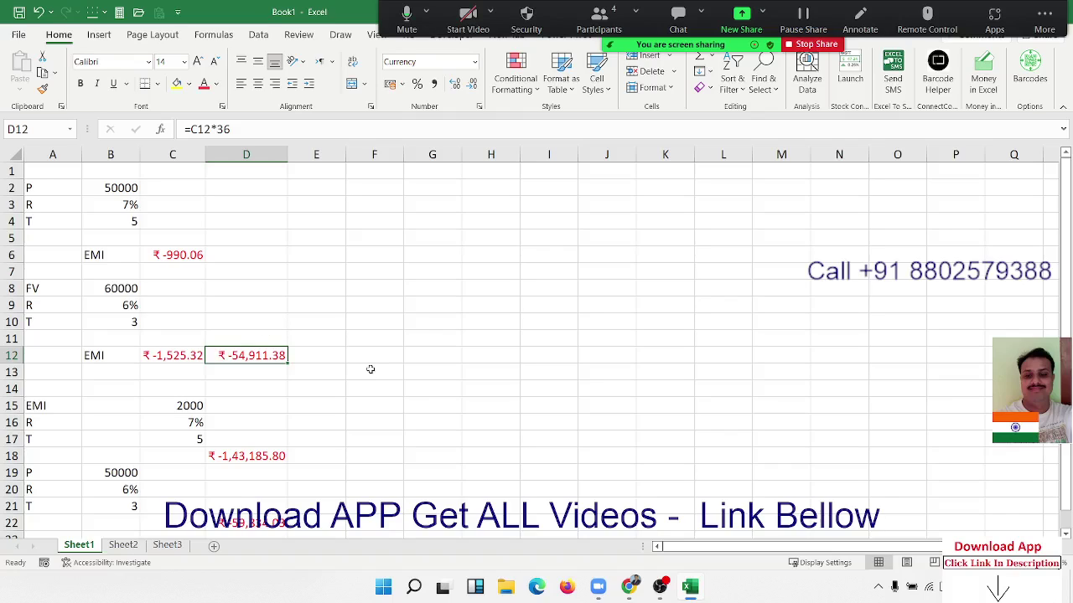
scroll(370, 373, down, 2)
scroll(370, 384, down, 1)
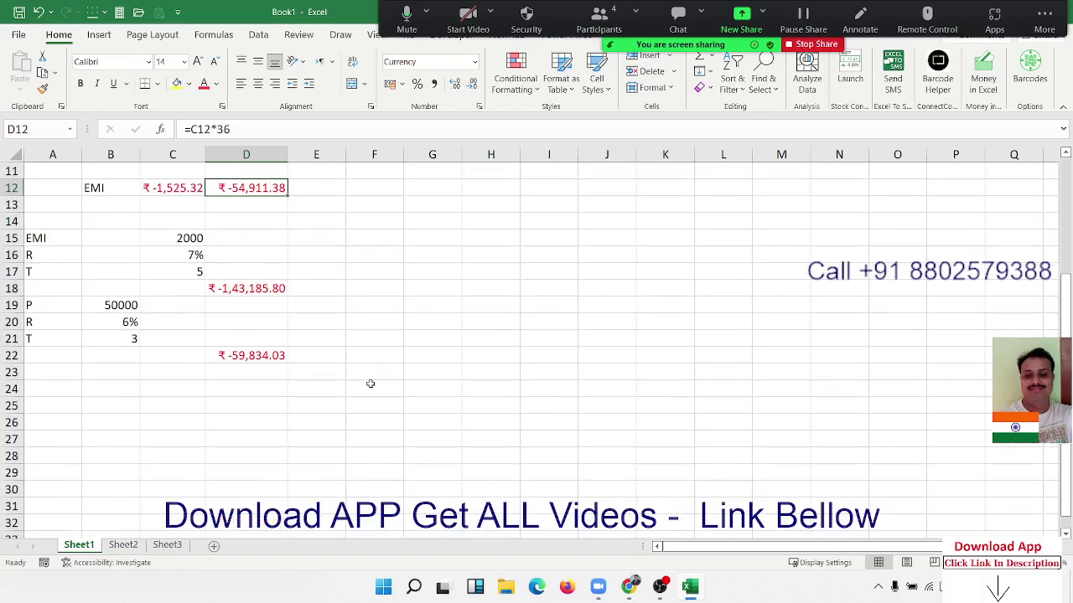
scroll(371, 384, up, 3)
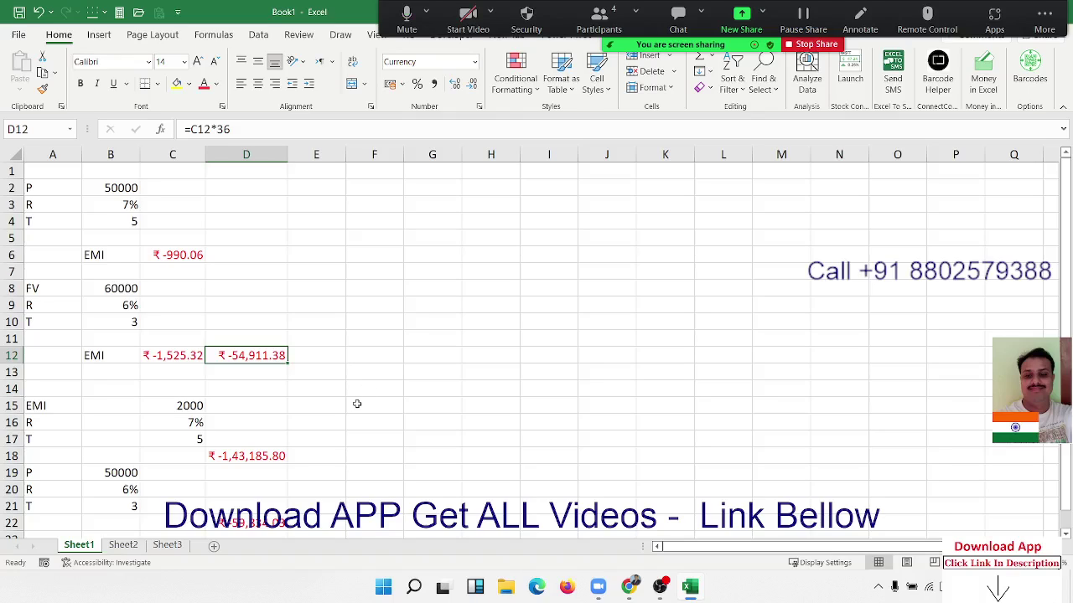
scroll(357, 404, down, 3)
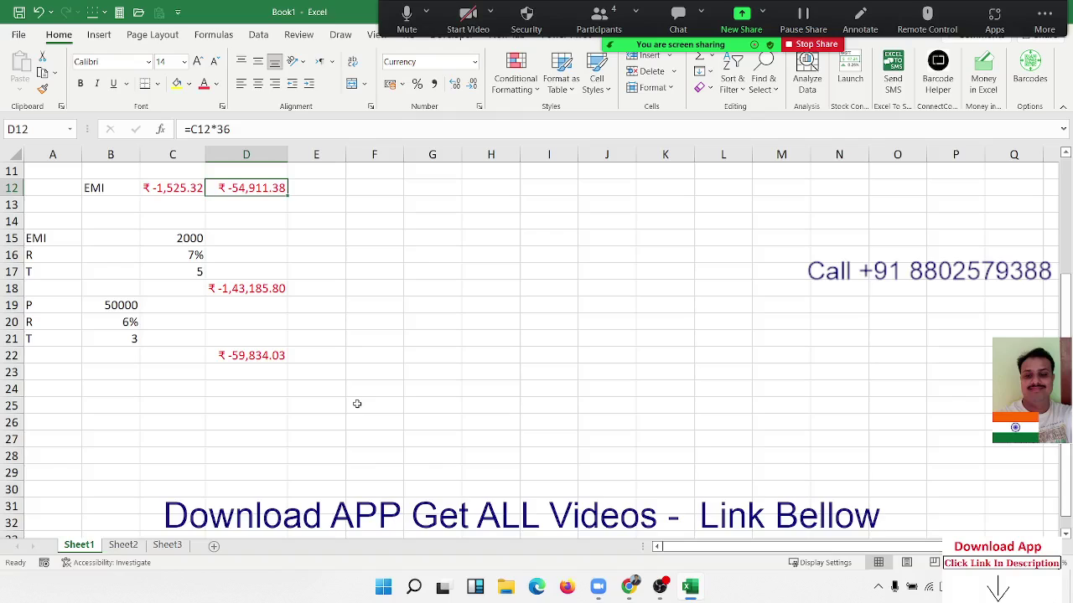
scroll(326, 371, up, 3)
Step: From empty cell F6, browse the Formulas tab's Financial function list
scroll(288, 333, up, 1)
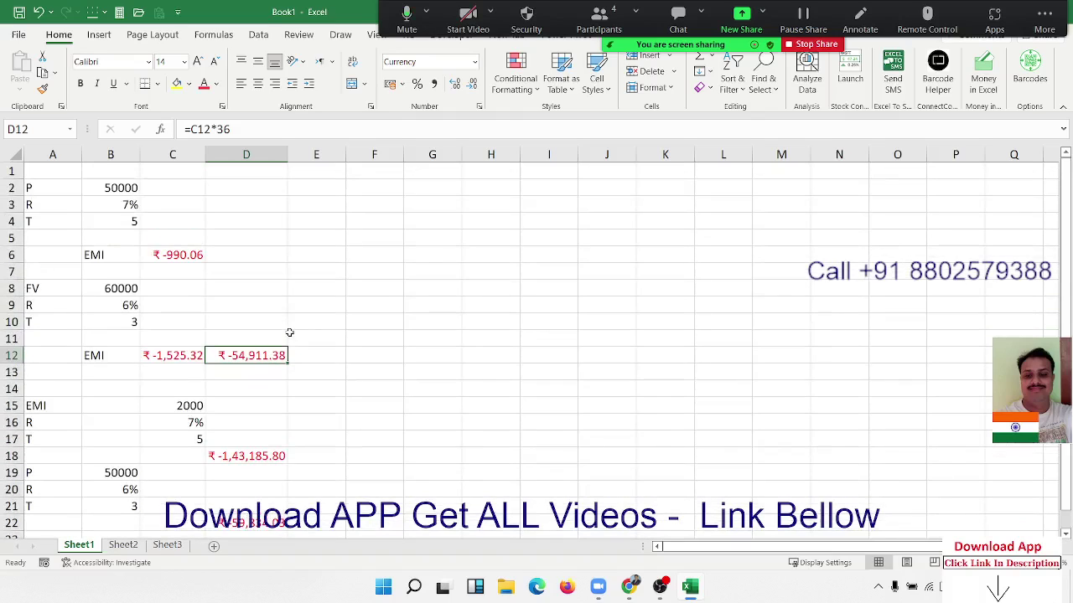
click(384, 261)
click(209, 37)
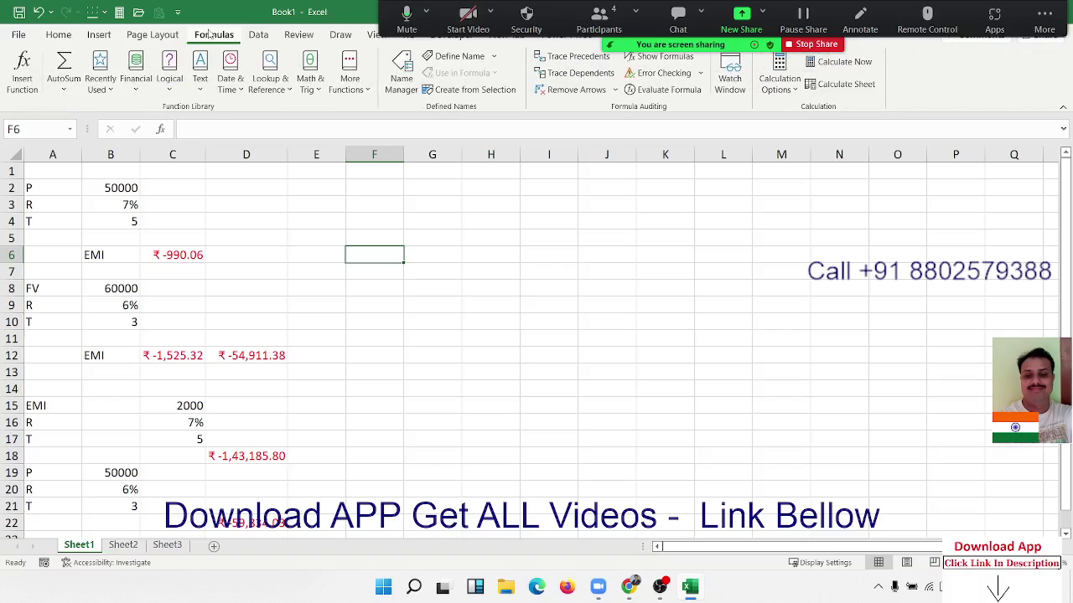
click(135, 67)
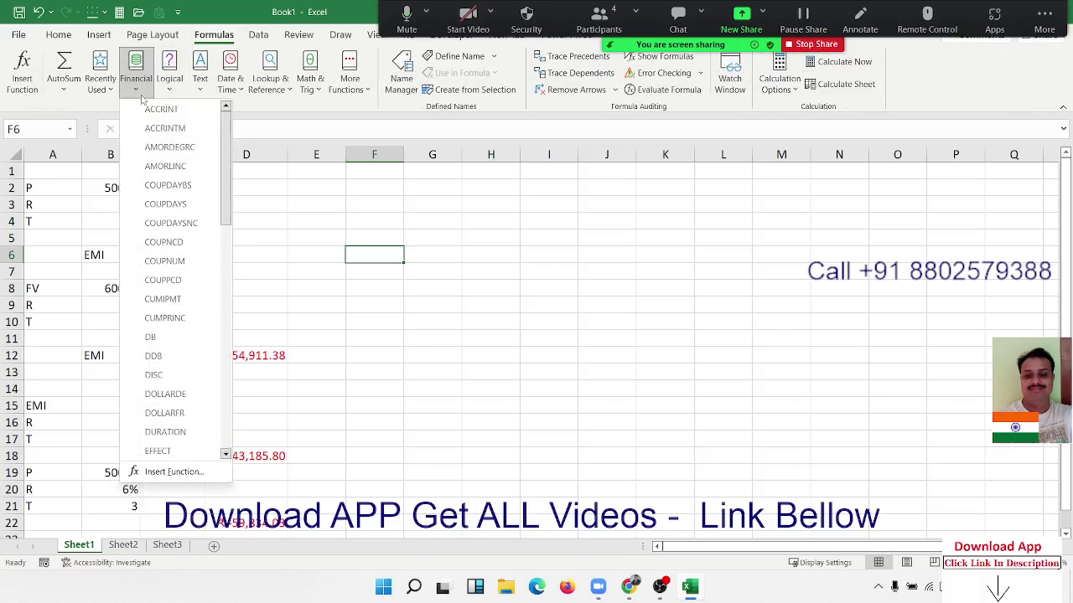
mouse_move(228, 169)
mouse_down()
mouse_move(231, 438)
mouse_move(223, 345)
mouse_up()
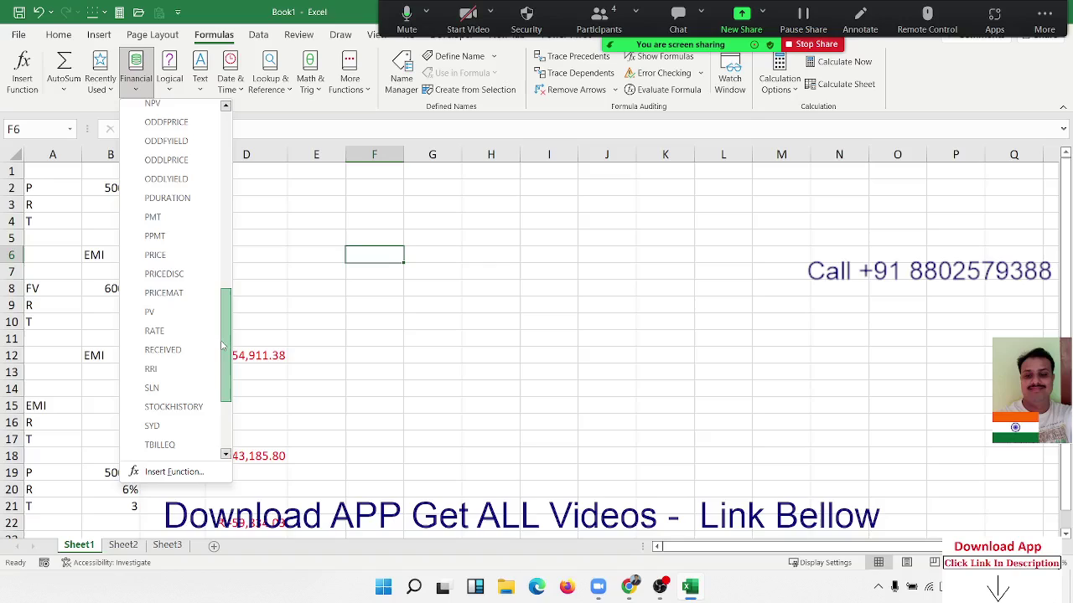
drag(222, 344, 229, 148)
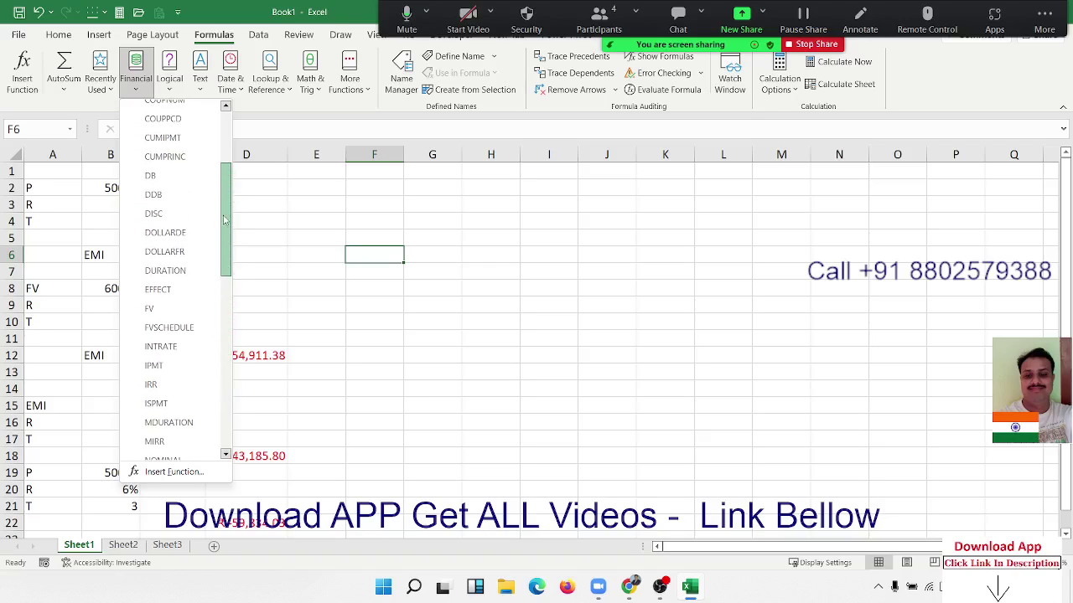
scroll(193, 207, down, 3)
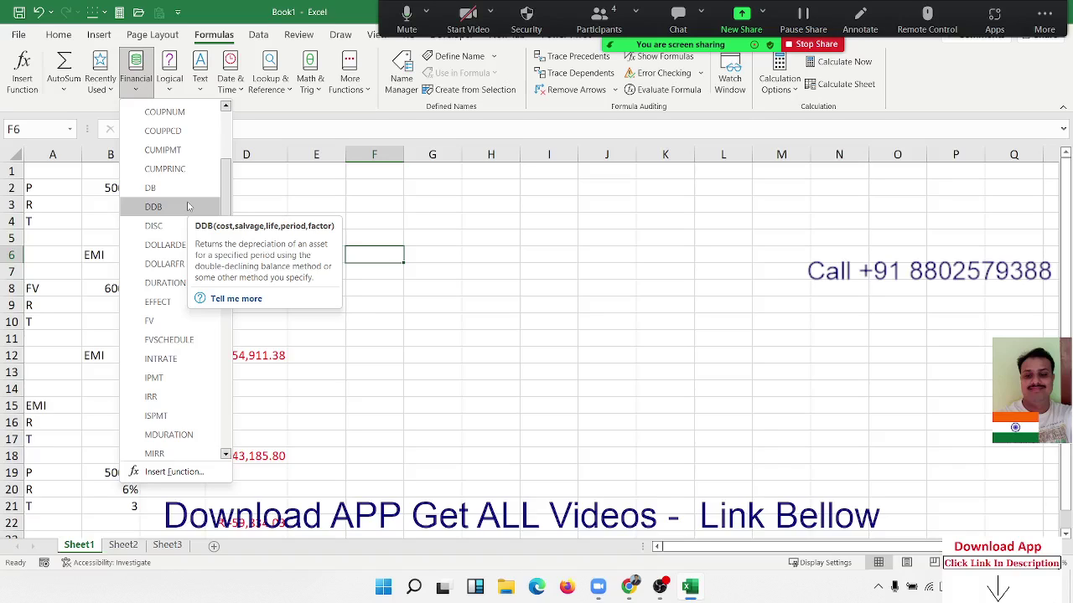
Step: Preview the DDB function's arguments, then cancel without inserting it
click(188, 206)
mouse_move(424, 229)
mouse_down()
mouse_move(459, 233)
mouse_move(625, 180)
mouse_up()
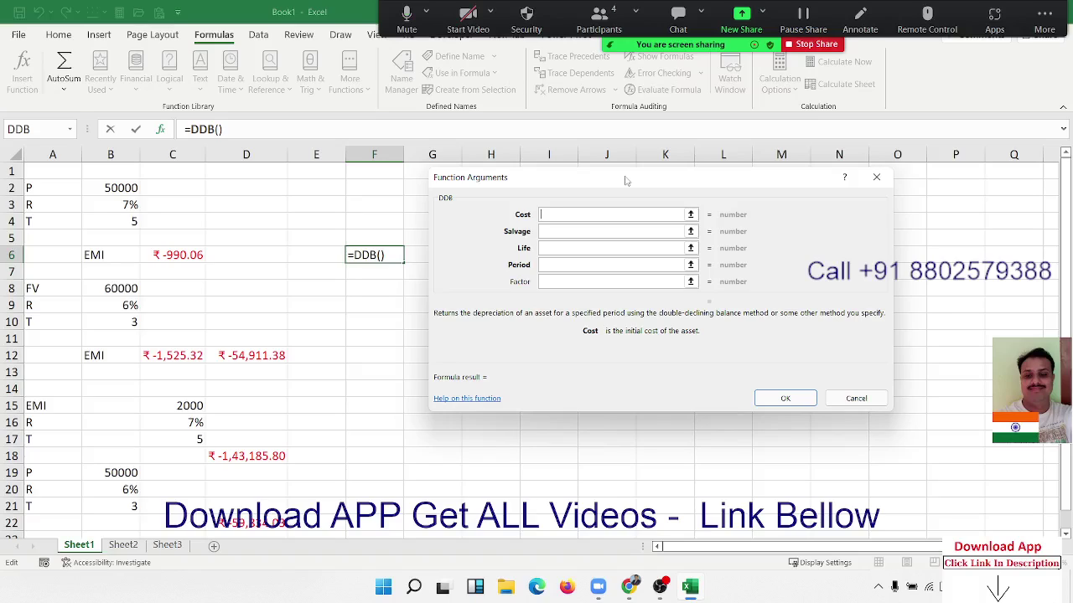
key(Escape)
Step: Reopen the Financial functions list, look through it, and close it
click(135, 71)
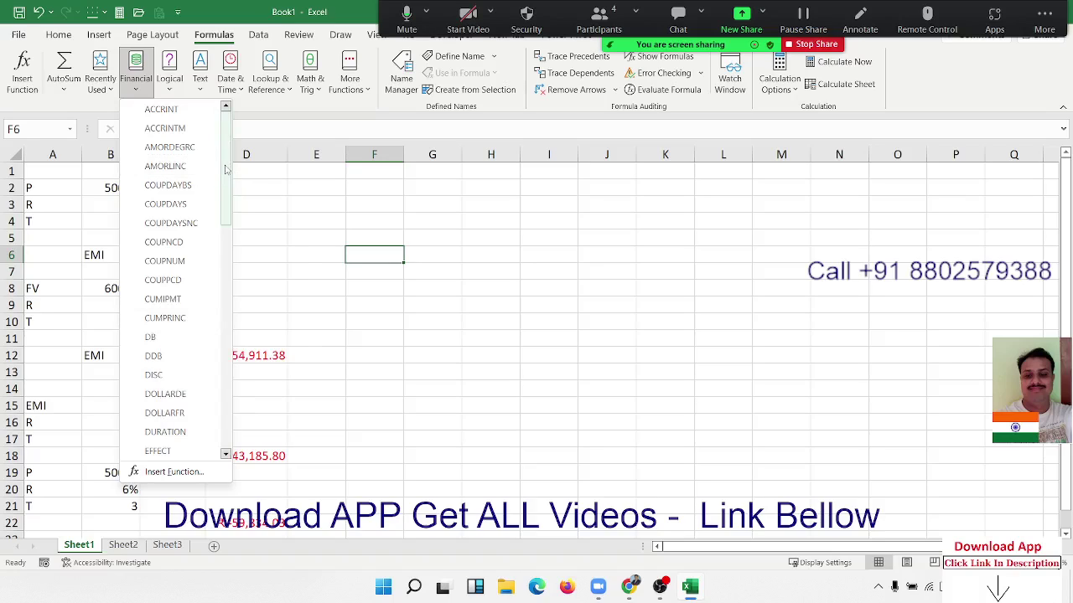
drag(225, 170, 237, 223)
click(473, 276)
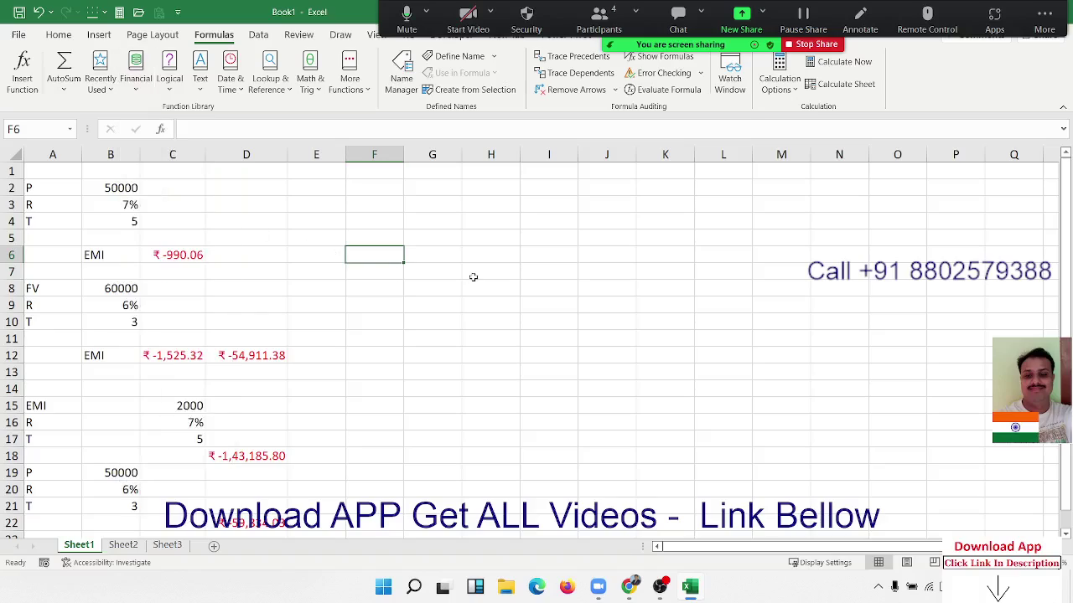